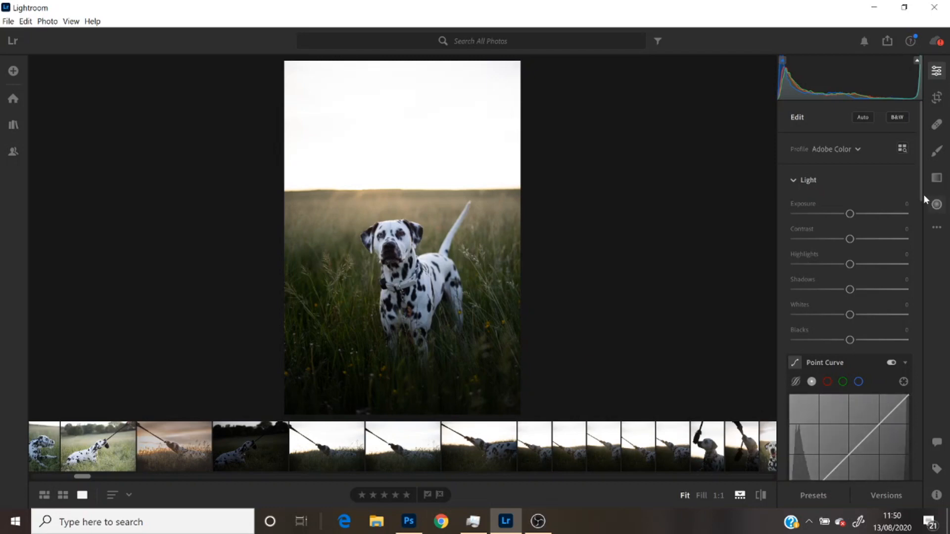
pyautogui.moveTo(921, 195); pyautogui.dragTo(920, 214)
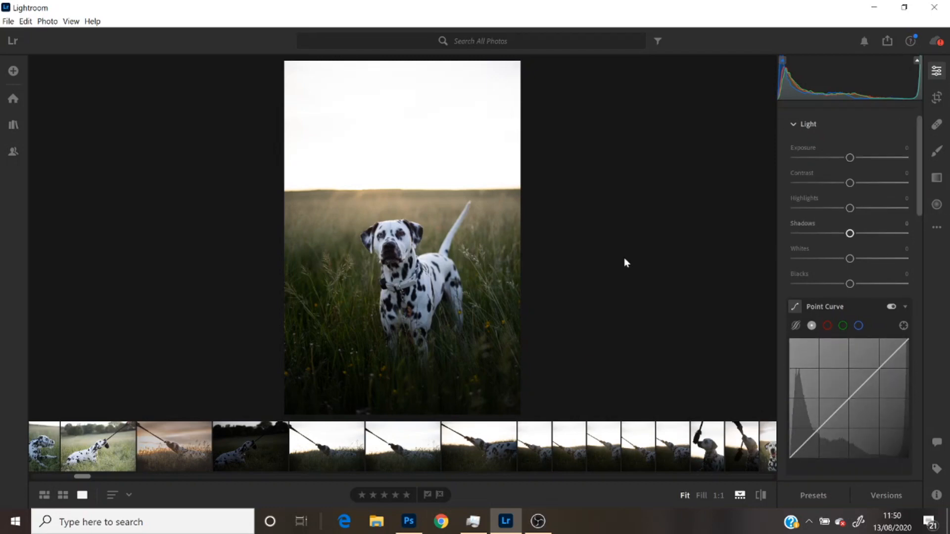
pyautogui.click(387, 248)
pyautogui.moveTo(388, 248); pyautogui.dragTo(459, 362)
pyautogui.click(459, 362)
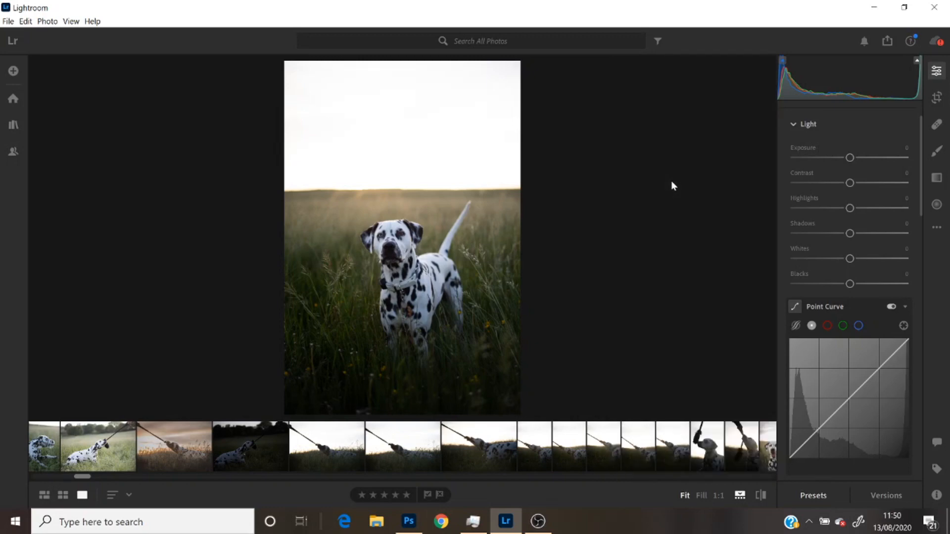
# - Apply the golden preset from the autumn 2020 group to the Dalmatian photo
pyautogui.click(813, 495)
pyautogui.moveTo(774, 174); pyautogui.dragTo(775, 213)
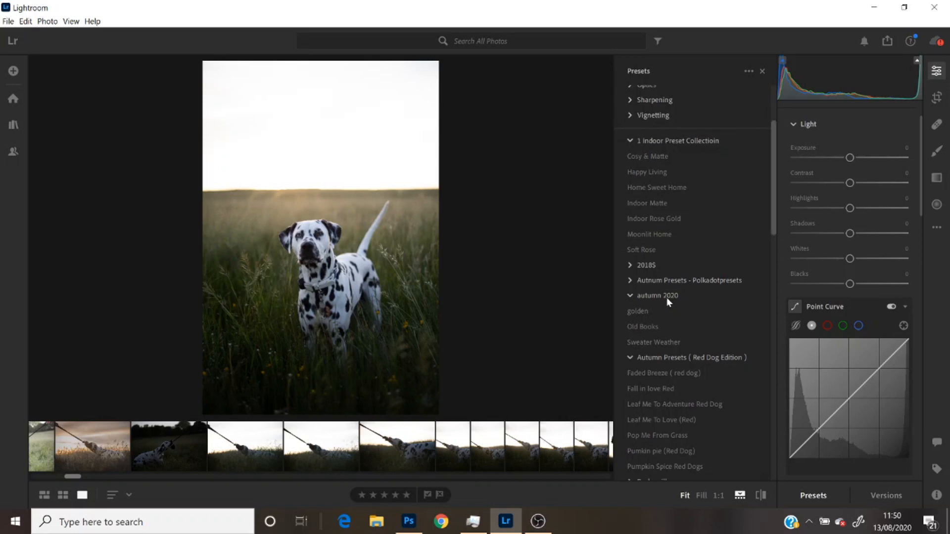
pyautogui.click(639, 310)
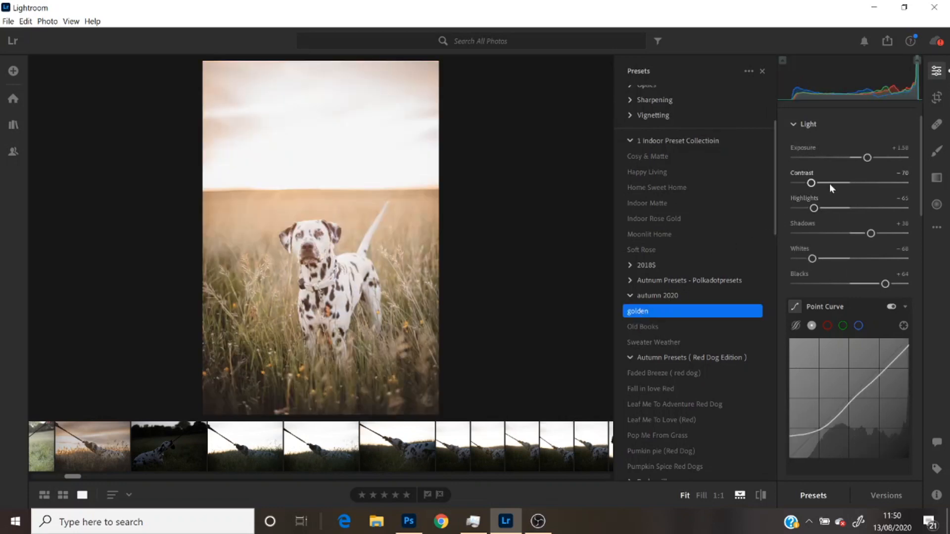
# - Darken the photo by lowering its Exposure to -0.10
pyautogui.click(851, 157)
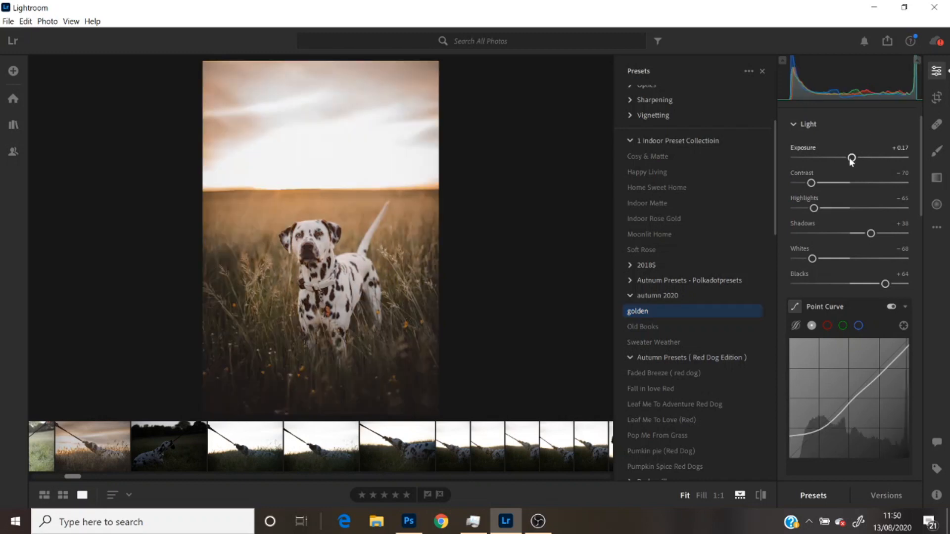
pyautogui.click(845, 158)
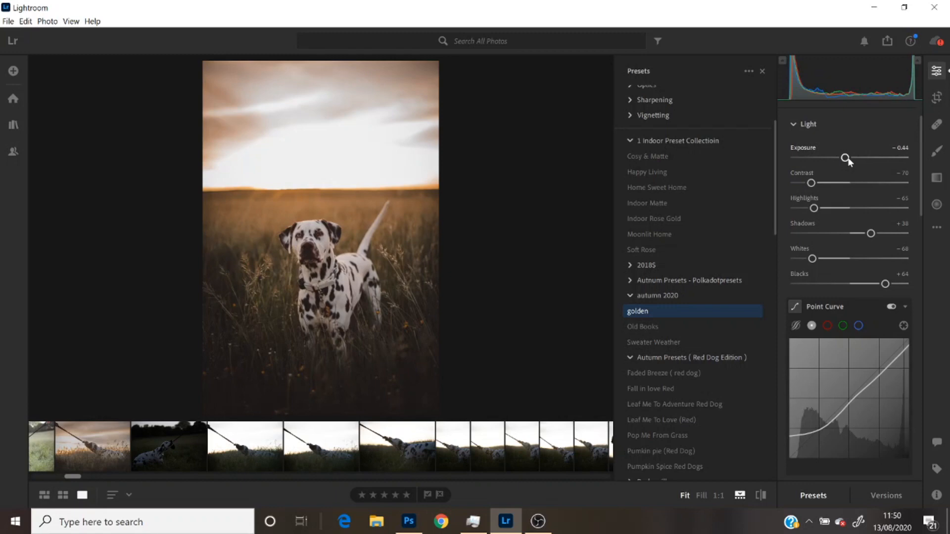
pyautogui.moveTo(849, 157); pyautogui.dragTo(851, 159)
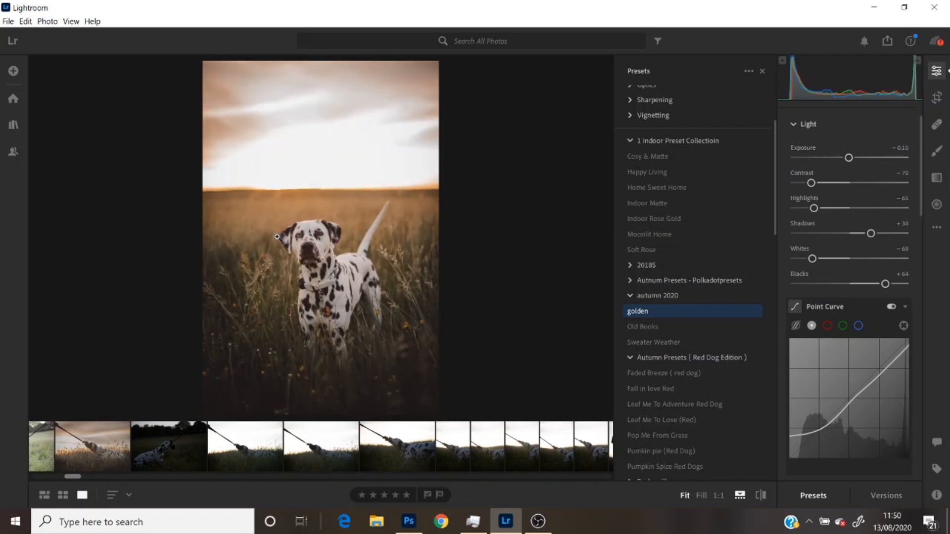
# - Examine the dog's face, its legs and the surrounding grass at close magnification, ending with the whole photo in view
pyautogui.moveTo(300, 250); pyautogui.dragTo(206, 291)
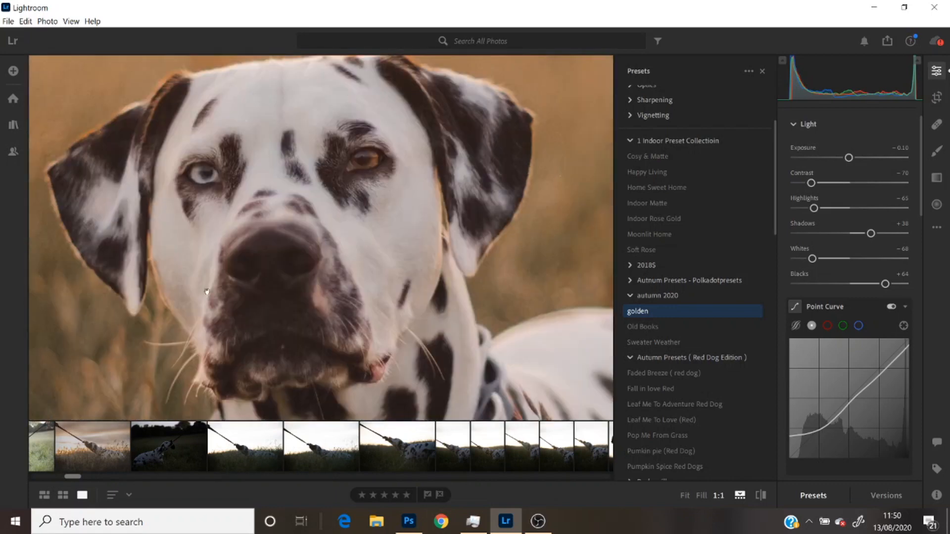
pyautogui.click(204, 218)
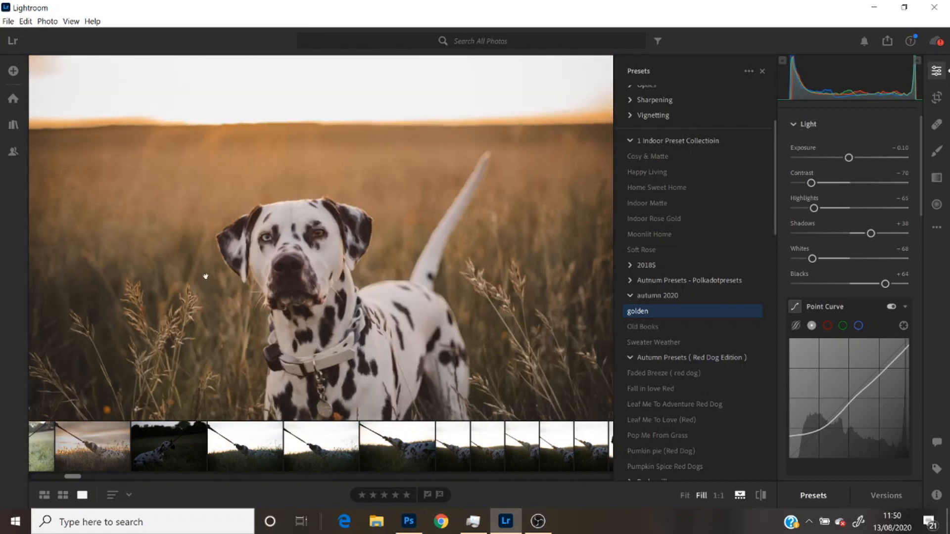
pyautogui.click(206, 277)
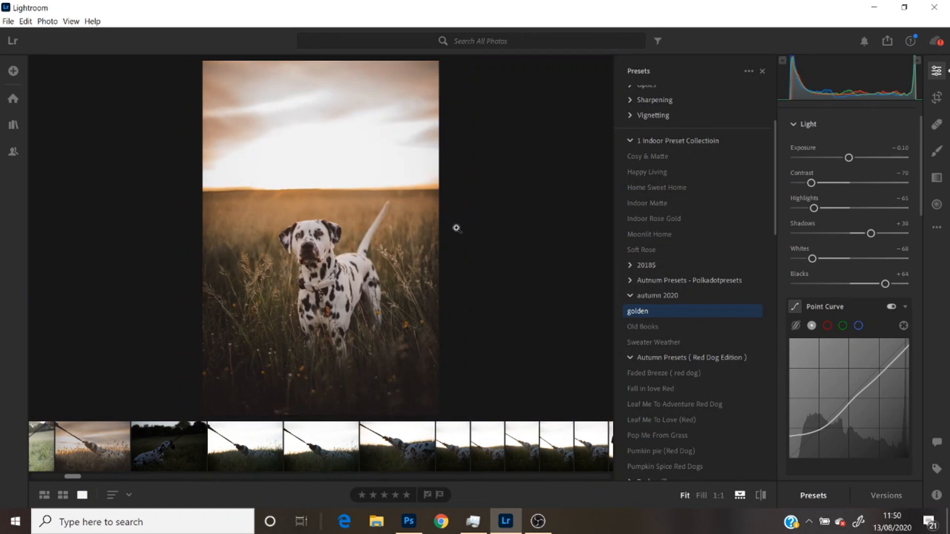
pyautogui.moveTo(267, 363); pyautogui.dragTo(304, 403)
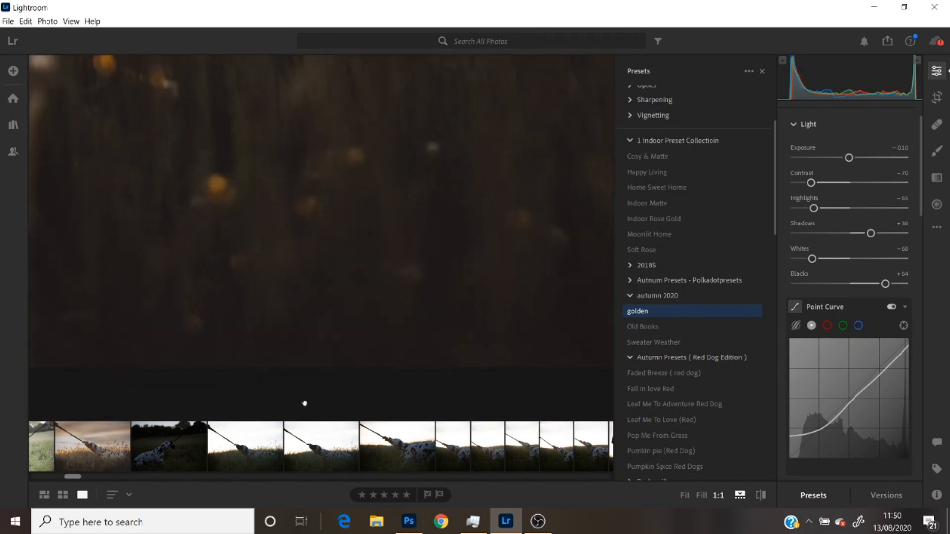
pyautogui.moveTo(335, 247); pyautogui.dragTo(337, 435)
pyautogui.moveTo(348, 230); pyautogui.dragTo(341, 367)
pyautogui.moveTo(368, 216); pyautogui.dragTo(362, 390)
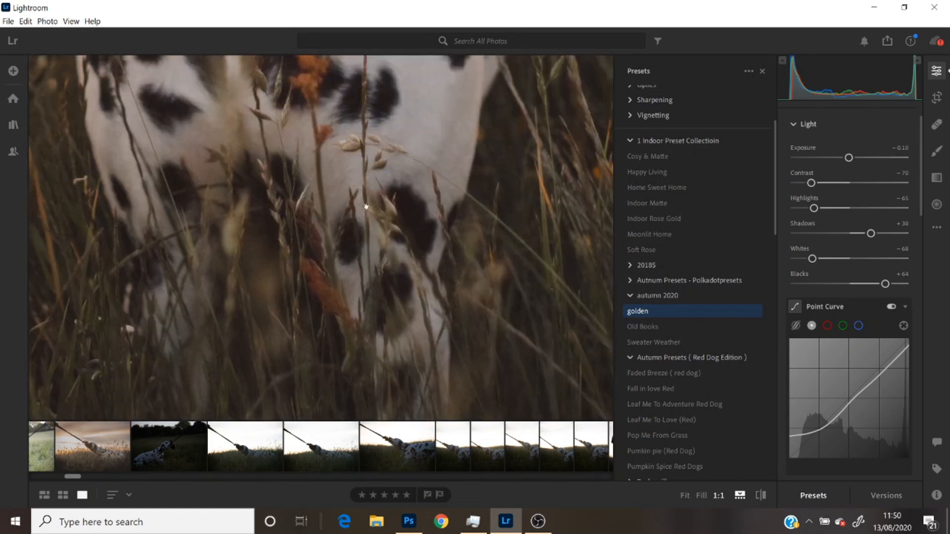
pyautogui.moveTo(229, 168); pyautogui.dragTo(304, 388)
pyautogui.moveTo(273, 147); pyautogui.dragTo(319, 456)
pyautogui.moveTo(380, 73); pyautogui.dragTo(431, 200)
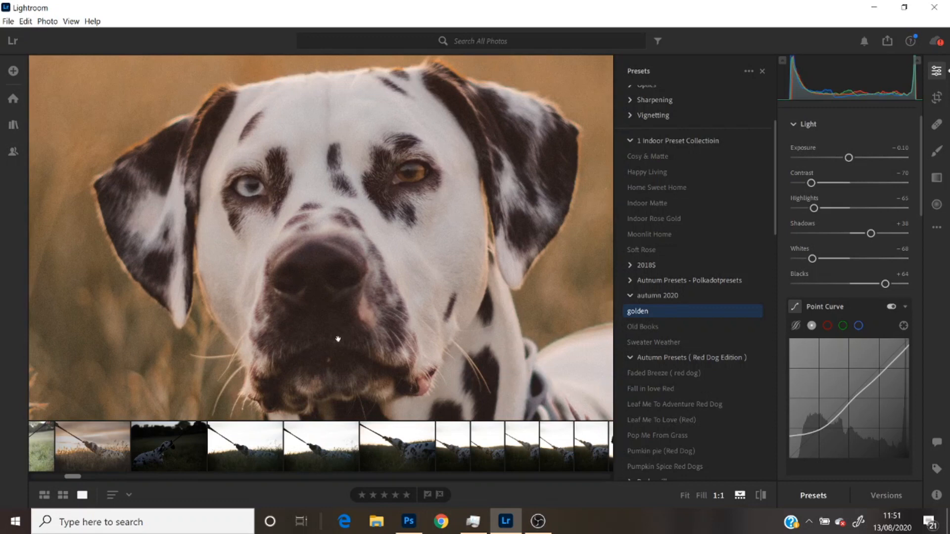
pyautogui.click(332, 365)
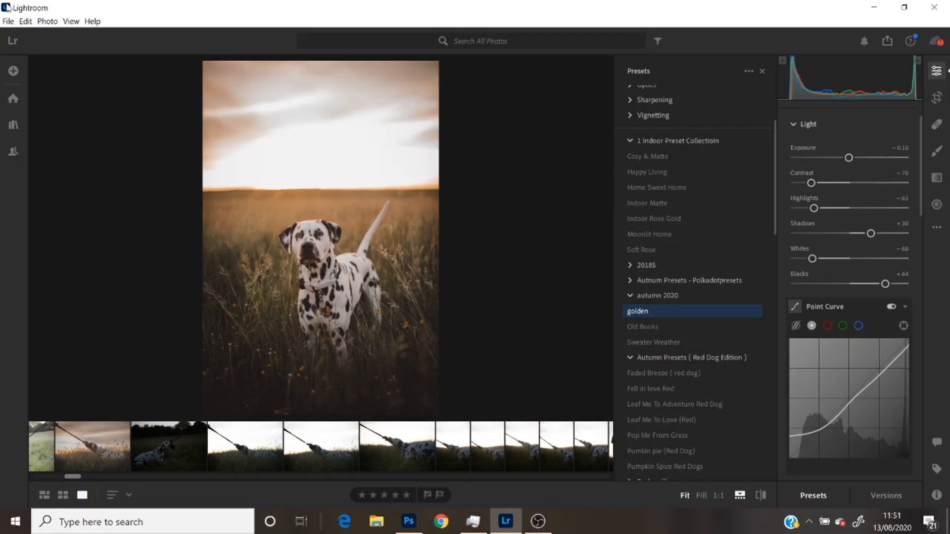
# - Export the edited photo as a full-size JPG at 100% quality to the new feed folder on the Desktop
pyautogui.click(8, 22)
pyautogui.click(30, 75)
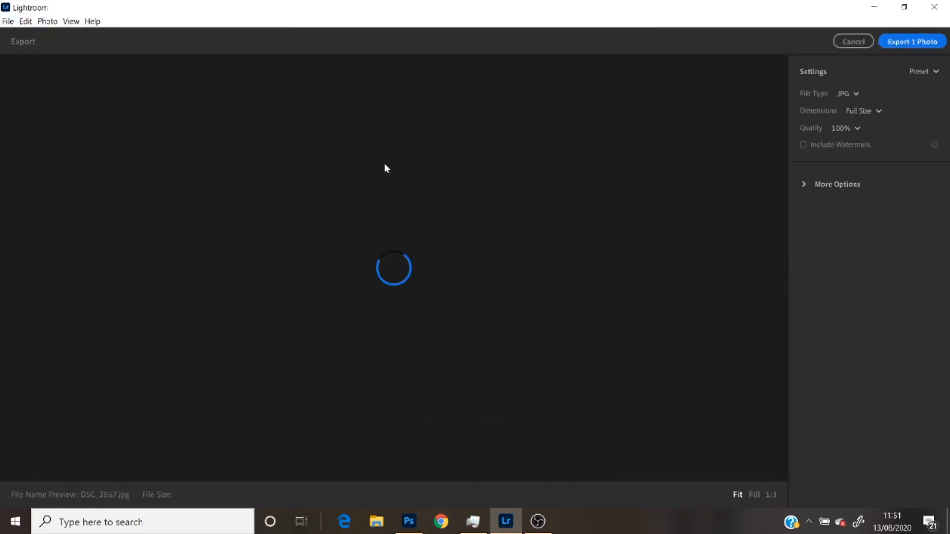
pyautogui.click(911, 41)
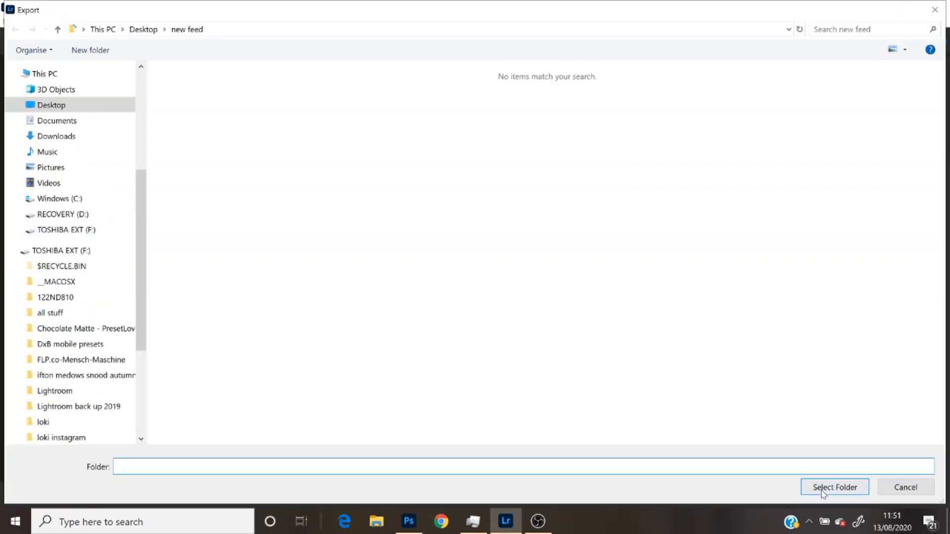
pyautogui.click(821, 485)
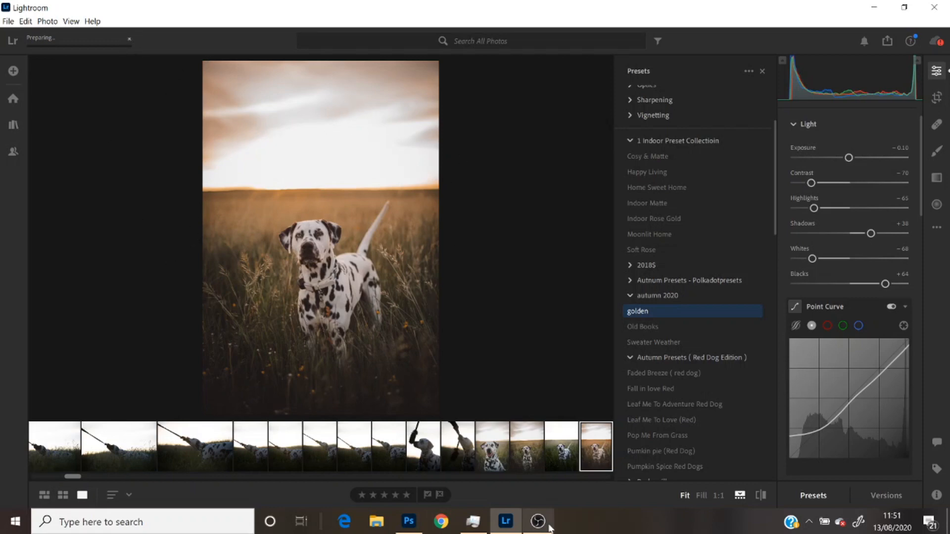
# - Switch to Photoshop and create a 1080 x 1350 px document at 100 ppi from the Big InstA preset
pyautogui.click(409, 521)
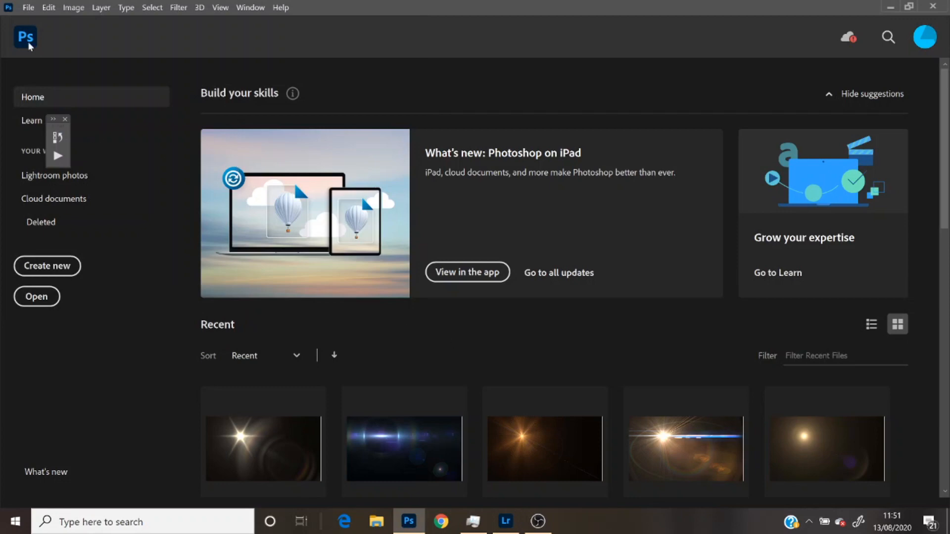
pyautogui.click(34, 8)
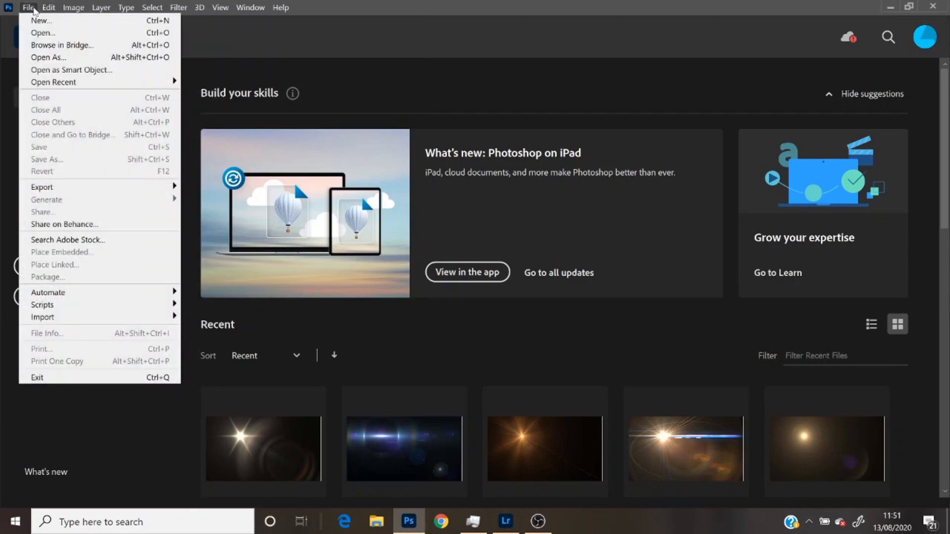
pyautogui.click(39, 20)
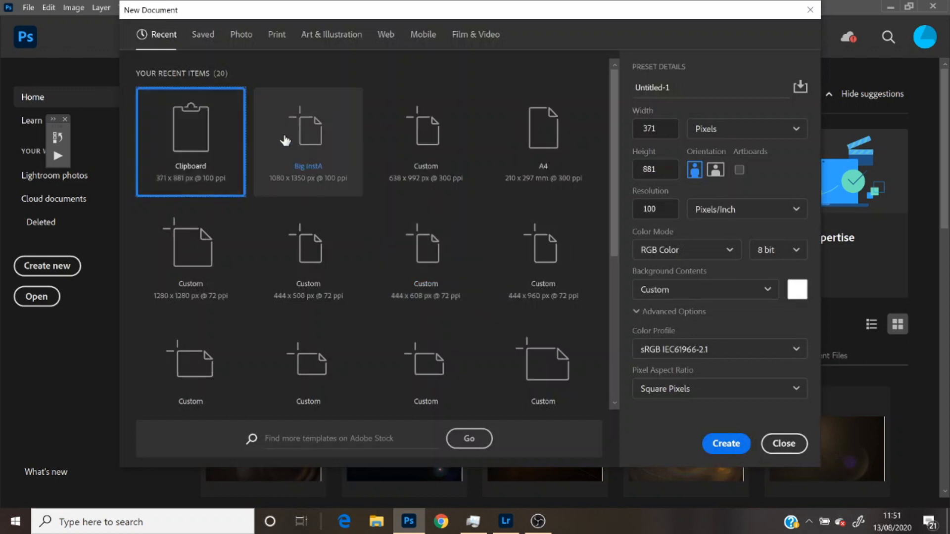
pyautogui.click(315, 180)
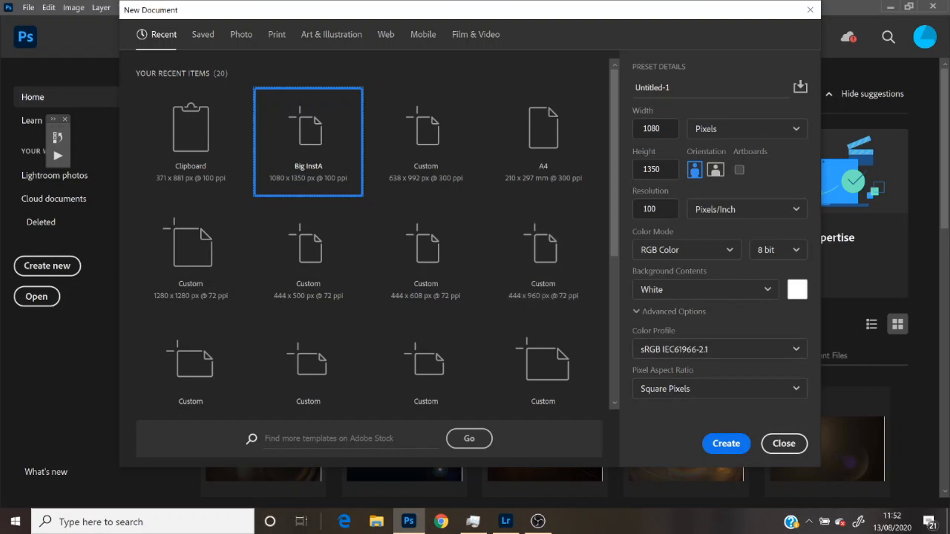
pyautogui.click(725, 444)
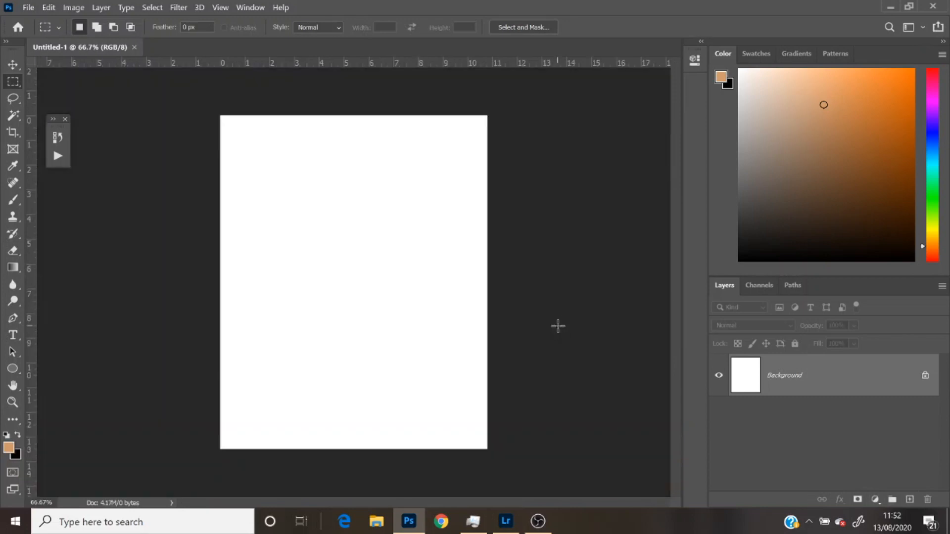
# - Place DSC_2867.jpg as an embedded image and scale it up proportionally to about 58%, wider than the canvas
pyautogui.click(26, 6)
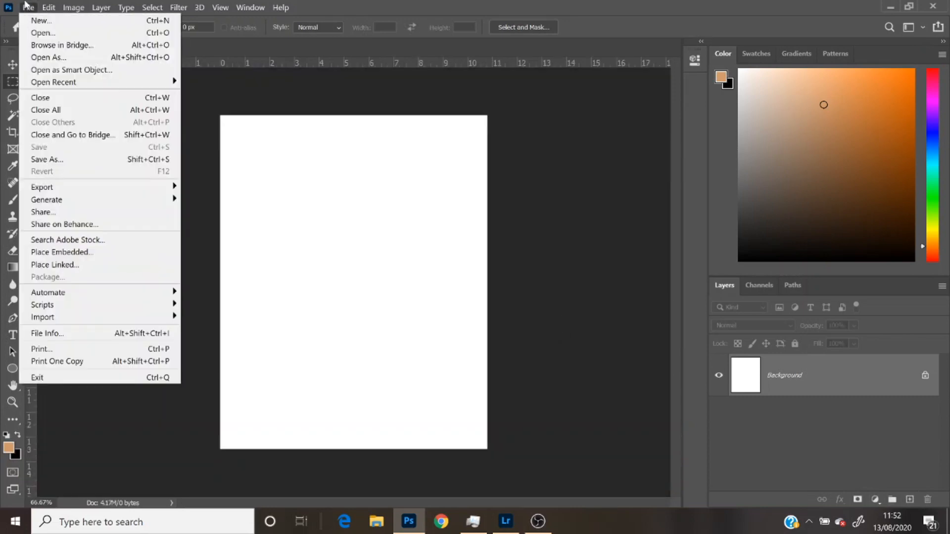
pyautogui.click(62, 253)
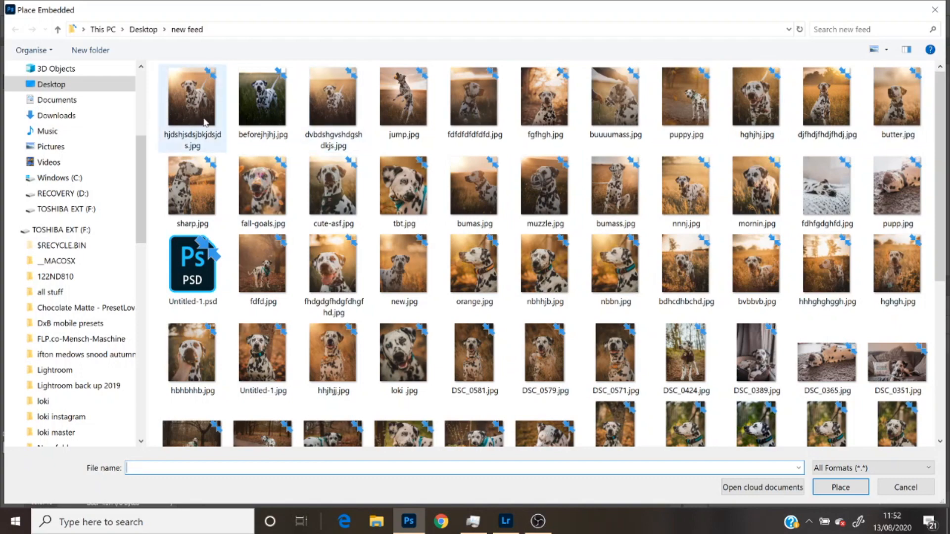
pyautogui.moveTo(940, 243); pyautogui.dragTo(948, 394)
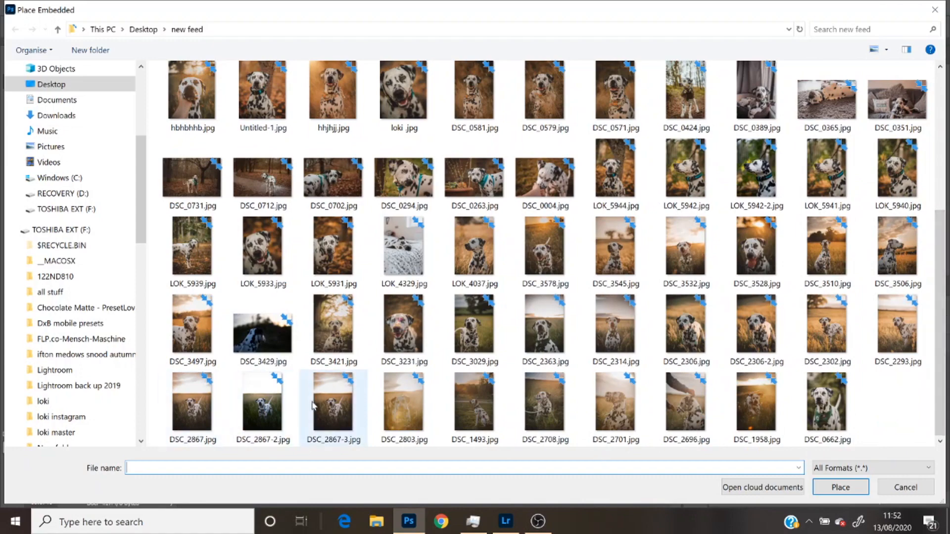
pyautogui.doubleClick(188, 404)
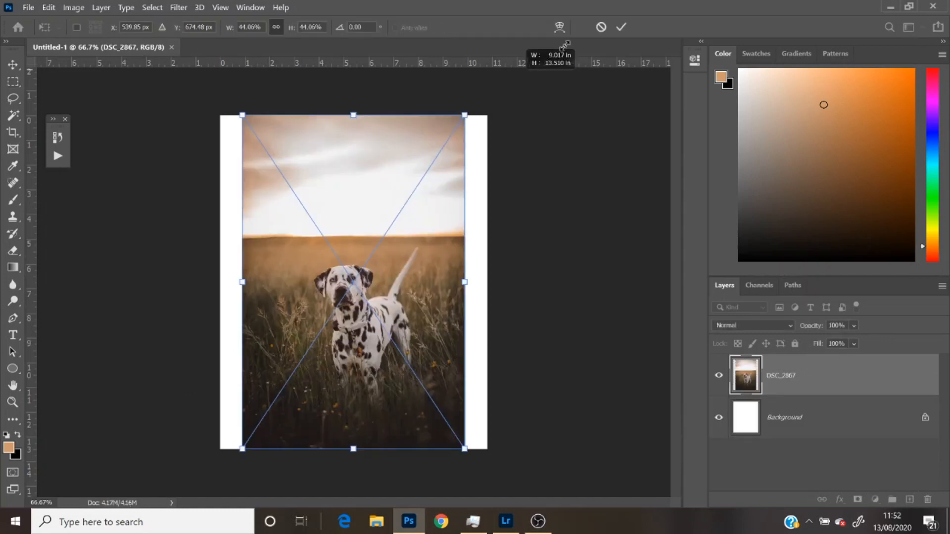
pyautogui.moveTo(573, 36); pyautogui.dragTo(578, 31)
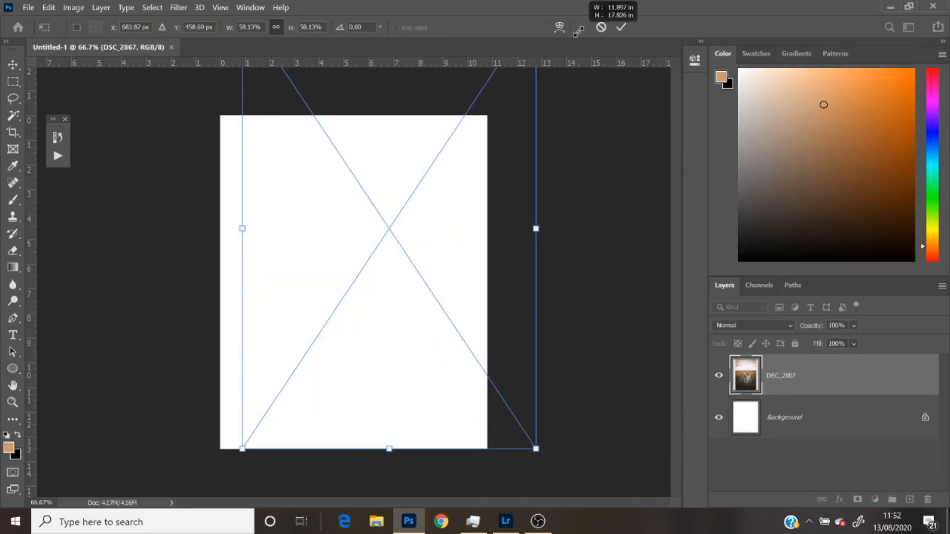
pyautogui.press('Return')
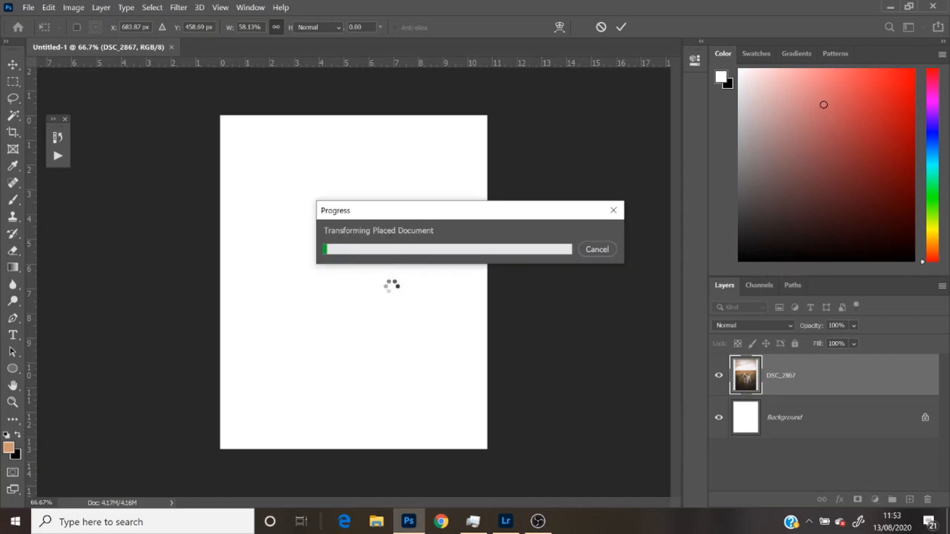
# - Reposition the placed photo so its left and lower edges line up with the canvas edges and it covers the whole canvas
pyautogui.click(14, 64)
pyautogui.moveTo(301, 193)
pyautogui.mouseDown()
pyautogui.moveTo(267, 194)
pyautogui.moveTo(286, 197)
pyautogui.mouseUp()
pyautogui.click(13, 81)
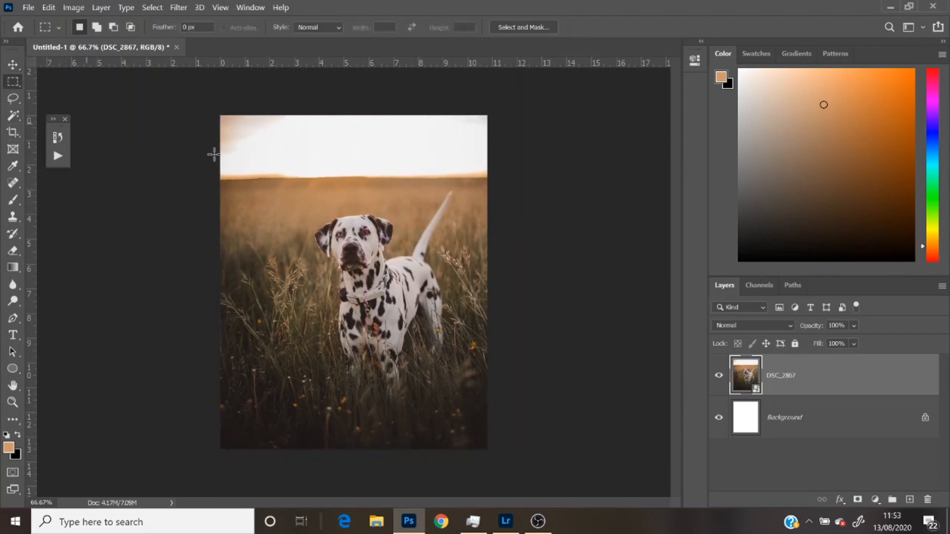
pyautogui.click(13, 64)
pyautogui.click(226, 228)
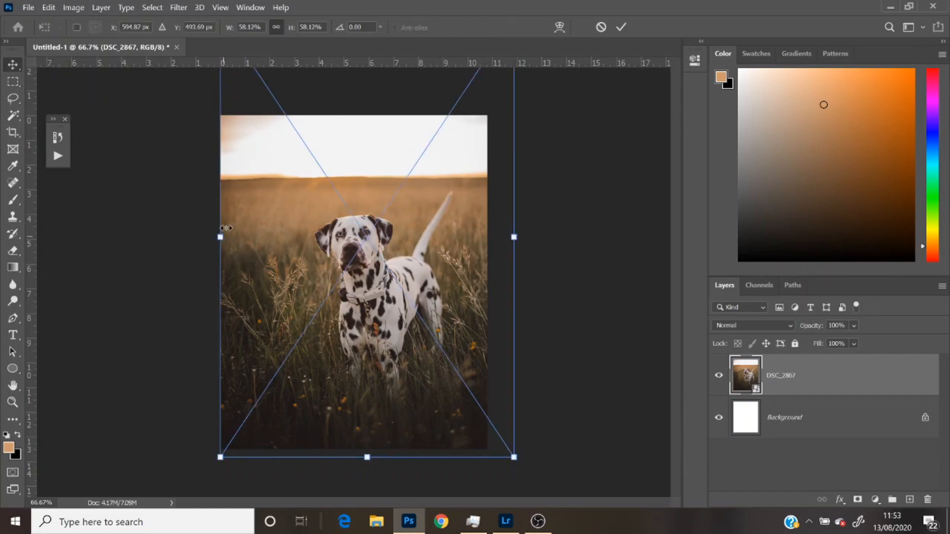
pyautogui.click(226, 228)
pyautogui.moveTo(310, 305); pyautogui.dragTo(312, 289)
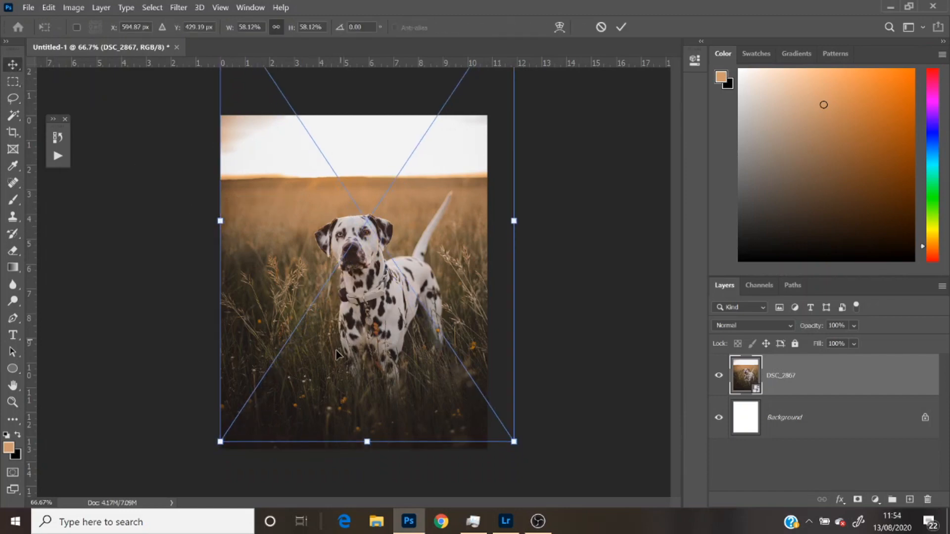
pyautogui.moveTo(335, 354); pyautogui.dragTo(361, 393)
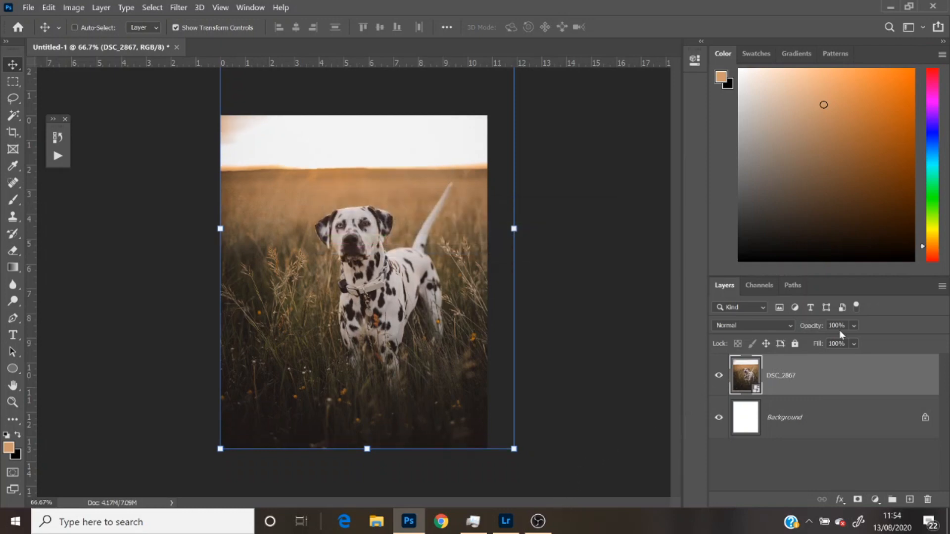
# - Duplicate the DSC_2867 layer and move the copy down and slightly left to bring more of the sky into the canvas
pyautogui.rightClick(837, 374)
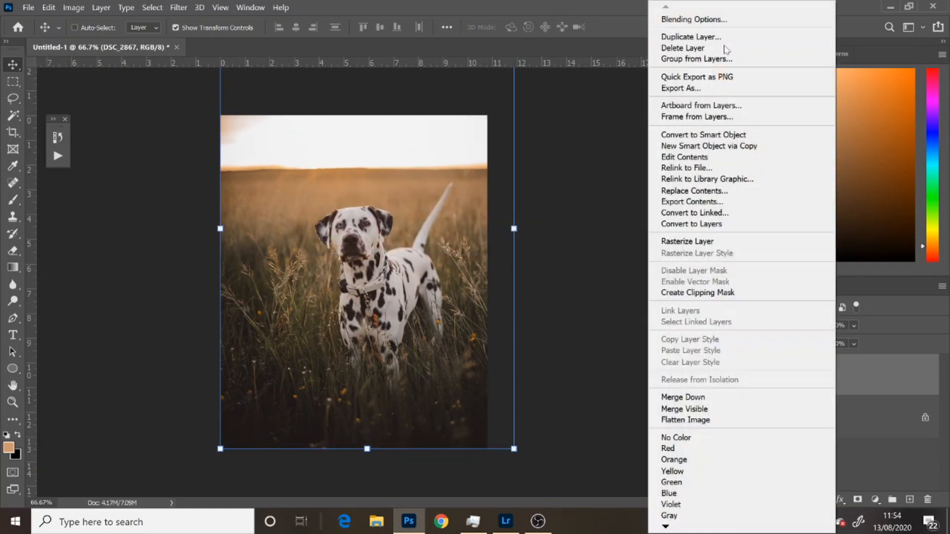
pyautogui.click(698, 34)
pyautogui.press('Return')
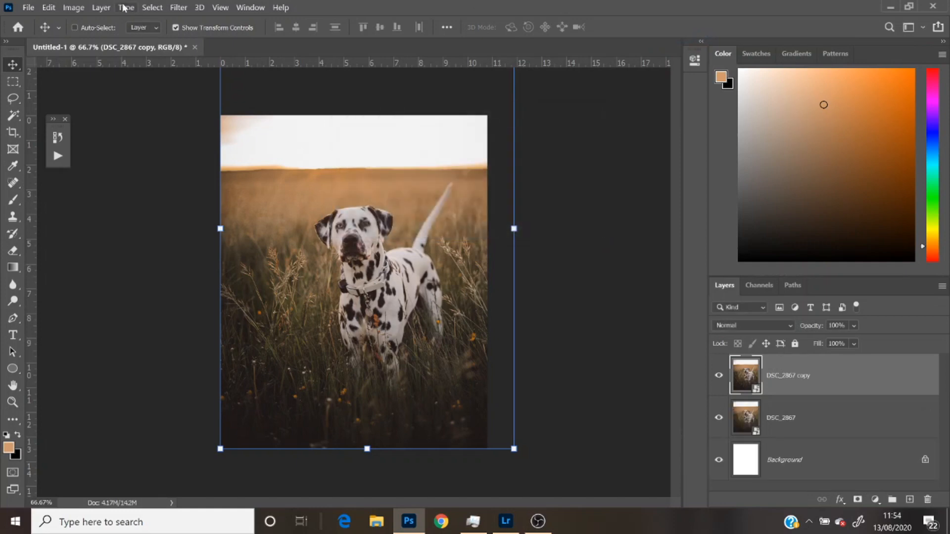
pyautogui.moveTo(343, 268); pyautogui.dragTo(342, 269)
pyautogui.moveTo(347, 329); pyautogui.dragTo(340, 282)
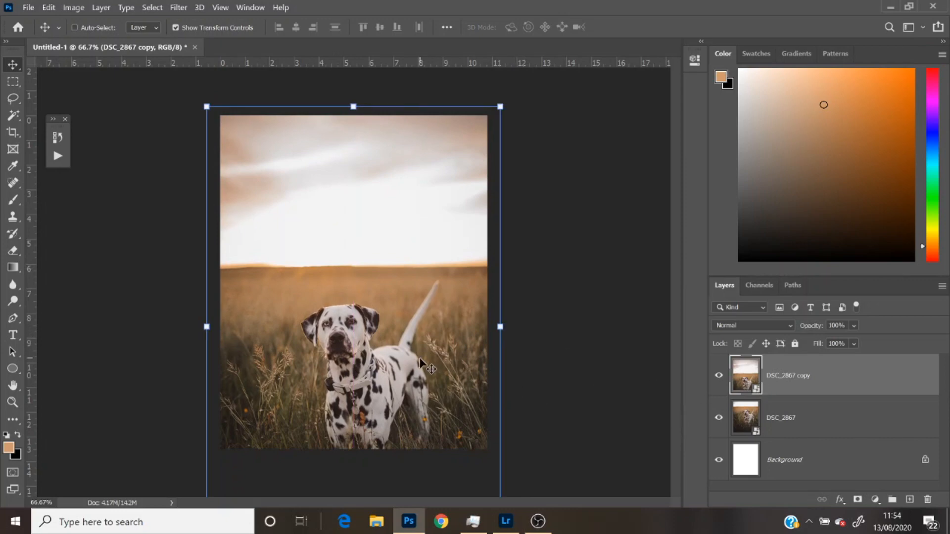
# - Rasterize the DSC_2867 copy layer and delete its lower part, keeping only the full-width strip of sky above the original photo's horizon
pyautogui.click(13, 82)
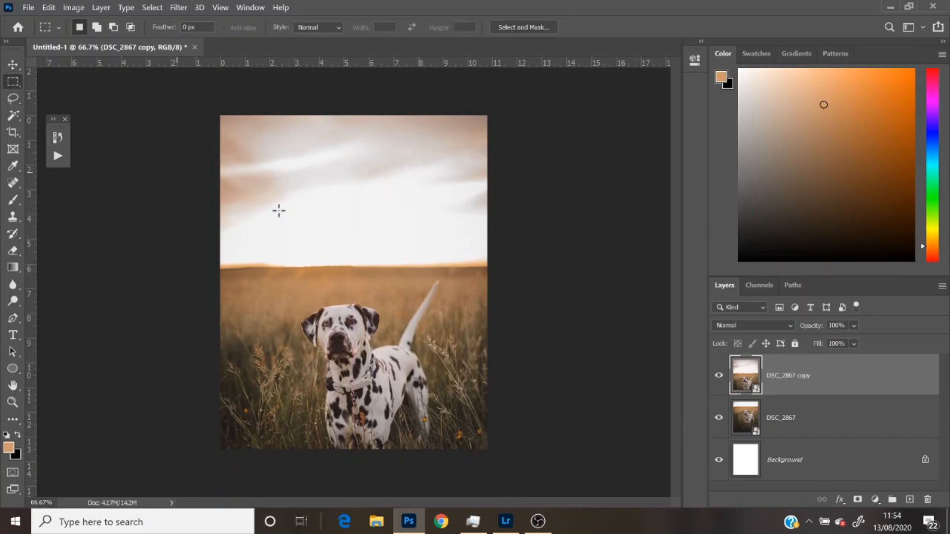
pyautogui.moveTo(220, 172); pyautogui.dragTo(587, 497)
pyautogui.press('Delete')
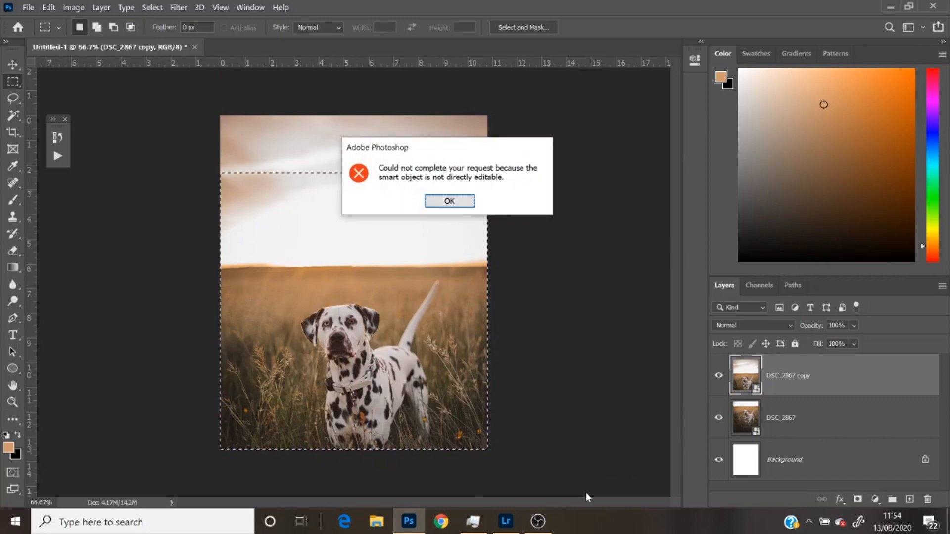
pyautogui.click(447, 199)
pyautogui.click(13, 250)
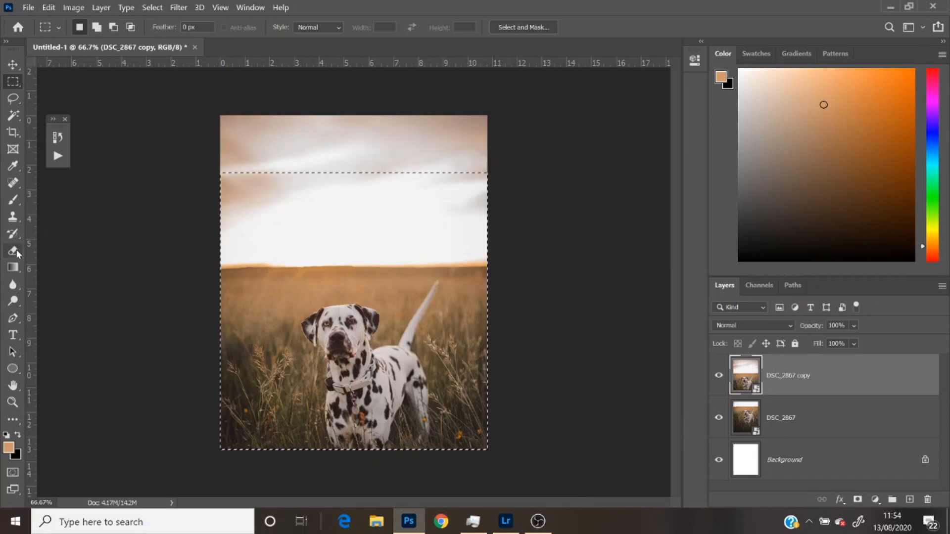
pyautogui.click(305, 224)
pyautogui.press('Return')
pyautogui.press('Delete')
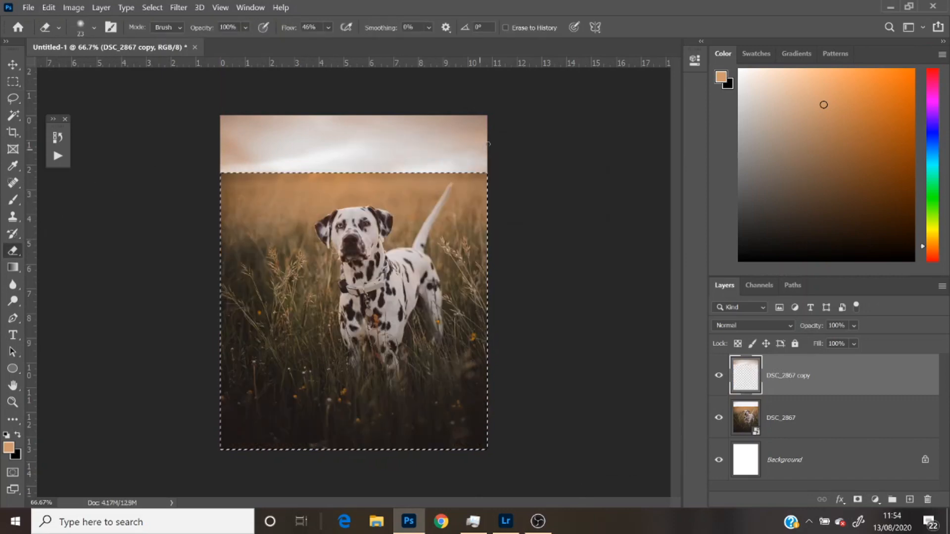
pyautogui.click(15, 85)
pyautogui.click(109, 195)
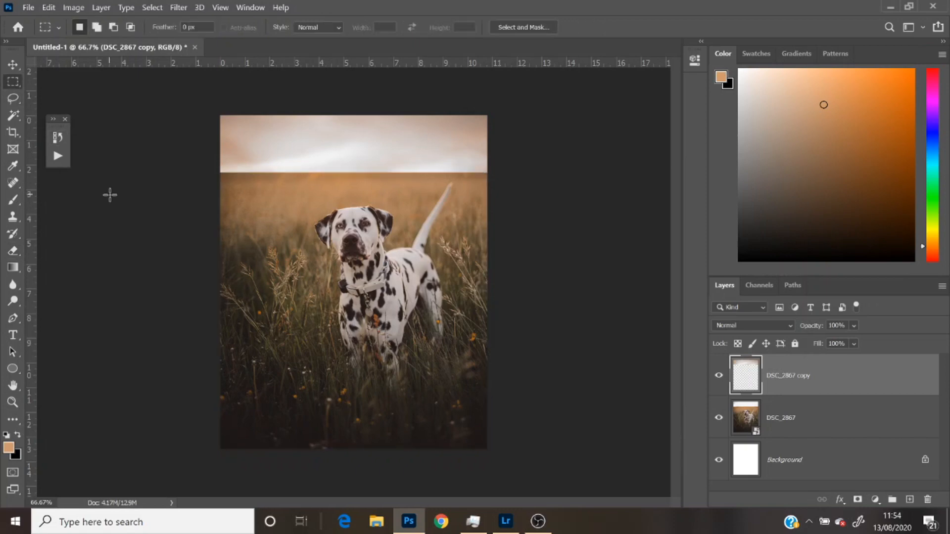
# - Compare the image with and without the sky strip layer and set its blend mode to Darken
pyautogui.click(723, 380)
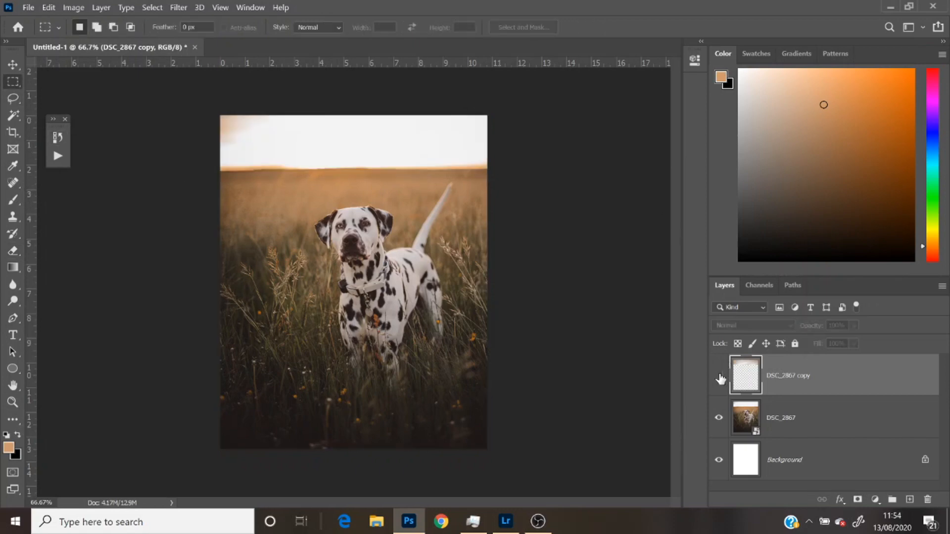
pyautogui.click(724, 382)
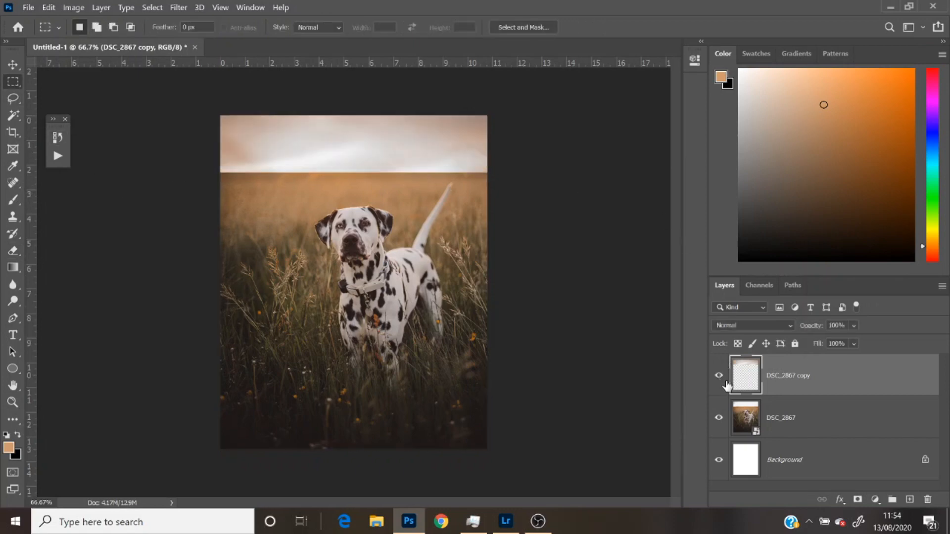
pyautogui.click(762, 324)
pyautogui.click(746, 182)
pyautogui.press('Down')
pyautogui.press('Down')
pyautogui.press('Down')
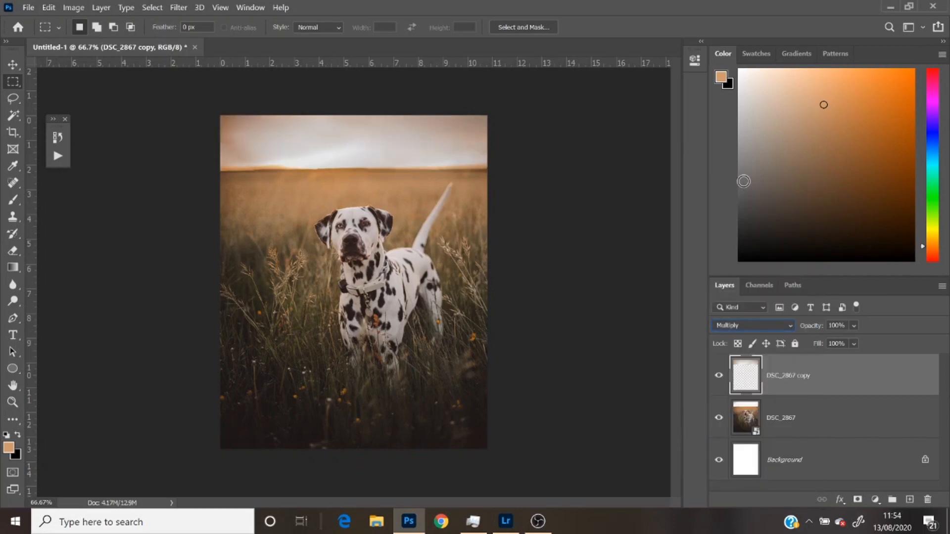
pyautogui.press('Up')
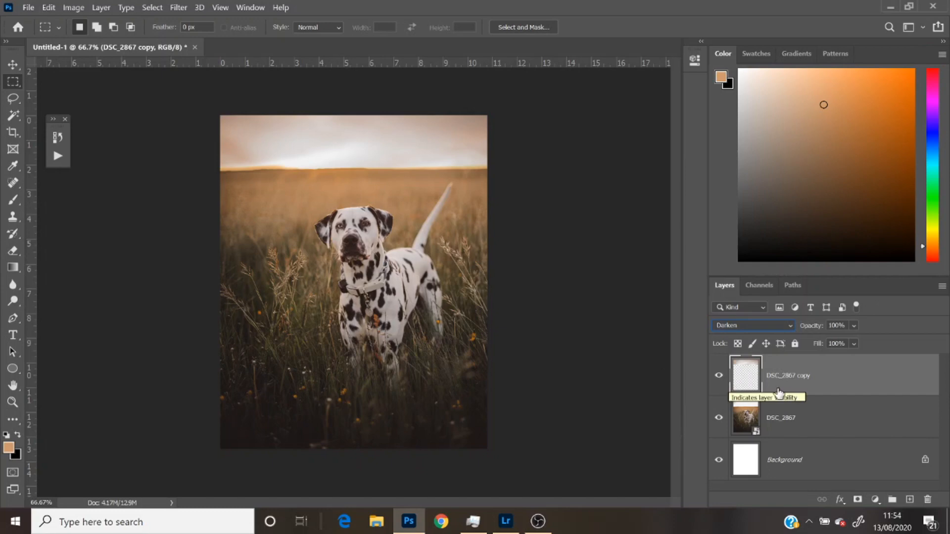
# - Merge the DSC_2867 copy and DSC_2867 layers, and duplicate the merged layer as DSC_2867 copy 2
pyautogui.keyDown('shift'); pyautogui.click(795, 438); pyautogui.keyUp('shift')
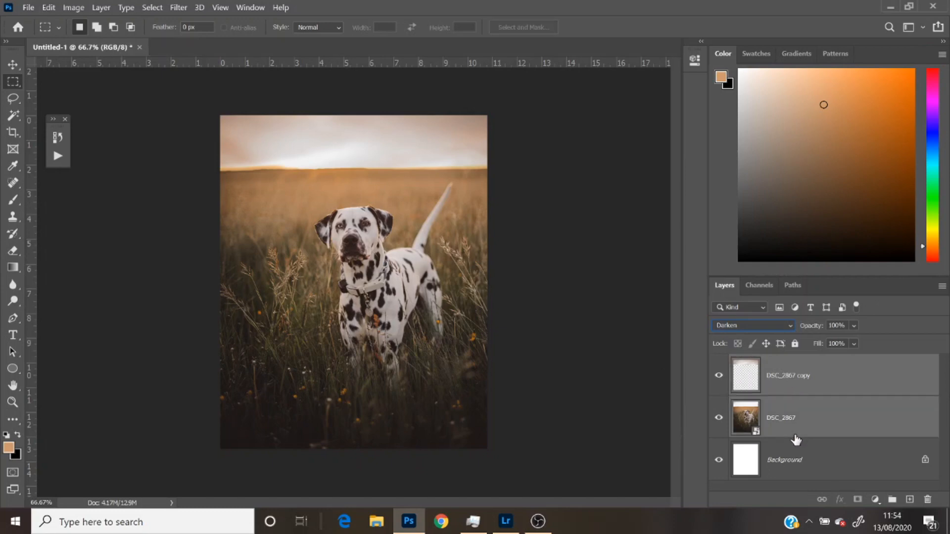
pyautogui.hotkey('ctrl', 'e')
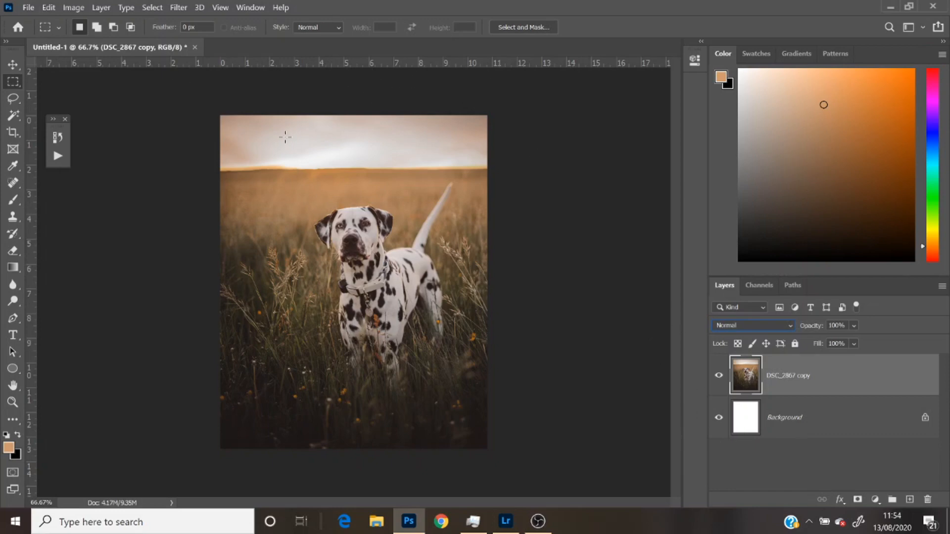
pyautogui.rightClick(774, 388)
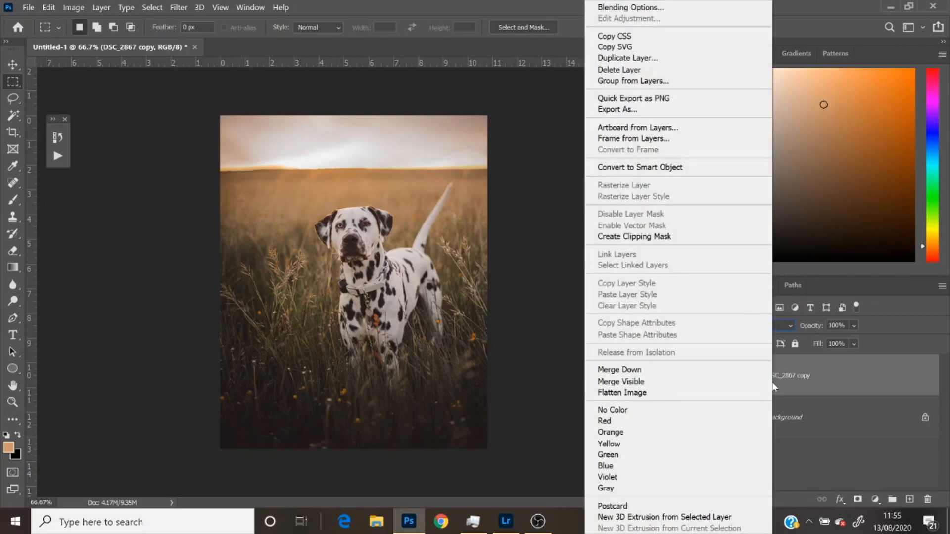
pyautogui.click(670, 61)
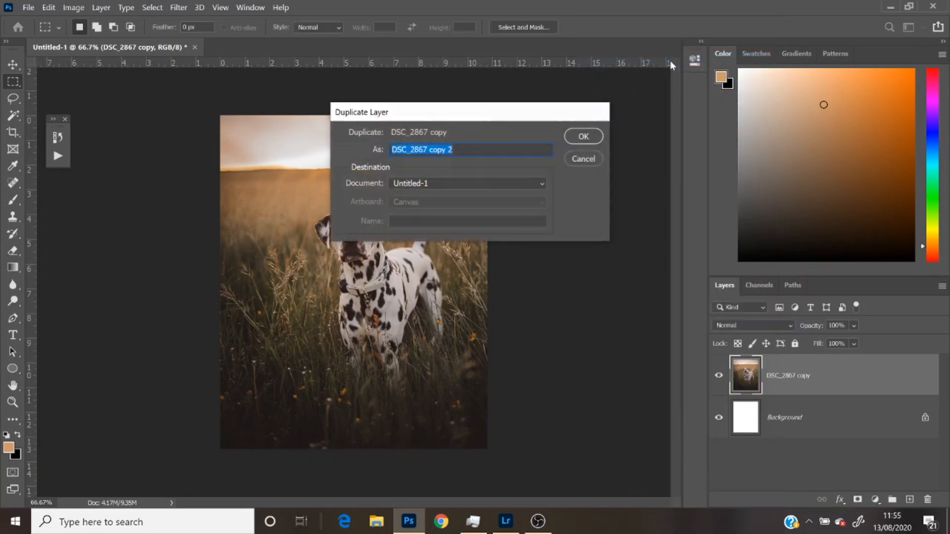
pyautogui.press('Return')
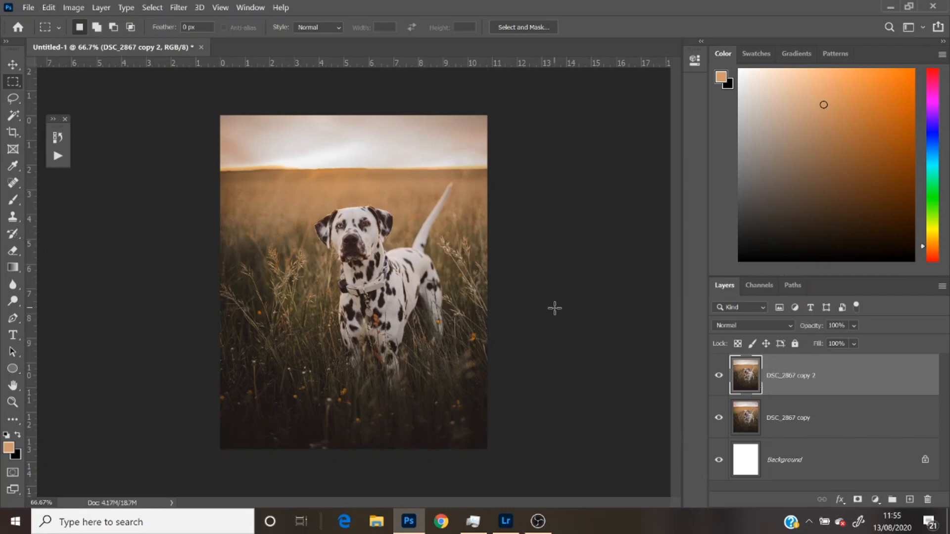
# - Select the dog with Select Subject on the duplicate layer and open the selection in Select and Mask
pyautogui.click(152, 7)
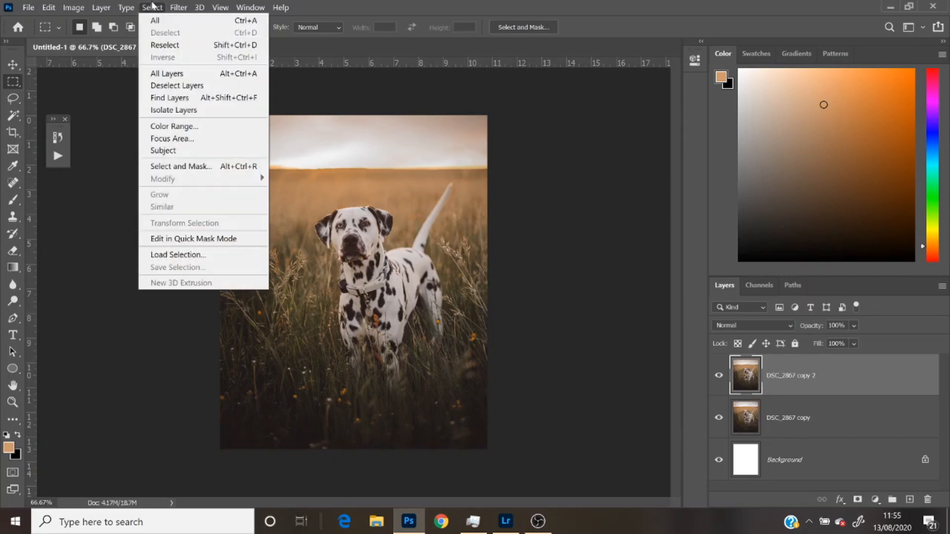
pyautogui.click(162, 150)
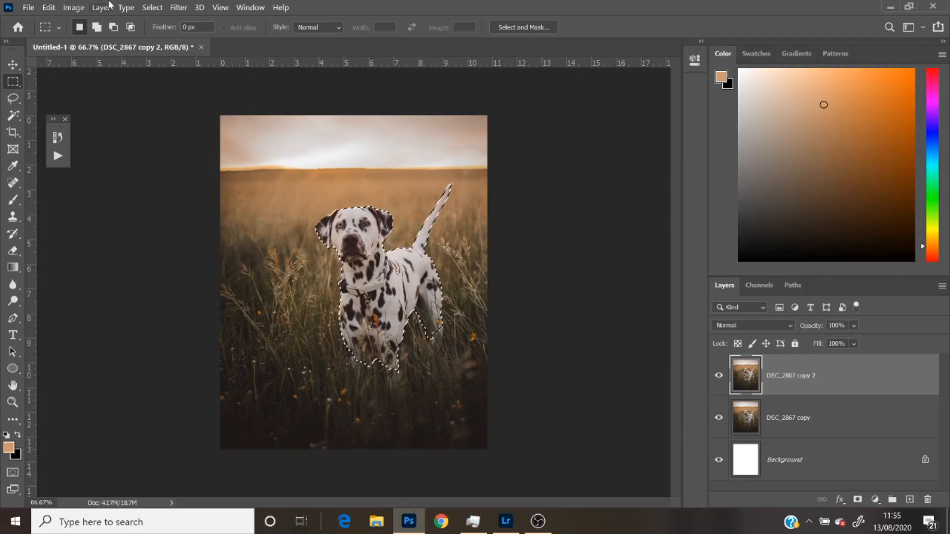
pyautogui.click(152, 7)
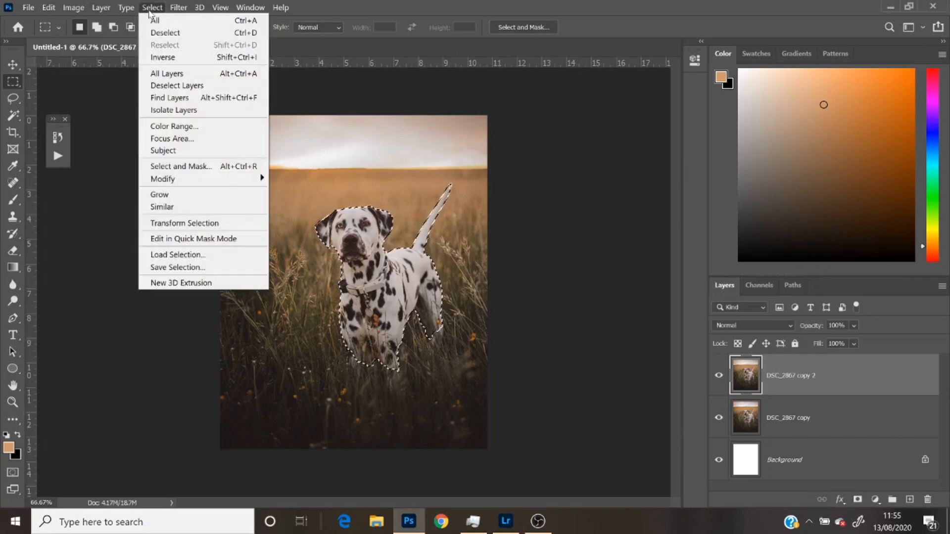
pyautogui.click(192, 168)
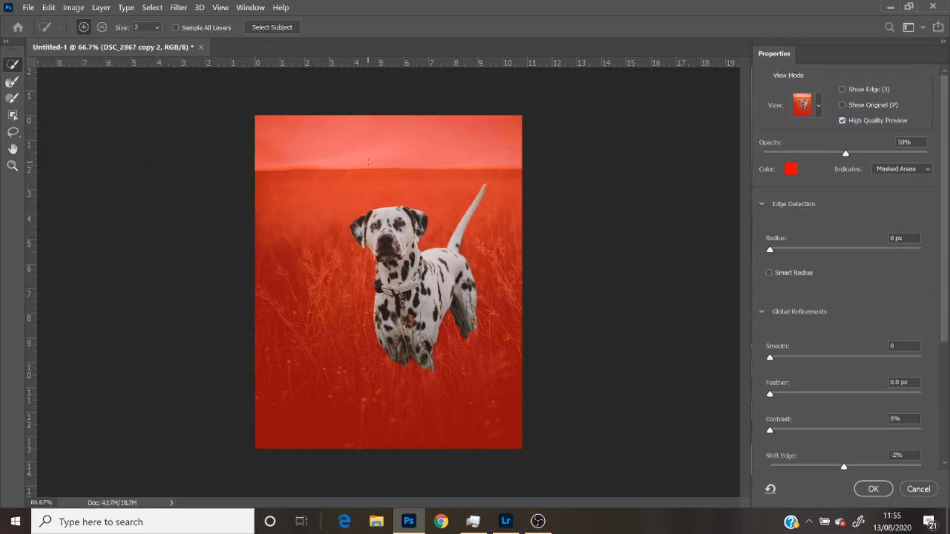
# - Refine the dog selection at the tip of the tail with the Quick Selection tool set to add
pyautogui.hotkey('ctrl', '+')
pyautogui.hotkey('ctrl', '+')
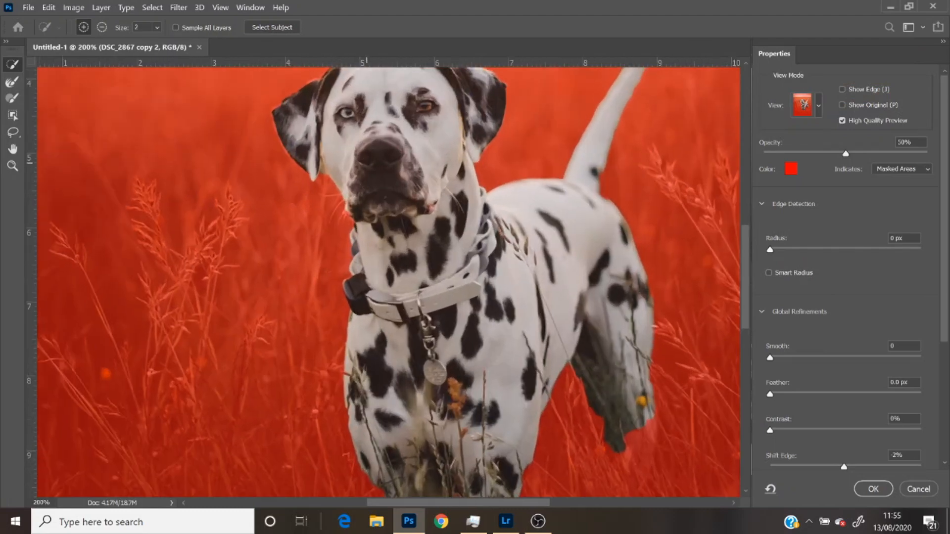
pyautogui.moveTo(745, 322); pyautogui.dragTo(740, 286)
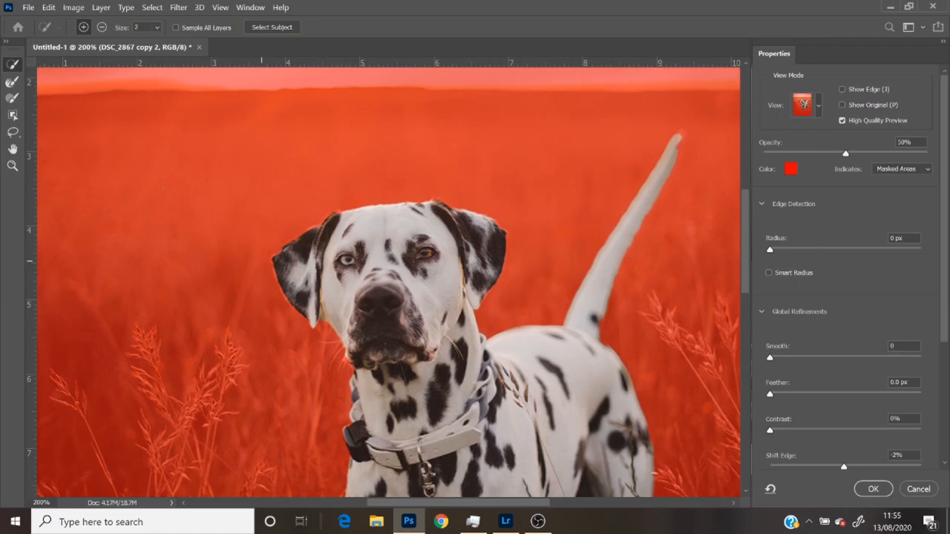
pyautogui.click(12, 82)
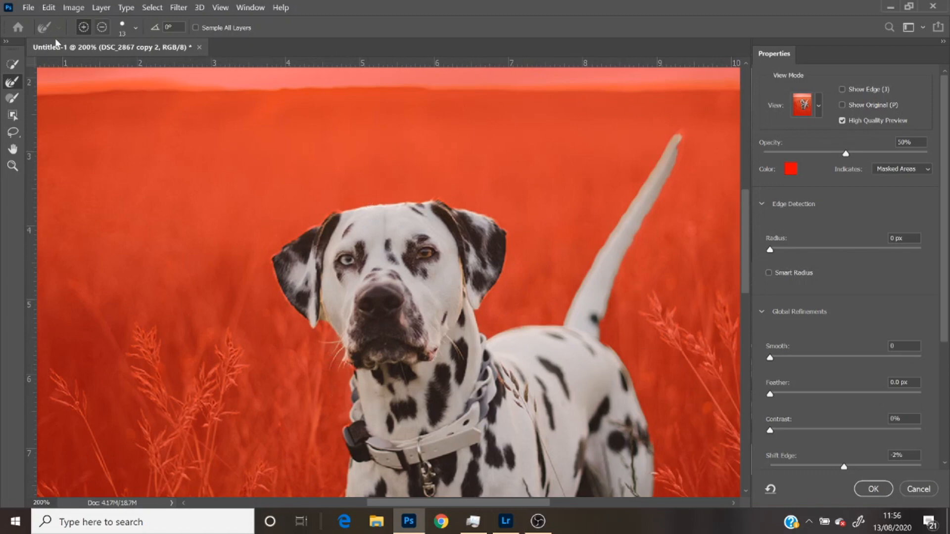
pyautogui.click(12, 65)
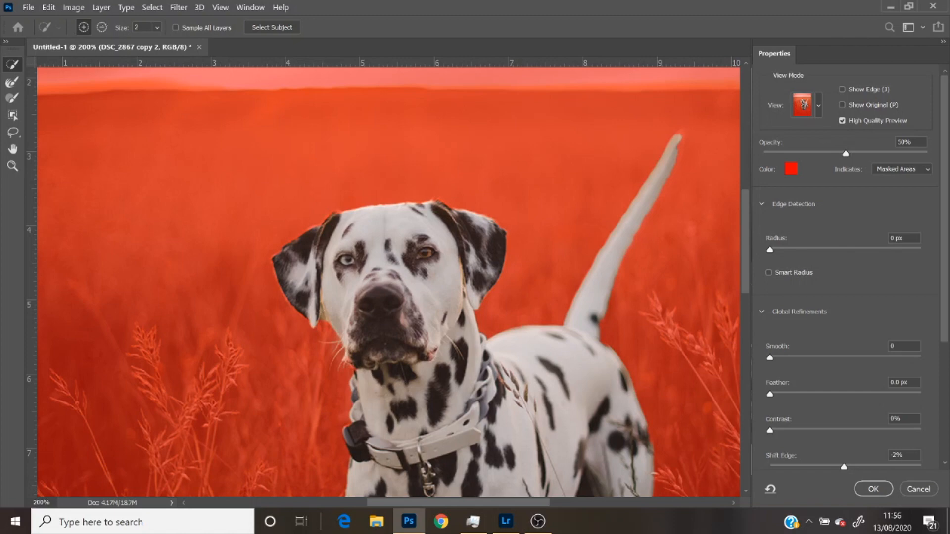
pyautogui.click(101, 27)
pyautogui.click(84, 29)
pyautogui.moveTo(679, 142)
pyautogui.mouseDown()
pyautogui.moveTo(674, 166)
pyautogui.moveTo(677, 158)
pyautogui.mouseUp()
pyautogui.moveTo(747, 286)
pyautogui.mouseDown()
pyautogui.moveTo(747, 380)
pyautogui.moveTo(749, 269)
pyautogui.mouseUp()
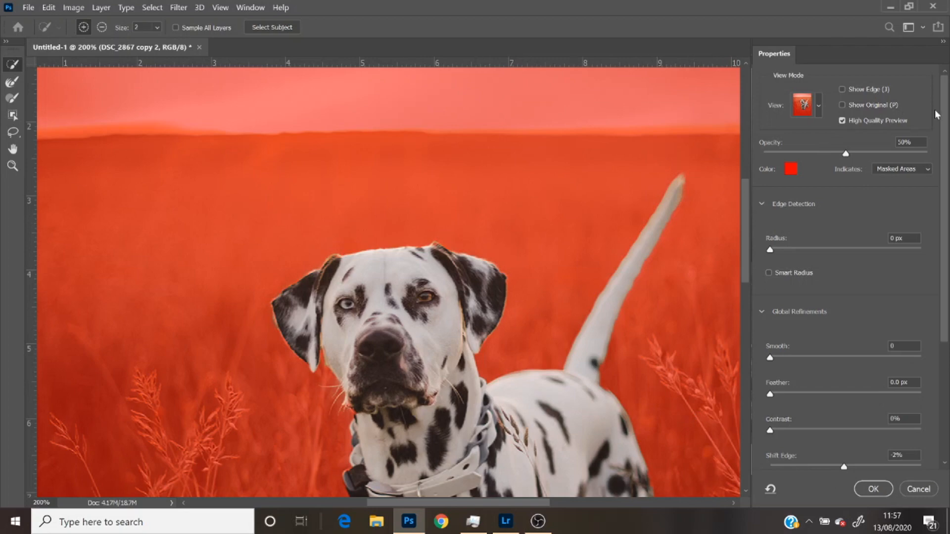
# - Keep the Overlay view and output the refined dog selection as a Layer Mask
pyautogui.click(818, 105)
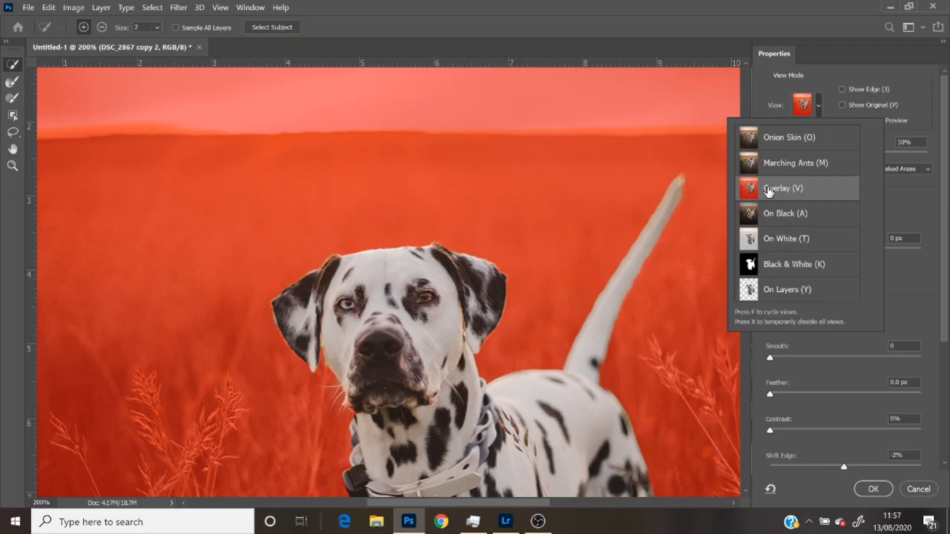
pyautogui.click(806, 80)
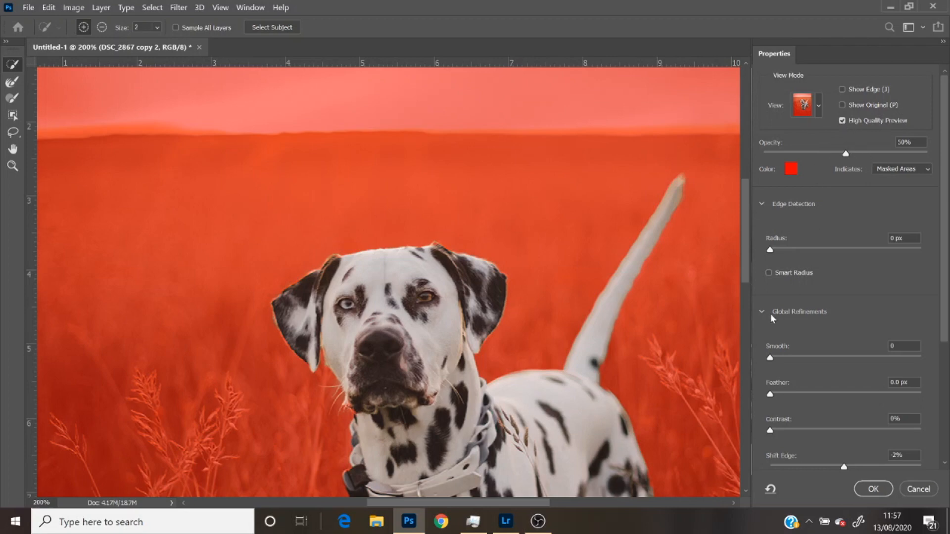
pyautogui.scroll(-5, 945, 346)
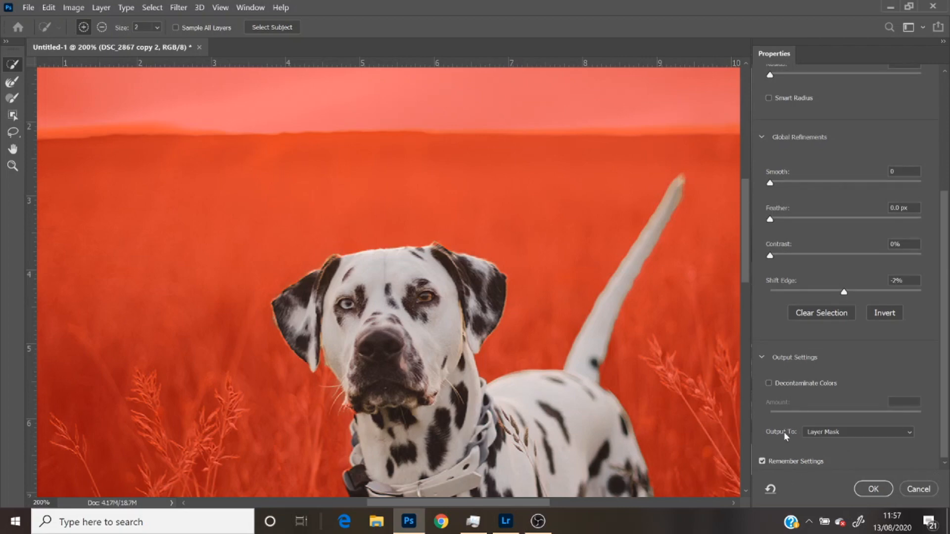
pyautogui.click(816, 432)
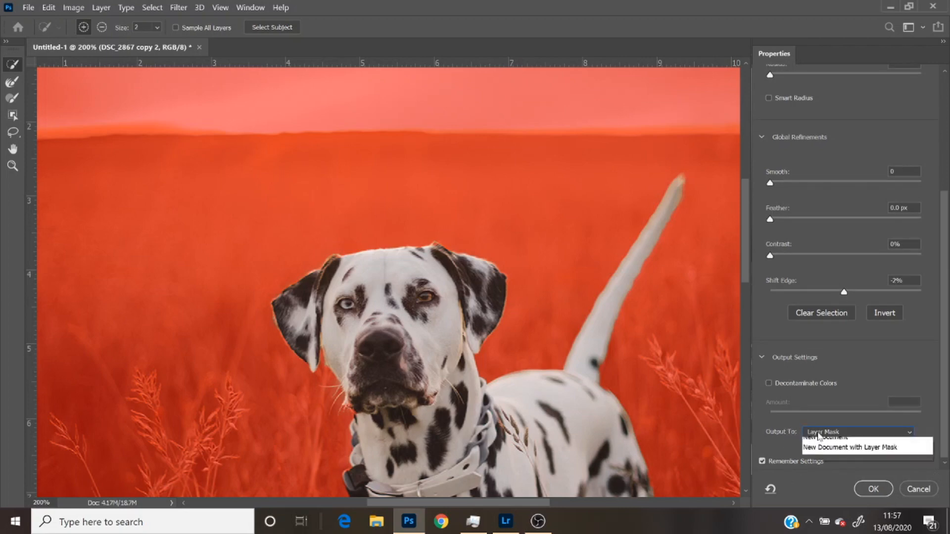
pyautogui.click(776, 415)
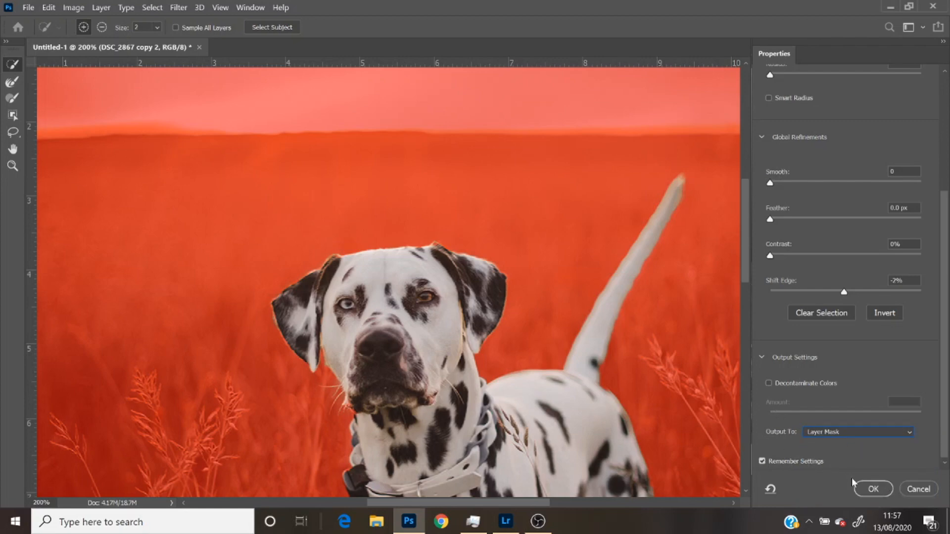
pyautogui.click(871, 489)
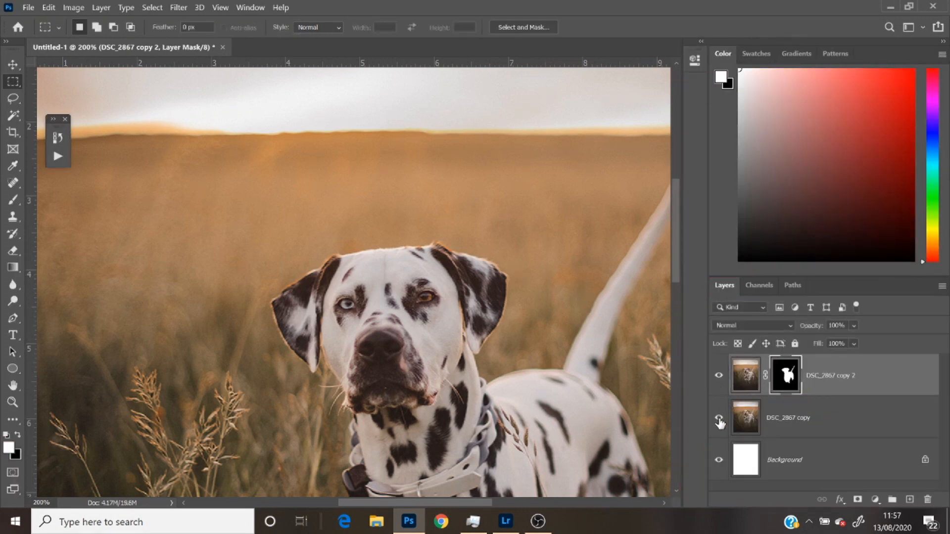
# - Hide the DSC_2867 copy layer to check the masked dog cutout on white, and show the layer again
pyautogui.click(927, 355)
pyautogui.click(719, 423)
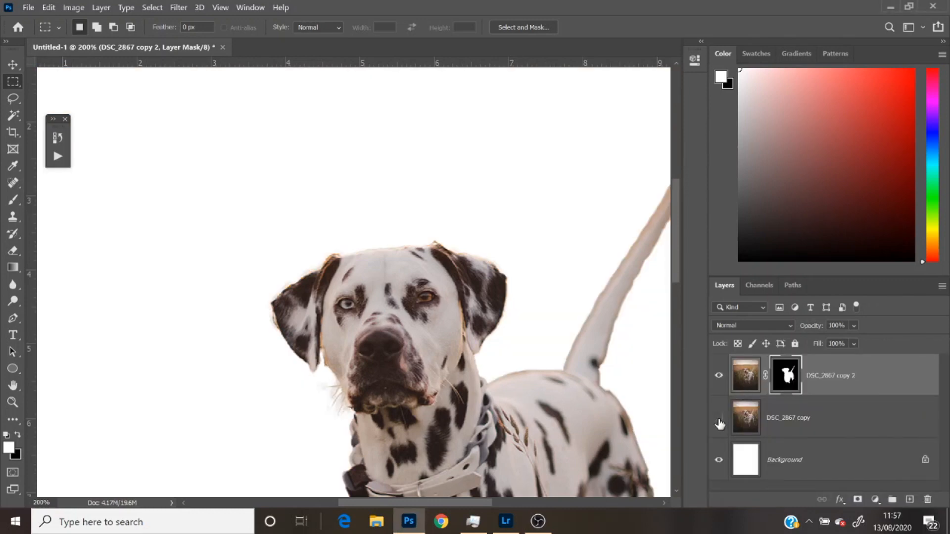
pyautogui.hotkey('ctrl', '-')
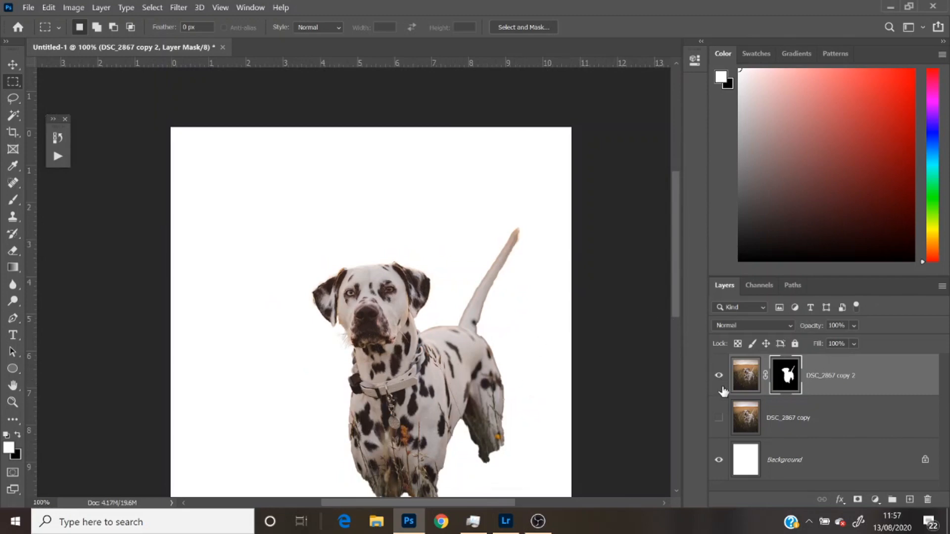
pyautogui.click(719, 417)
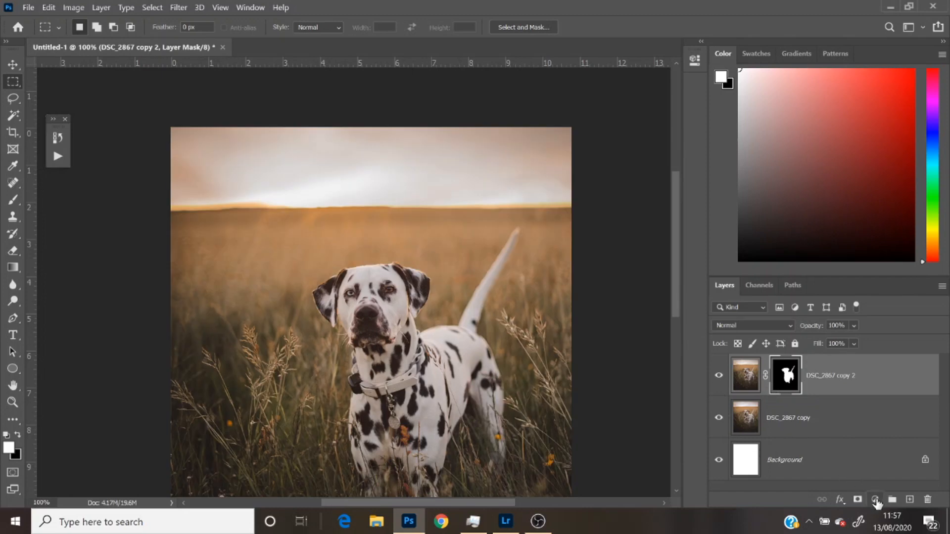
# - Add a Gradient fill layer above the masked dog layer and set its style to Radial
pyautogui.click(875, 499)
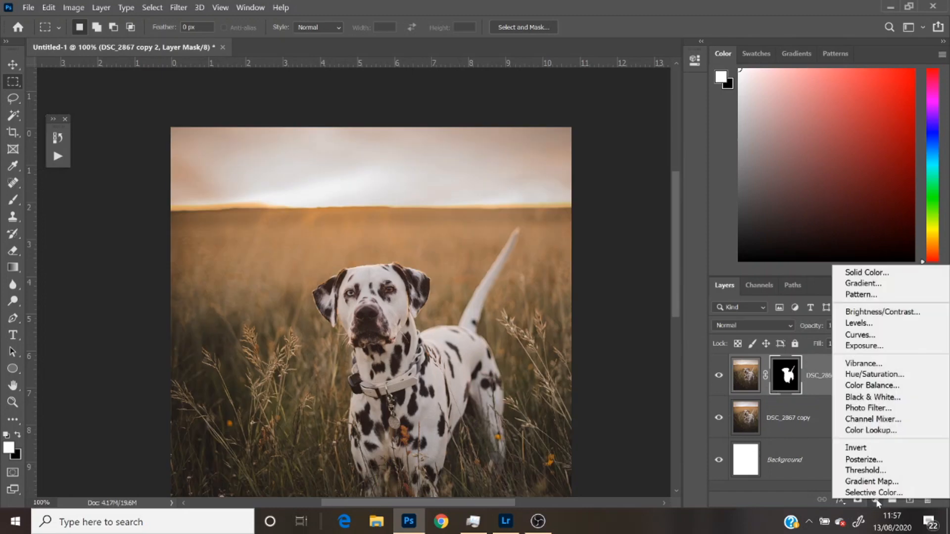
pyautogui.click(874, 284)
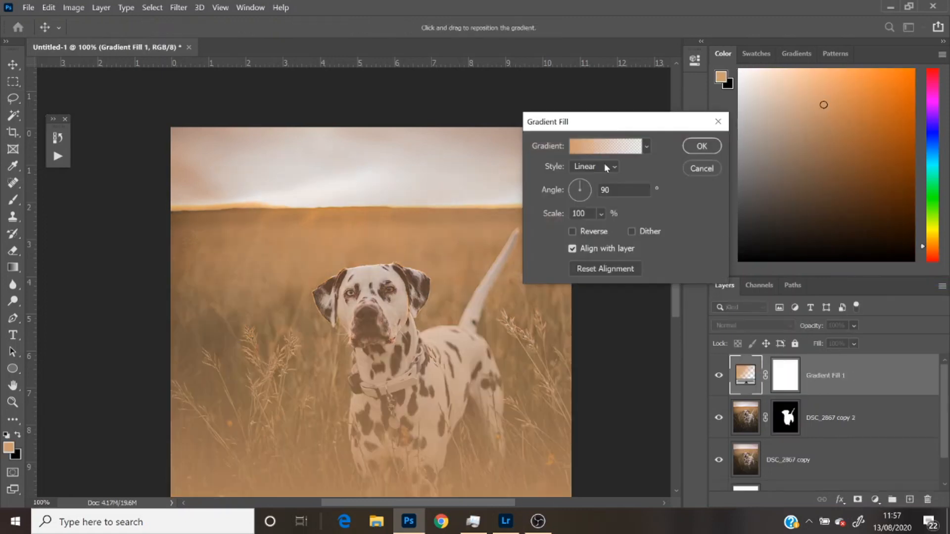
pyautogui.click(594, 167)
pyautogui.click(594, 190)
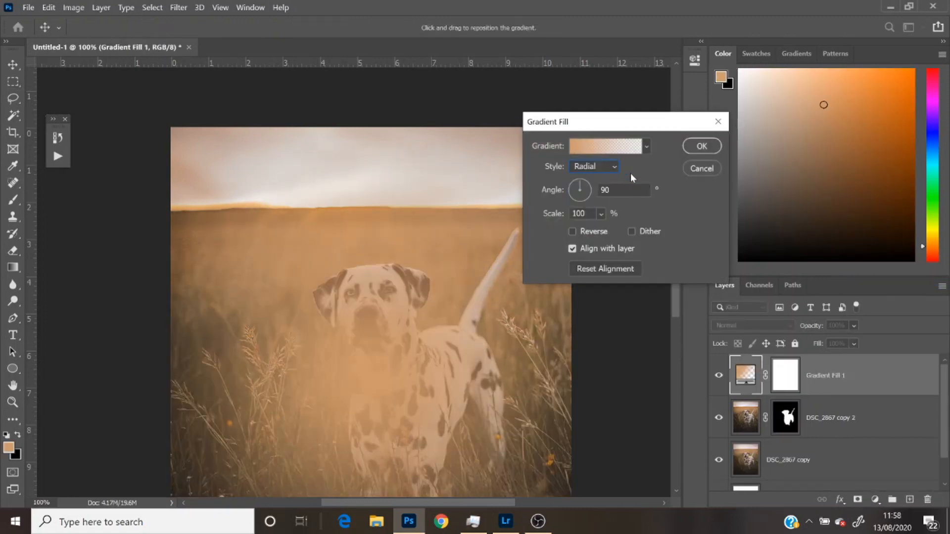
pyautogui.click(647, 145)
pyautogui.click(667, 138)
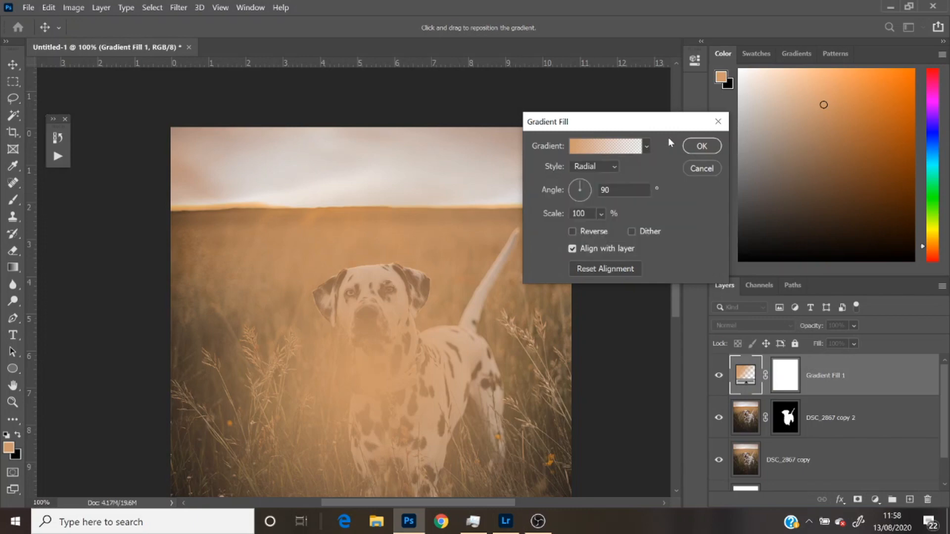
# - Set the gradient's starting color stop to the light peach f5c9a1
pyautogui.click(583, 140)
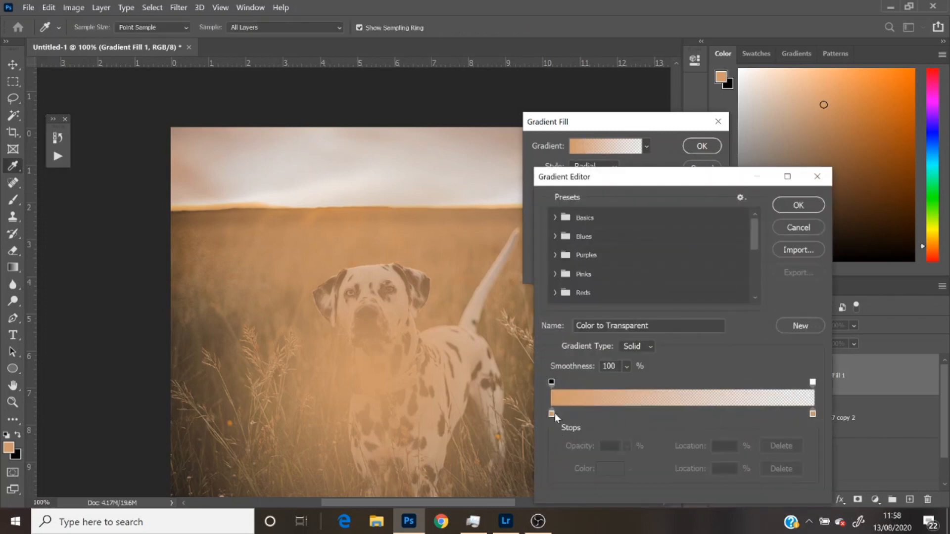
pyautogui.click(552, 413)
pyautogui.click(606, 468)
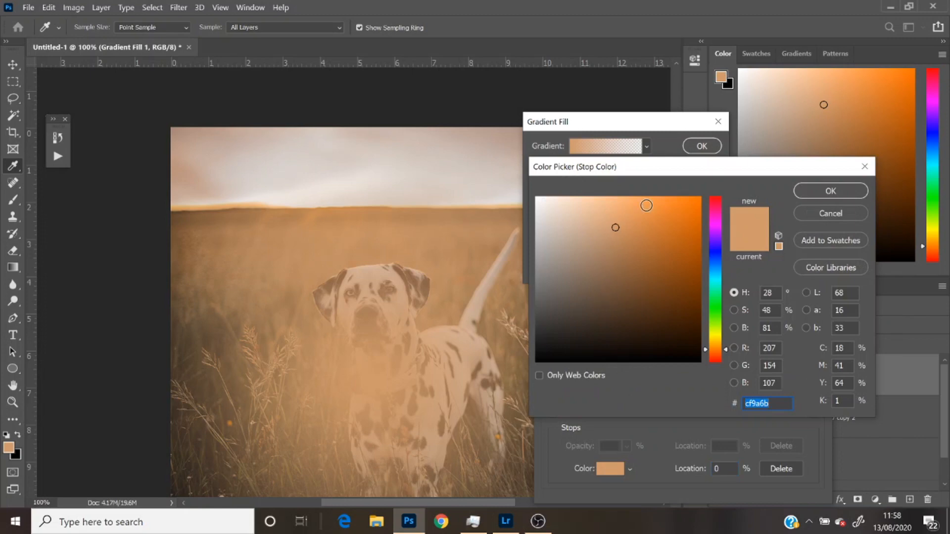
pyautogui.click(603, 213)
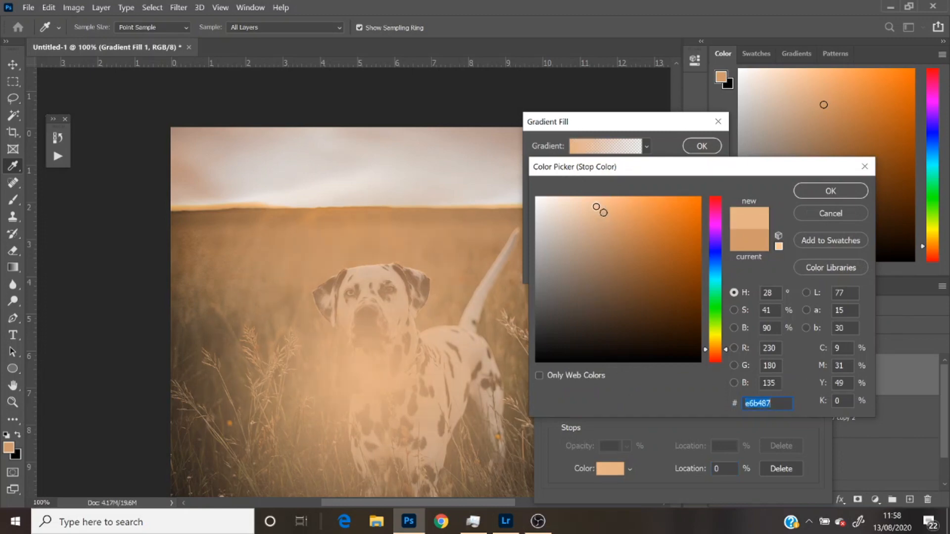
pyautogui.click(591, 203)
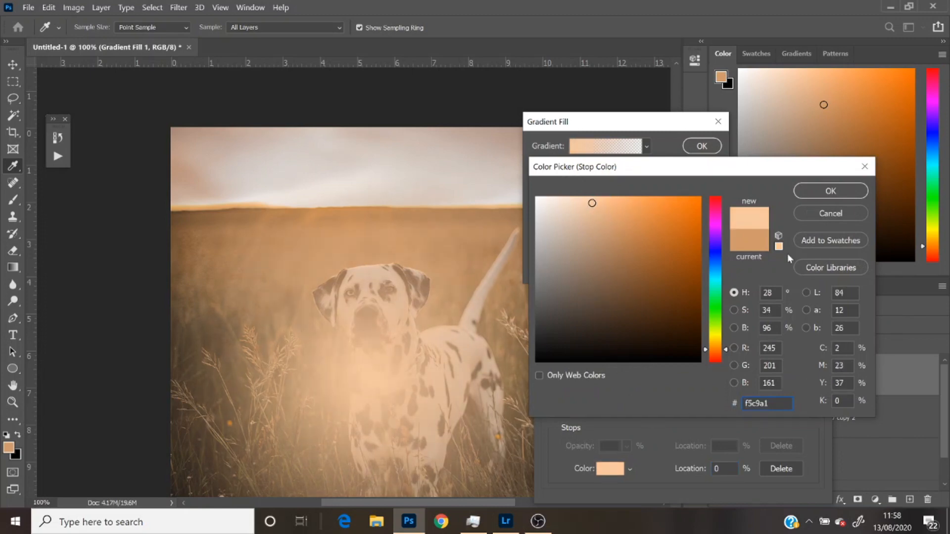
pyautogui.click(823, 195)
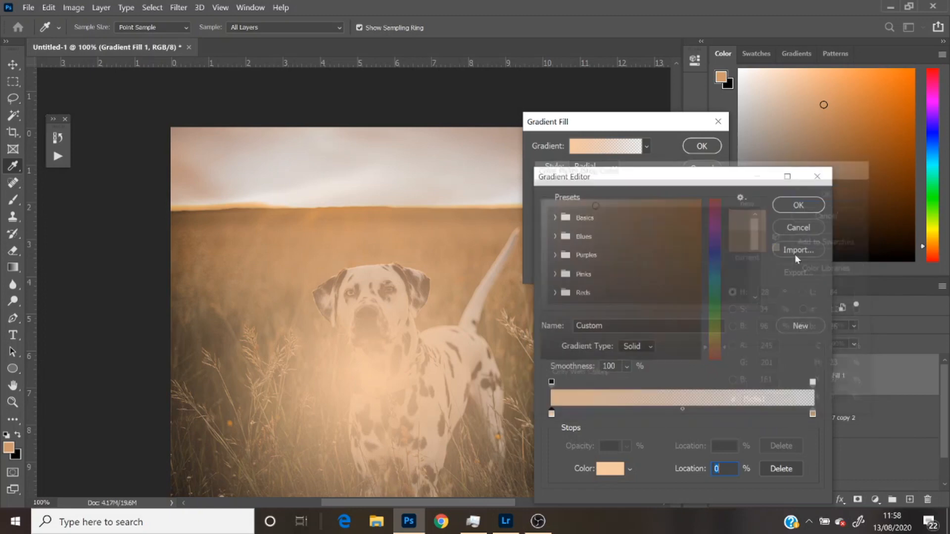
# - Sample the warm field tone just below the horizon for the gradient's end color stop and apply the gradient fill
pyautogui.click(812, 414)
pyautogui.click(445, 182)
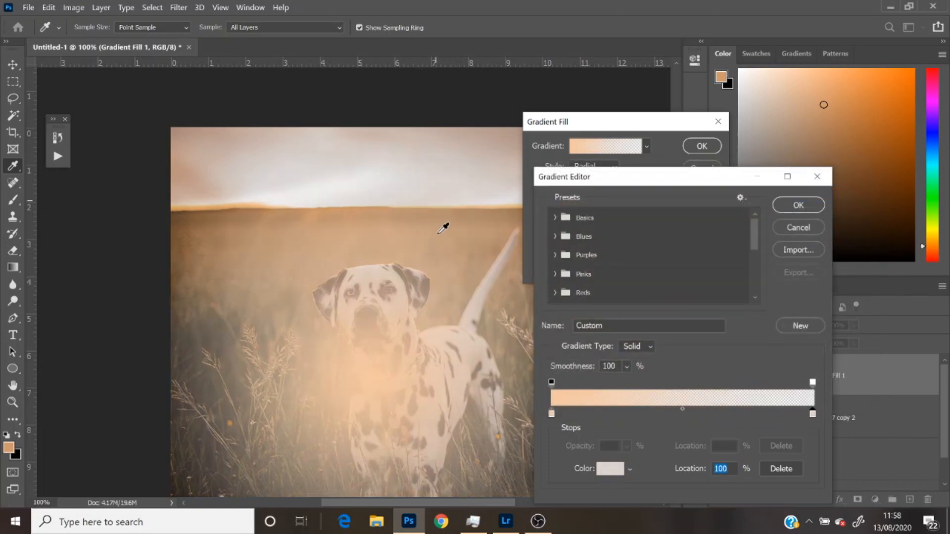
pyautogui.click(443, 228)
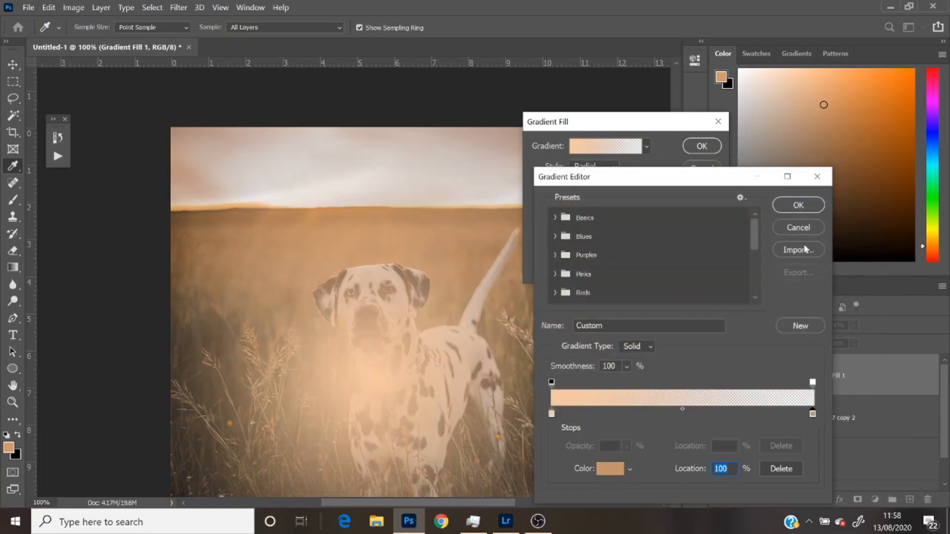
pyautogui.click(798, 204)
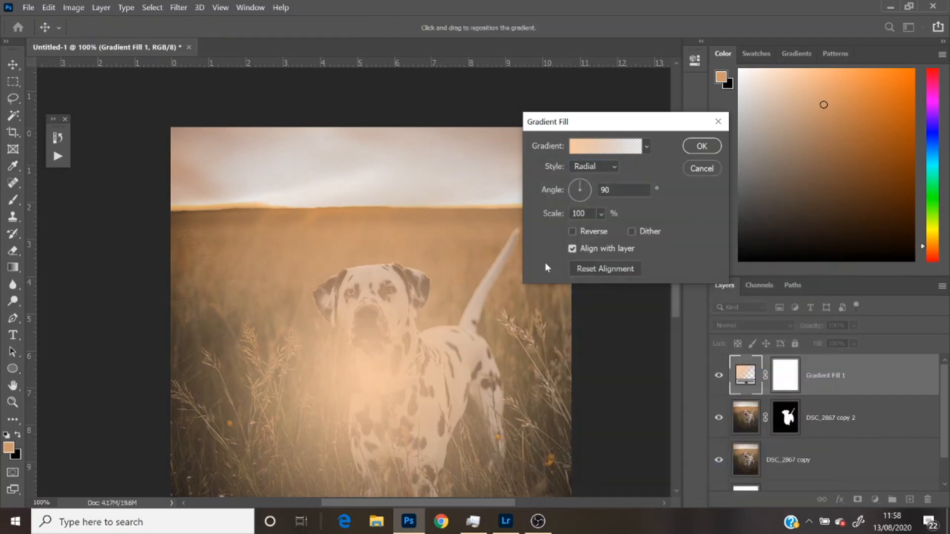
pyautogui.click(701, 146)
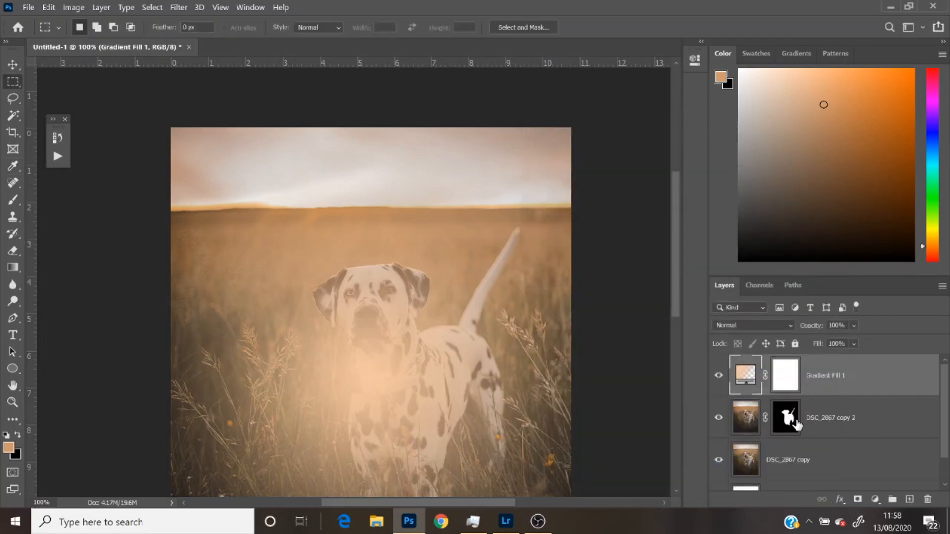
# - Move the dog mask from DSC_2867 copy 2 onto Gradient Fill 1, replacing its mask, and invert it
pyautogui.moveTo(792, 421); pyautogui.dragTo(787, 376)
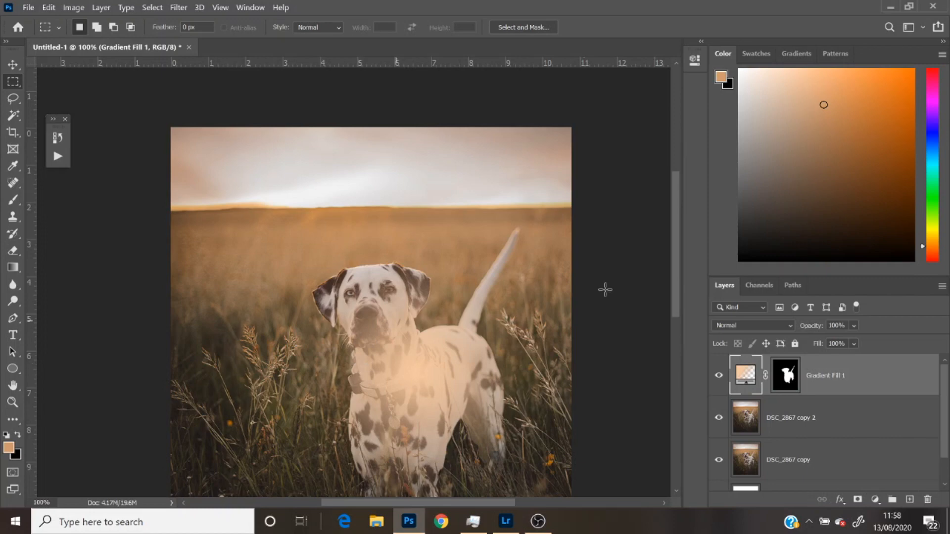
pyautogui.click(786, 383)
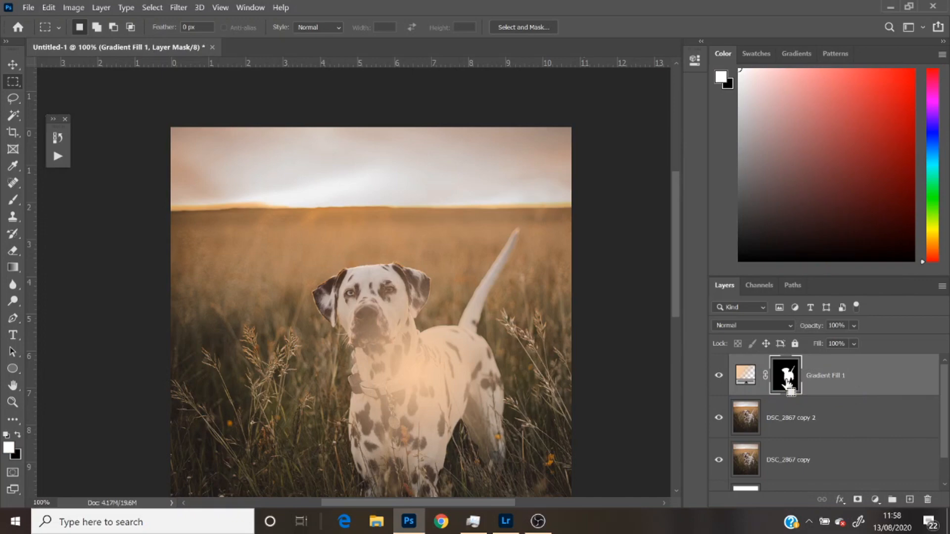
pyautogui.hotkey('ctrl', 'i')
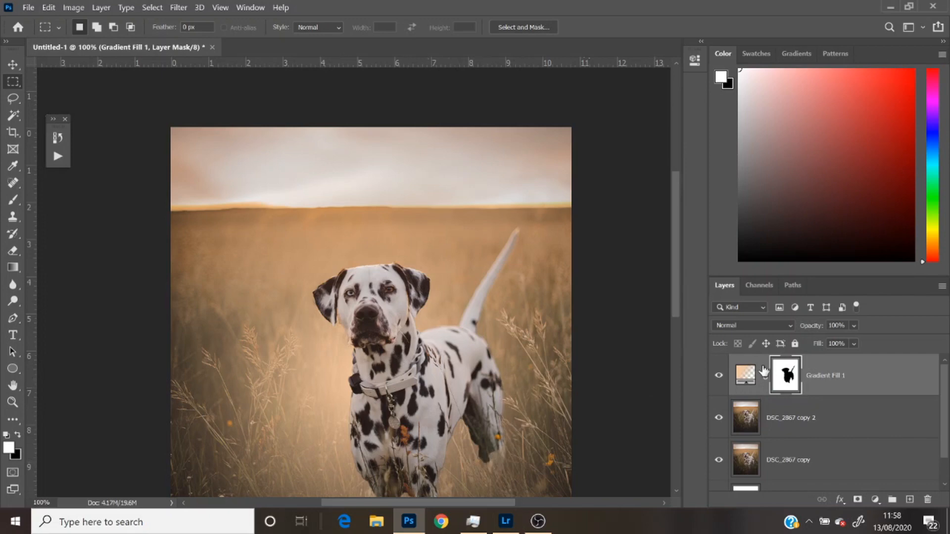
# - Reposition the radial glow of Gradient Fill 1 to the horizon area up and left of the dog's head
pyautogui.doubleClick(745, 376)
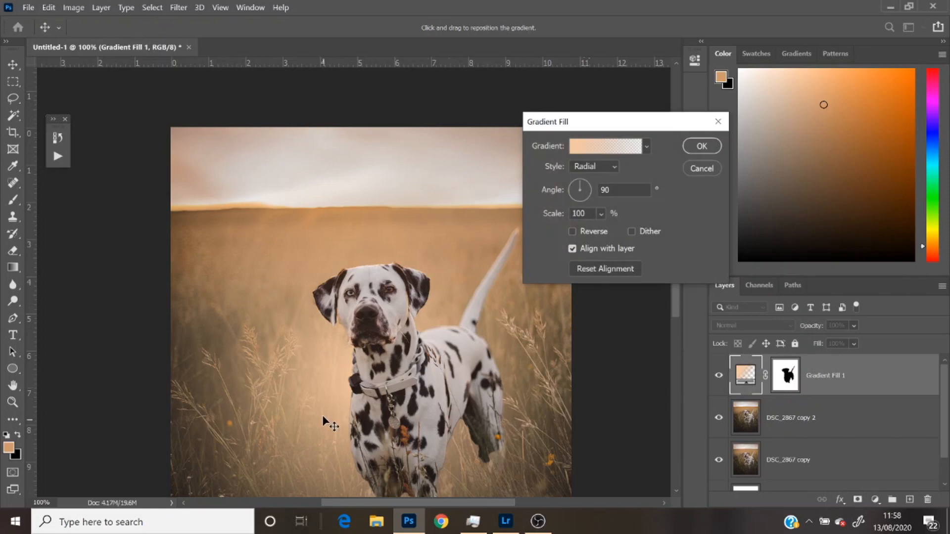
pyautogui.moveTo(320, 371); pyautogui.dragTo(261, 289)
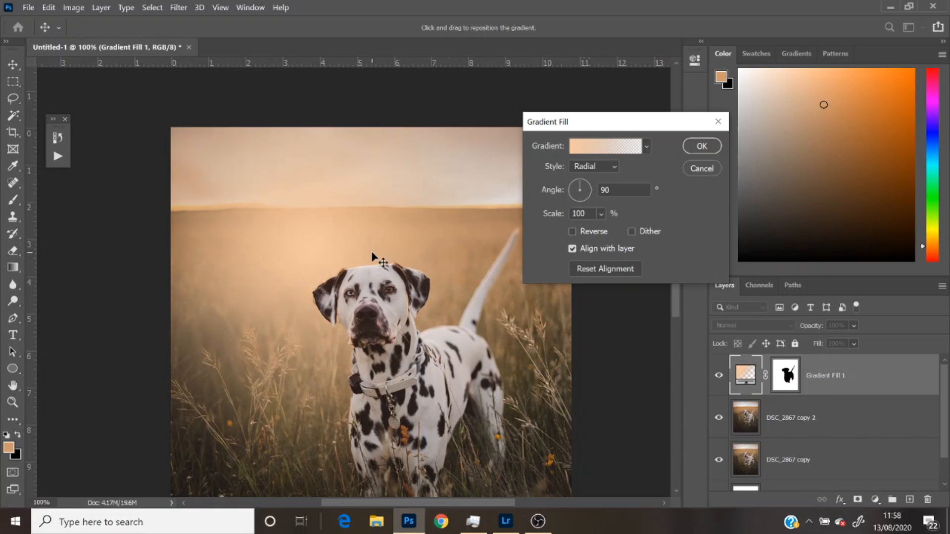
pyautogui.click(701, 146)
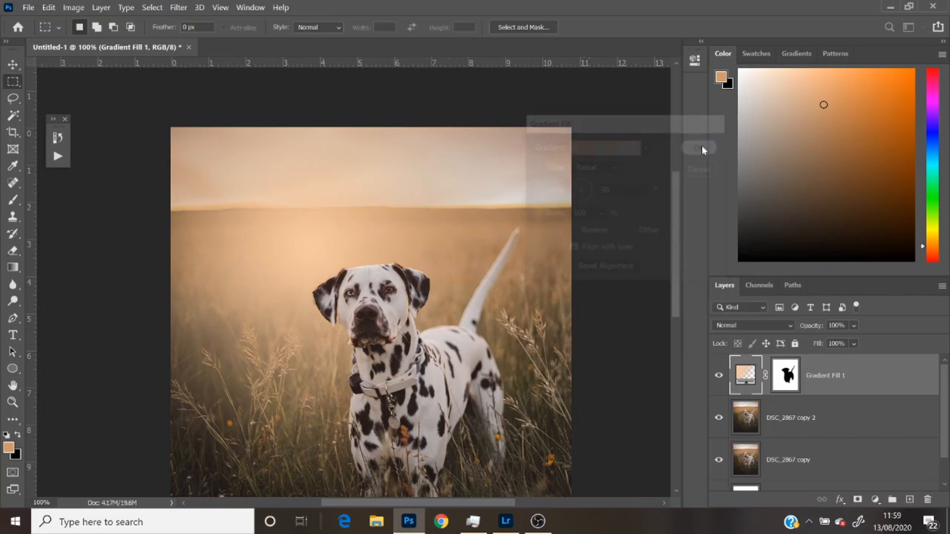
# - Shift the Gradient Fill 1 glow slightly farther up and left, judging it against the whole canvas
pyautogui.click(12, 402)
pyautogui.keyDown('alt'); pyautogui.click(277, 269); pyautogui.keyUp('alt')
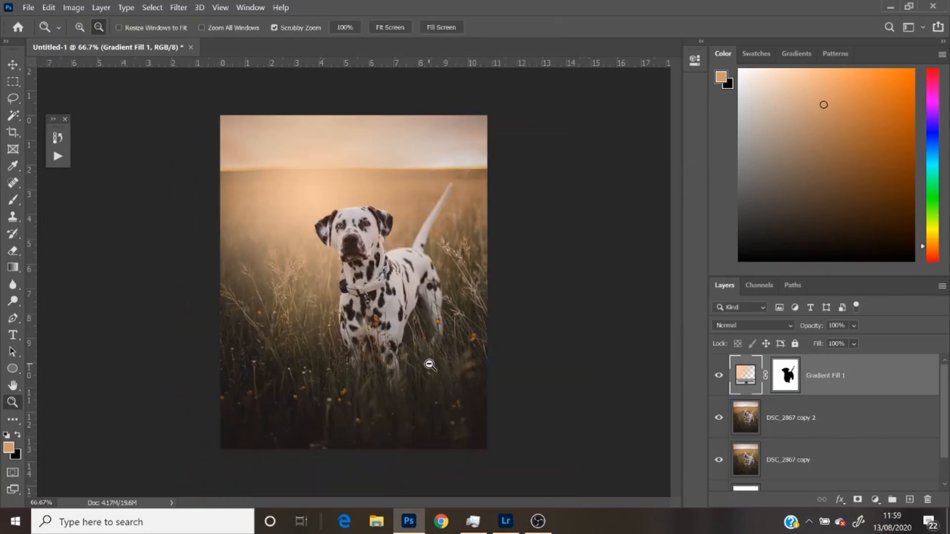
pyautogui.click(12, 65)
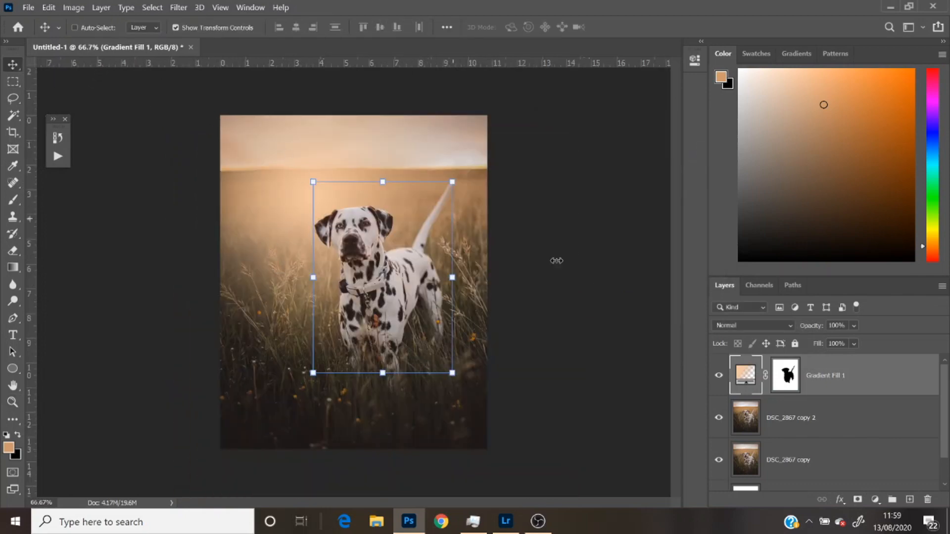
pyautogui.doubleClick(741, 369)
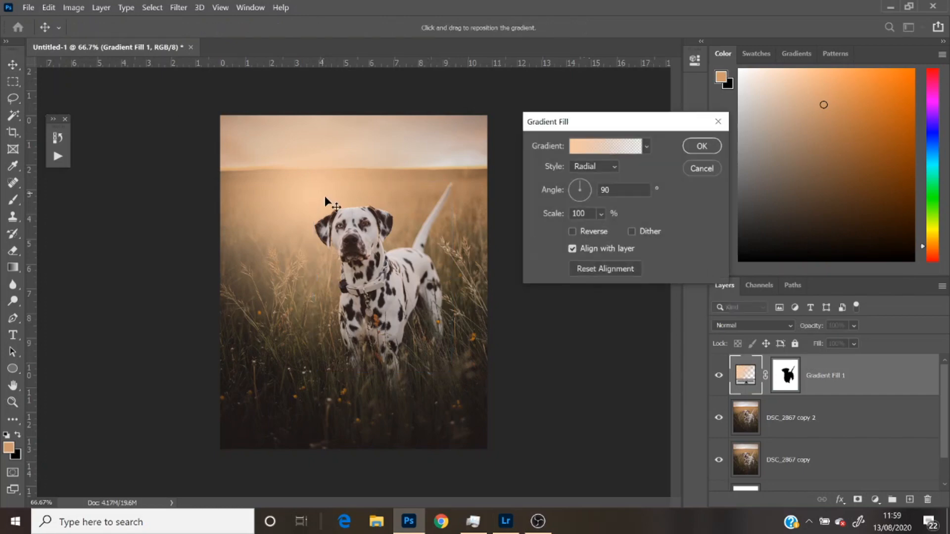
pyautogui.moveTo(325, 197); pyautogui.dragTo(304, 187)
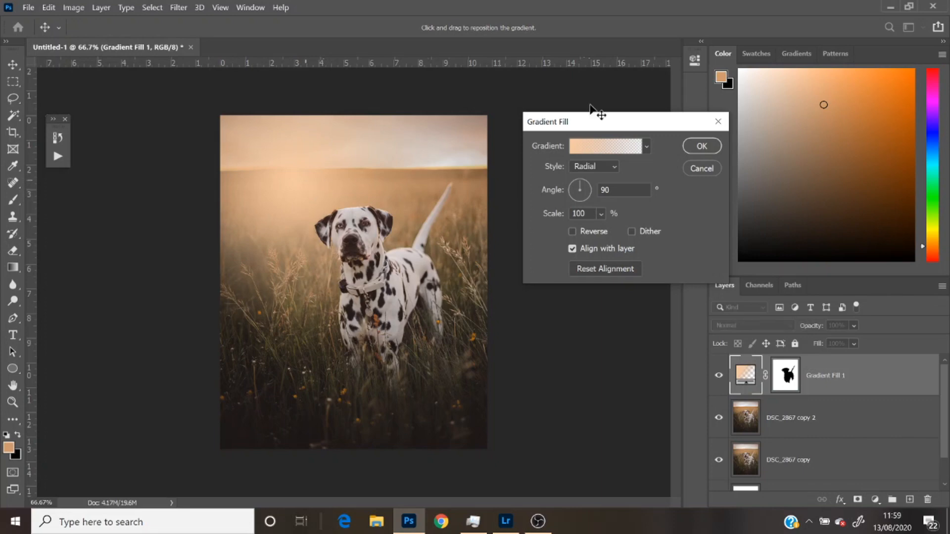
pyautogui.click(701, 146)
# - Duplicate the Gradient Fill 1 layer and move the duplicate's glow to the right, behind the dog's tail
pyautogui.rightClick(865, 377)
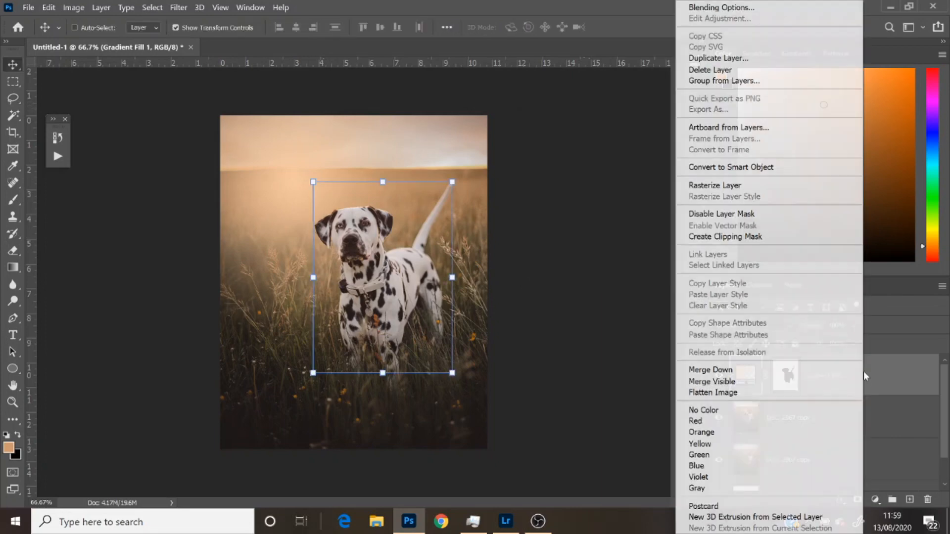
pyautogui.click(727, 58)
pyautogui.press('Return')
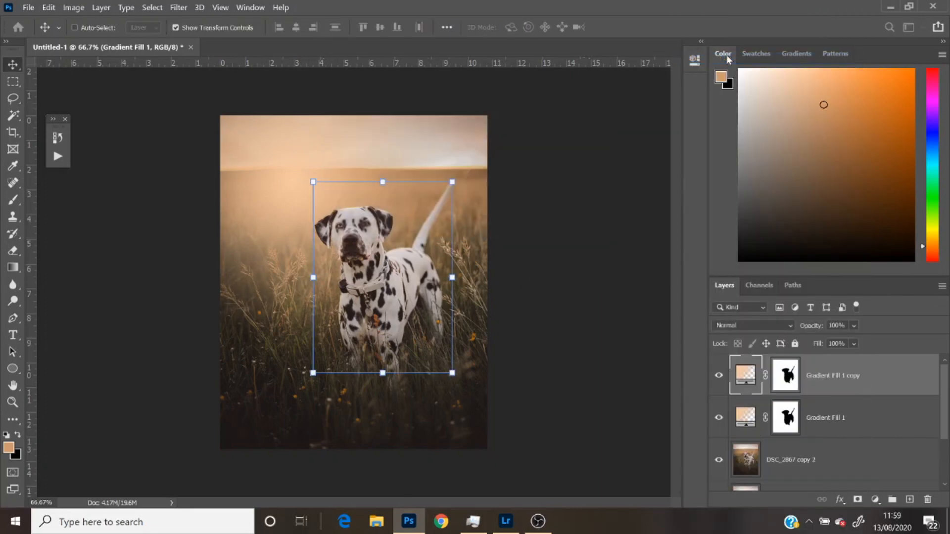
pyautogui.doubleClick(745, 375)
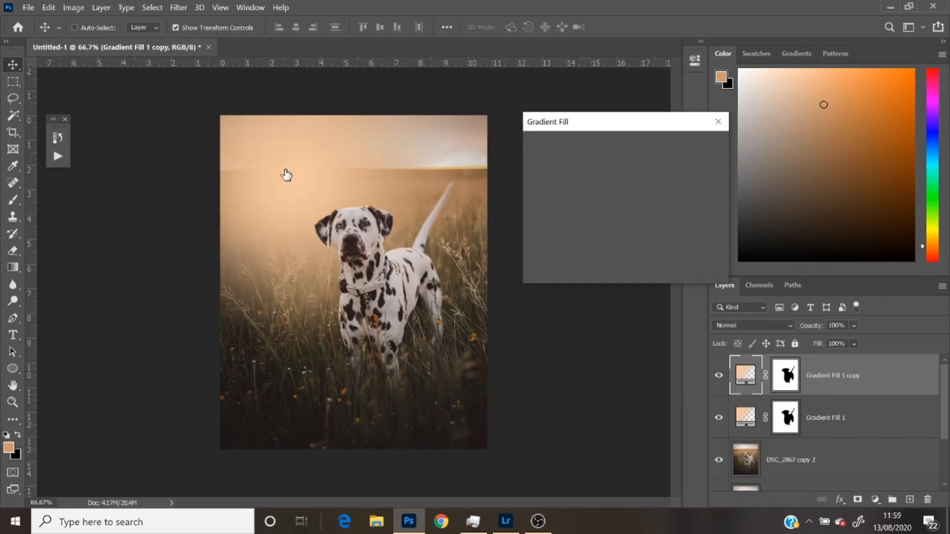
pyautogui.moveTo(278, 184); pyautogui.dragTo(420, 197)
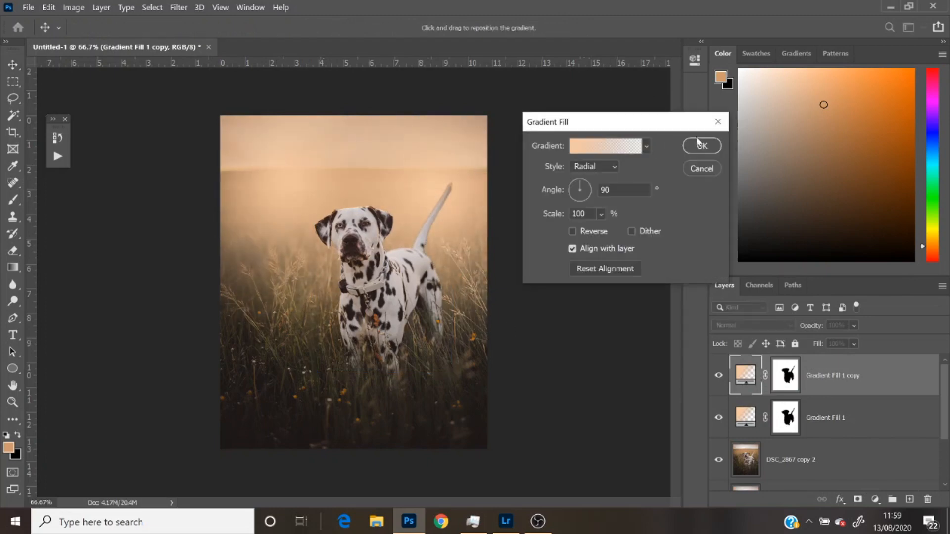
pyautogui.moveTo(444, 189); pyautogui.dragTo(445, 189)
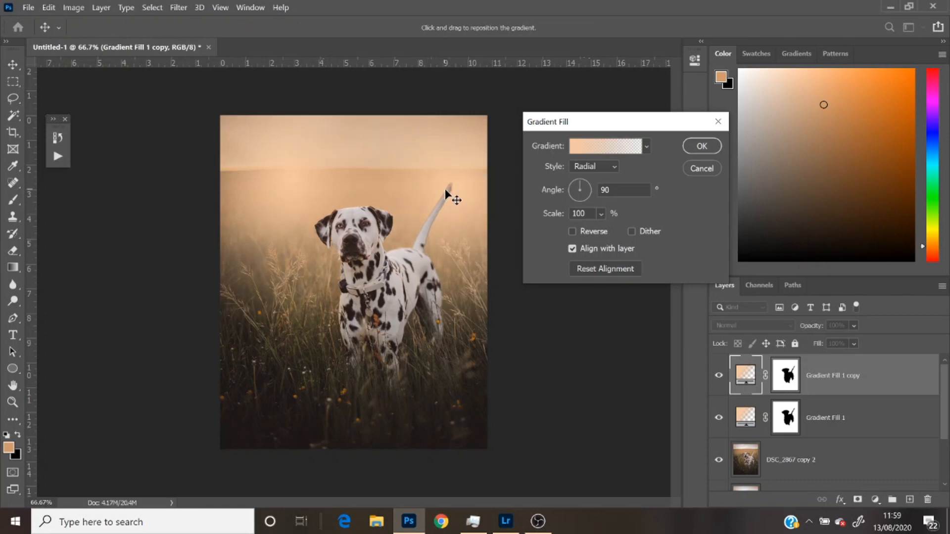
pyautogui.click(690, 149)
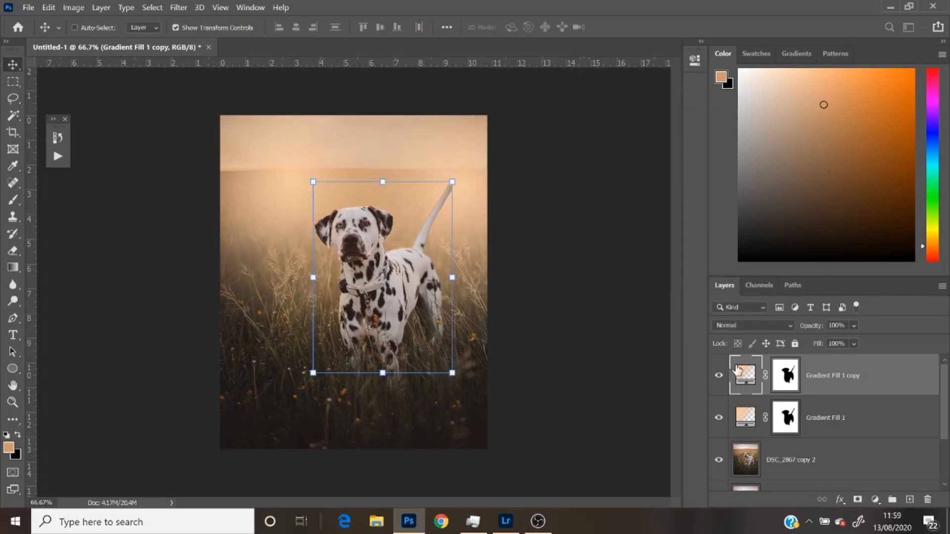
# - Lower the opacity of Gradient Fill 1 copy to 52% and of Gradient Fill 1 to 62%
pyautogui.moveTo(853, 325)
pyautogui.mouseDown()
pyautogui.moveTo(846, 340)
pyautogui.moveTo(855, 343)
pyautogui.mouseUp()
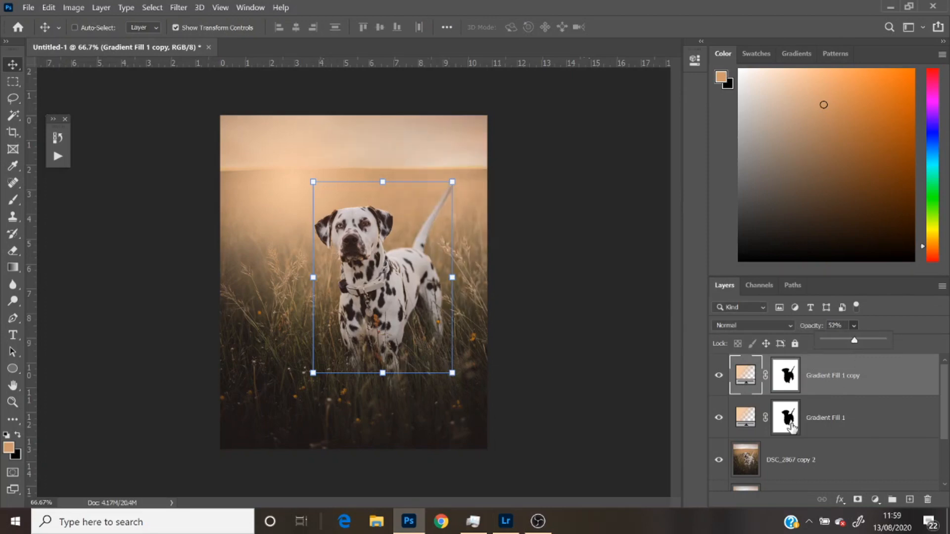
pyautogui.click(821, 419)
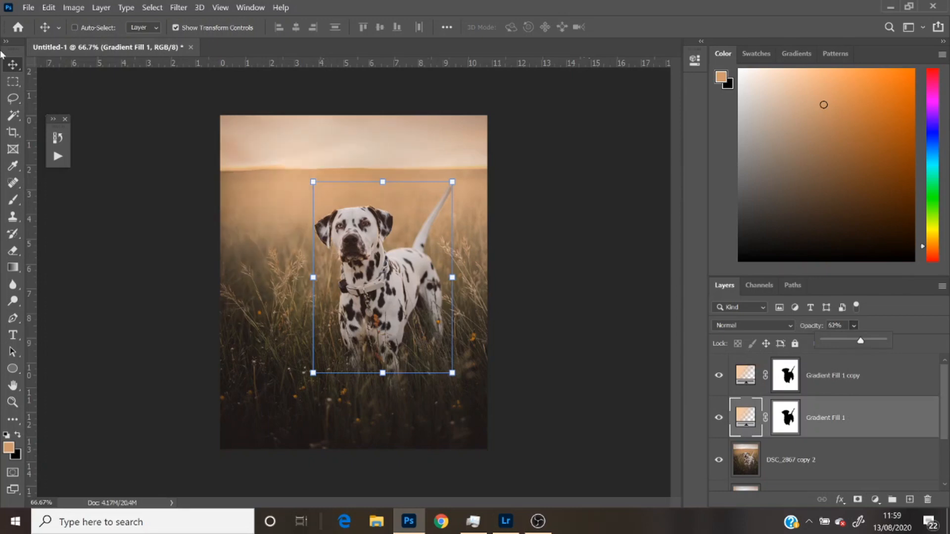
pyautogui.click(13, 80)
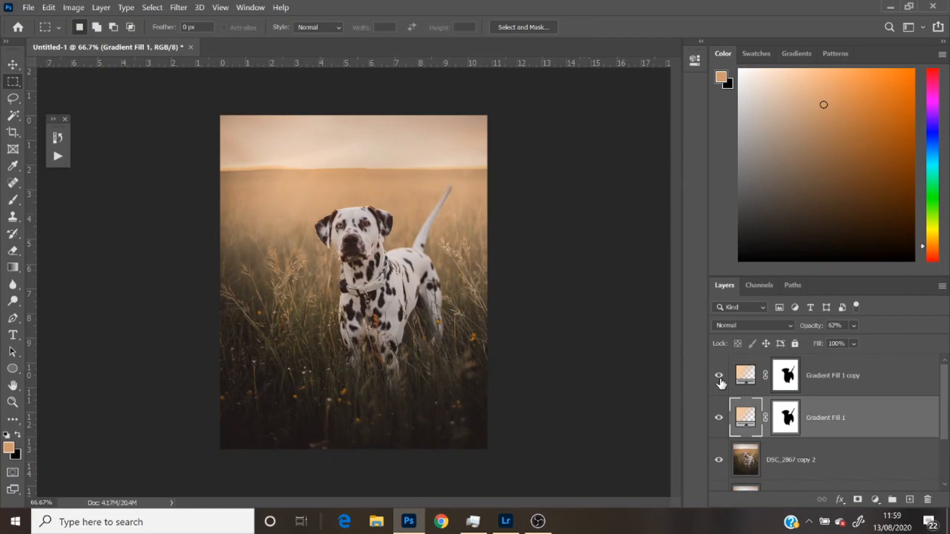
# - Hide and show both gradient fill layers to compare the glow effect, and select the Gradient Fill 1 copy layer
pyautogui.moveTo(718, 376); pyautogui.dragTo(721, 418)
pyautogui.click(719, 418)
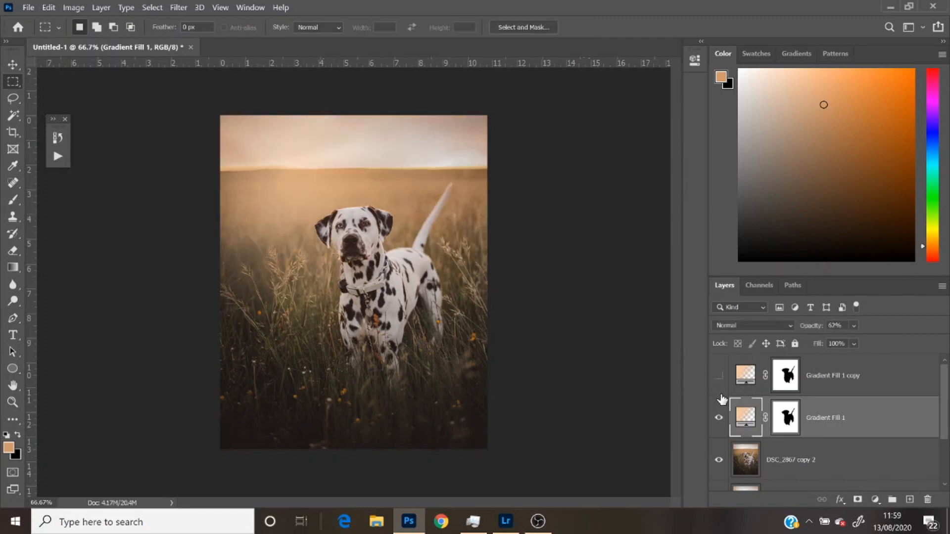
pyautogui.click(719, 376)
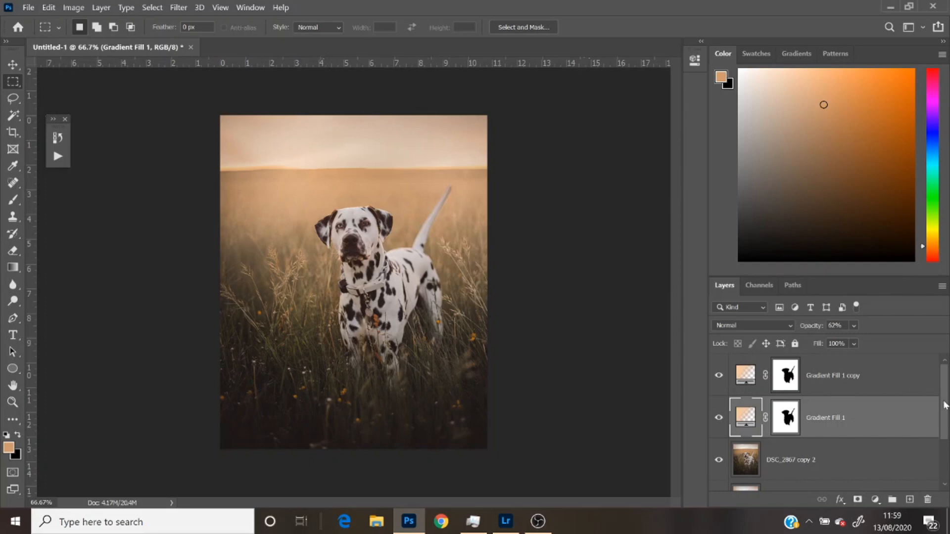
pyautogui.click(905, 385)
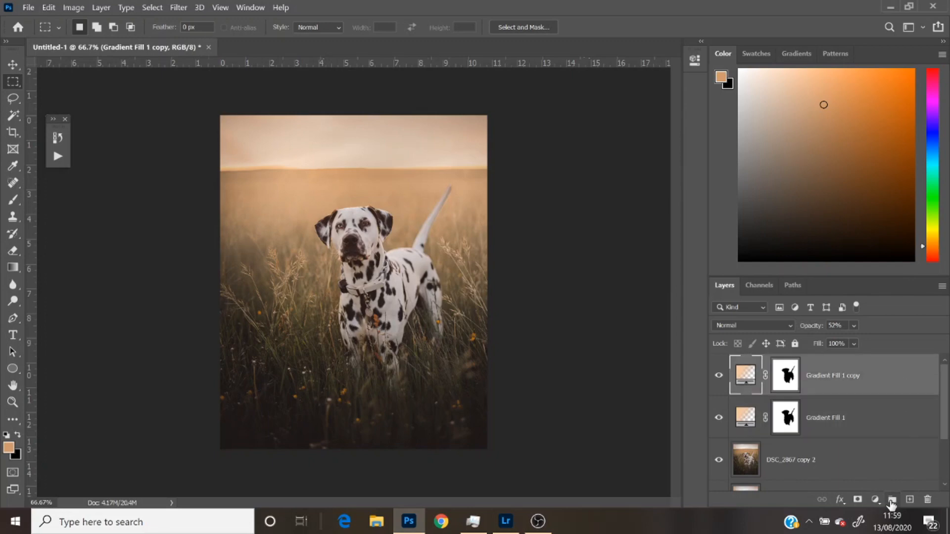
# - Create a layer group, place both Gradient Fill 1 layers inside it, and collapse the group
pyautogui.click(891, 500)
pyautogui.click(877, 448)
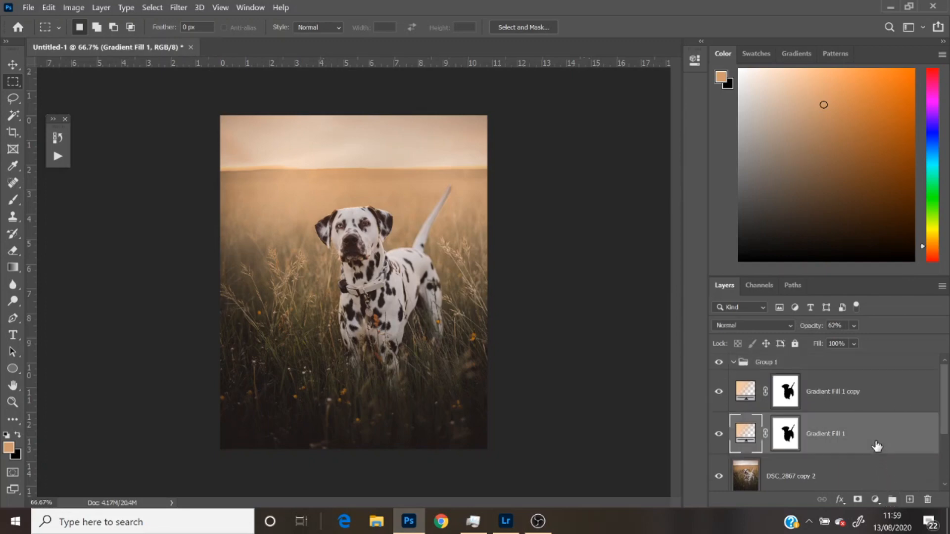
pyautogui.keyDown('shift'); pyautogui.click(841, 402); pyautogui.keyUp('shift')
pyautogui.moveTo(831, 400); pyautogui.dragTo(786, 365)
pyautogui.click(733, 362)
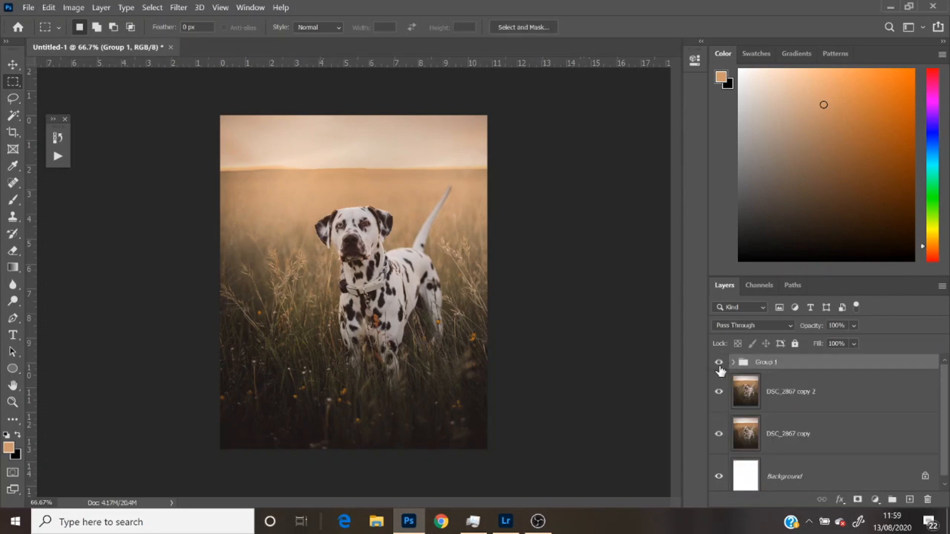
# - Hide and show Group 1 to compare the combined glow, and dismiss the two calendar reminders
pyautogui.click(721, 366)
pyautogui.click(720, 366)
pyautogui.click(720, 366)
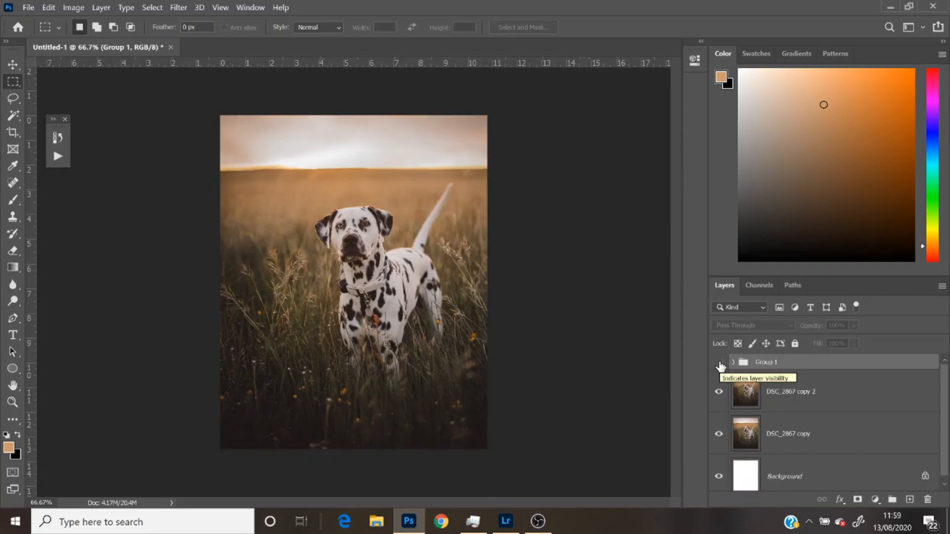
pyautogui.click(720, 366)
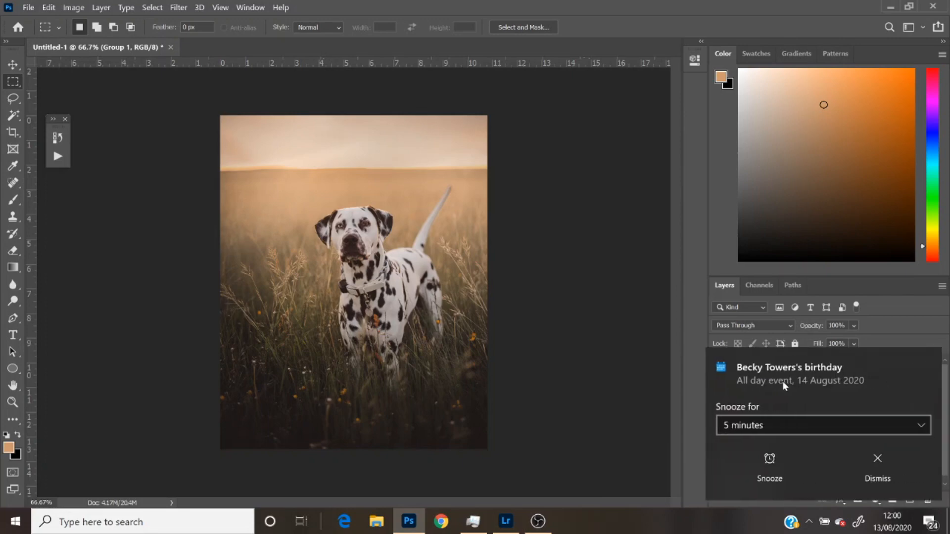
pyautogui.click(889, 473)
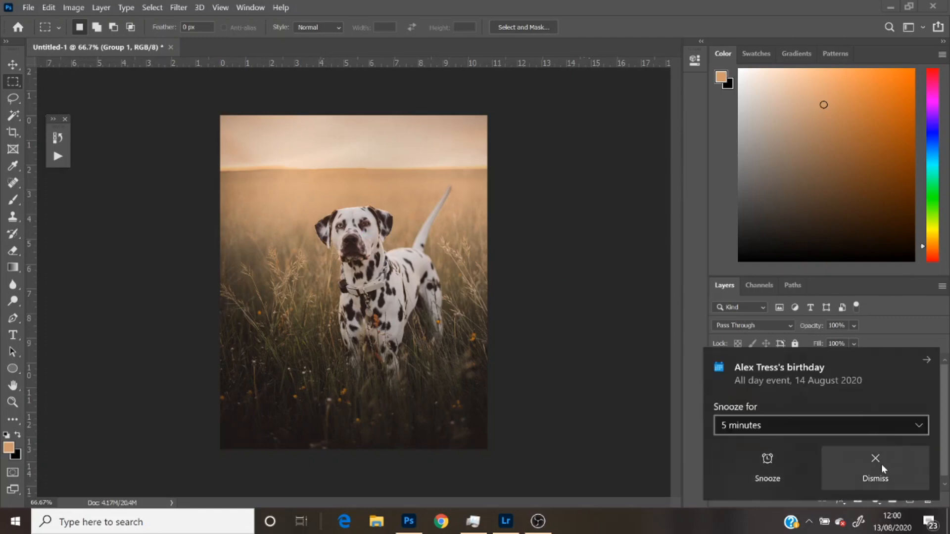
pyautogui.click(880, 467)
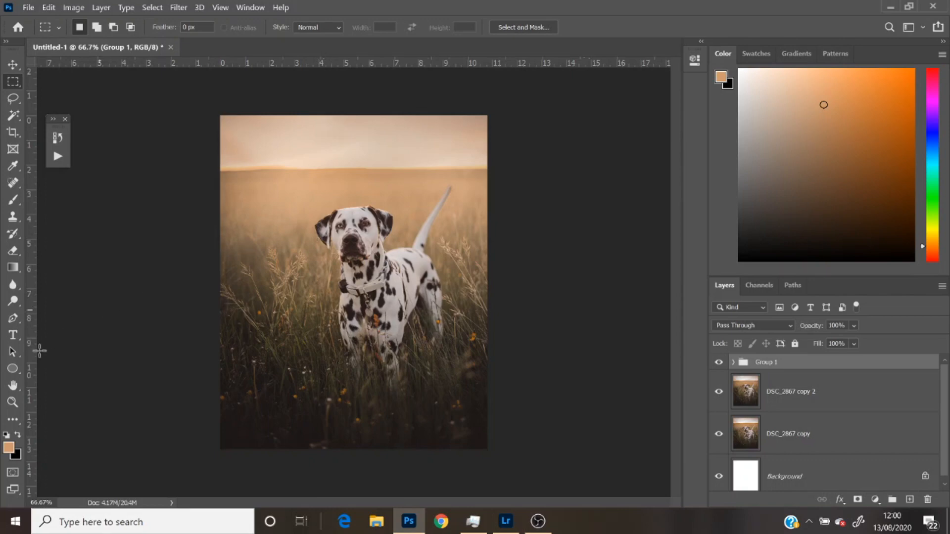
# - Select the DSC_2867 copy 2 layer and lighten the dog's eyes using the Dodge tool with Midtones range and 17% exposure
pyautogui.click(14, 400)
pyautogui.keyDown('alt'); pyautogui.click(341, 253); pyautogui.keyUp('alt')
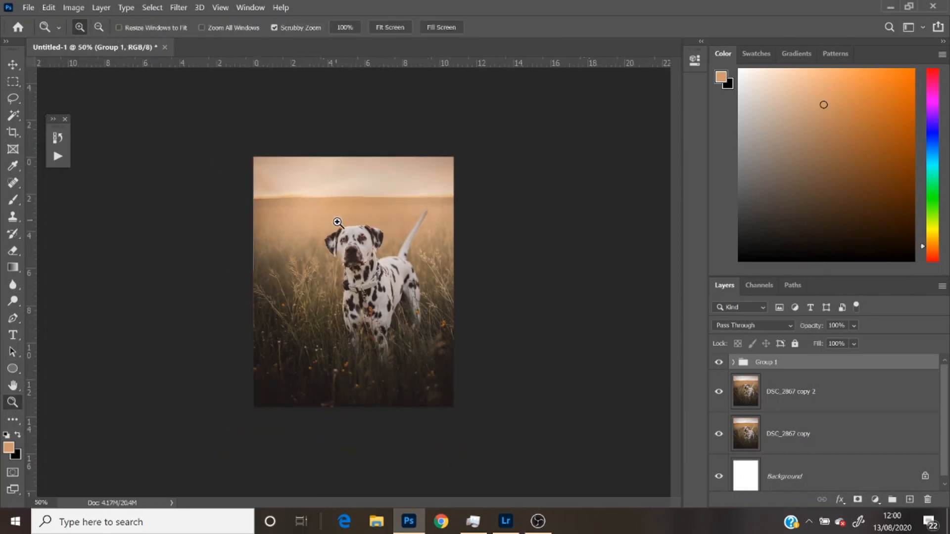
pyautogui.moveTo(339, 221); pyautogui.dragTo(393, 238)
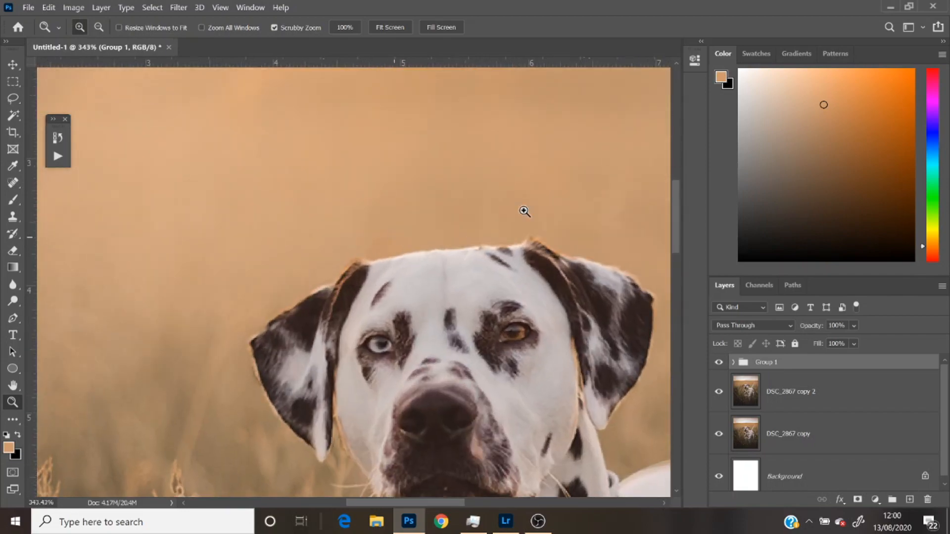
pyautogui.moveTo(521, 210); pyautogui.dragTo(371, 262)
pyautogui.click(391, 28)
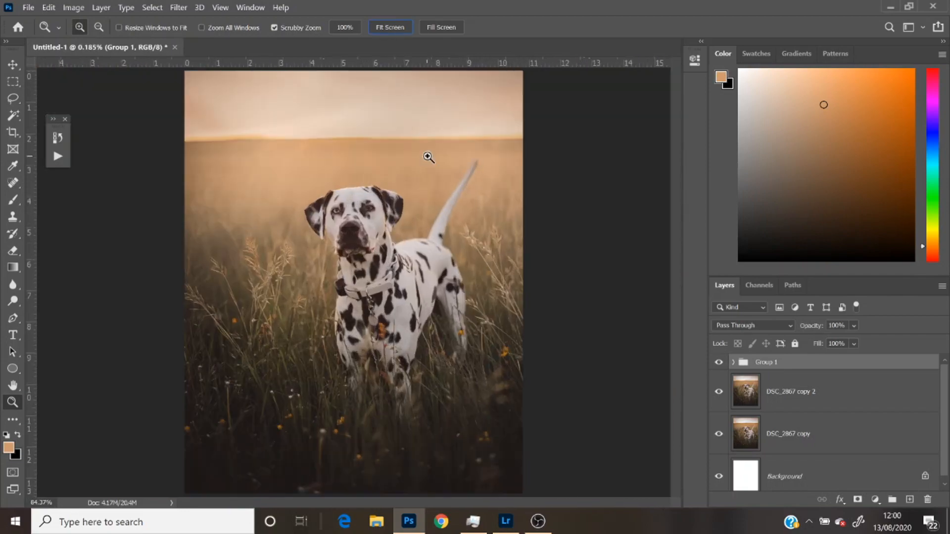
pyautogui.moveTo(403, 208); pyautogui.dragTo(444, 263)
pyautogui.click(741, 405)
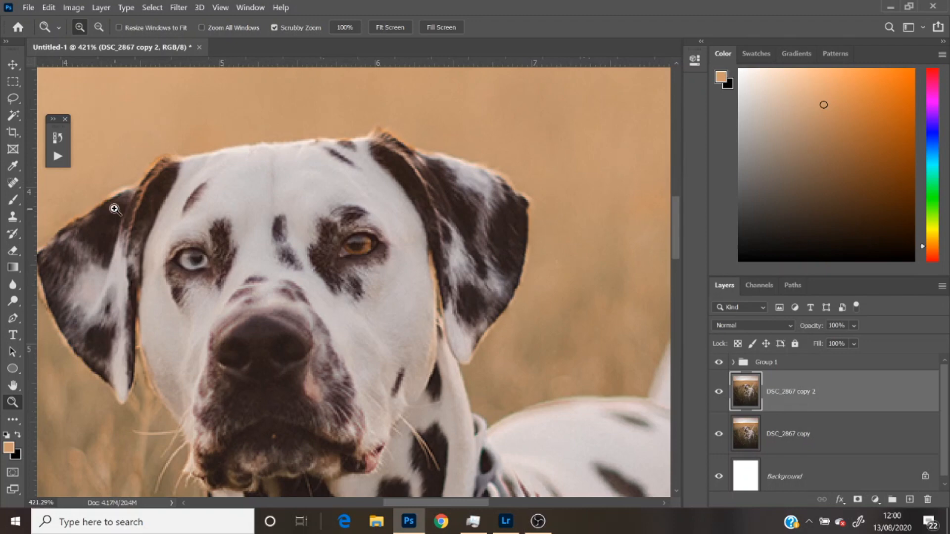
pyautogui.click(13, 301)
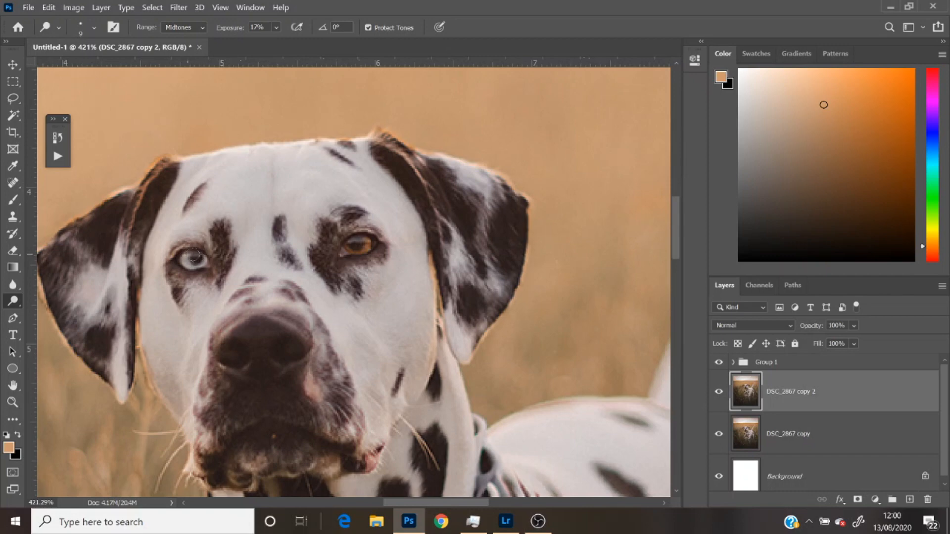
pyautogui.moveTo(199, 257); pyautogui.dragTo(192, 257)
# - Draw one freehand Lasso selection enclosing both of the dog's eyes on the DSC_2867 copy 2 layer
pyautogui.click(18, 402)
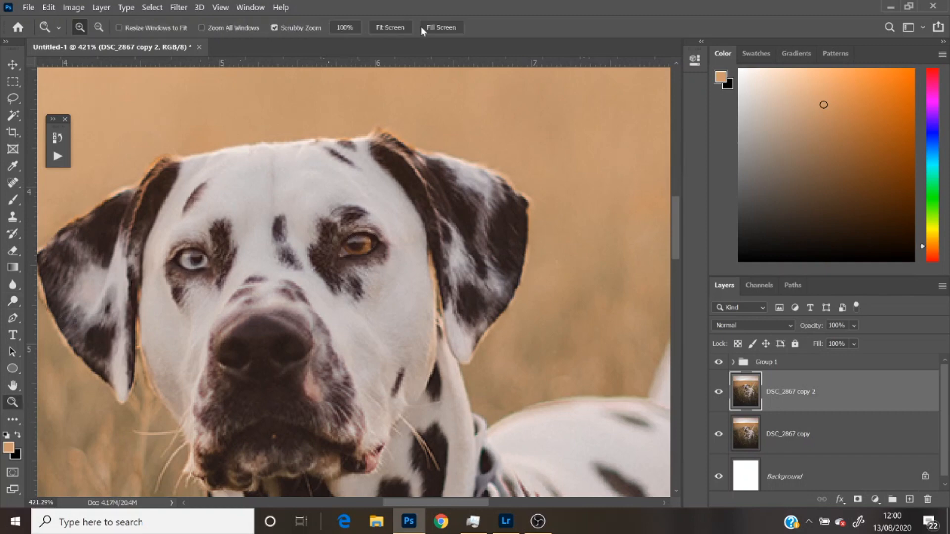
pyautogui.click(382, 26)
pyautogui.click(355, 209)
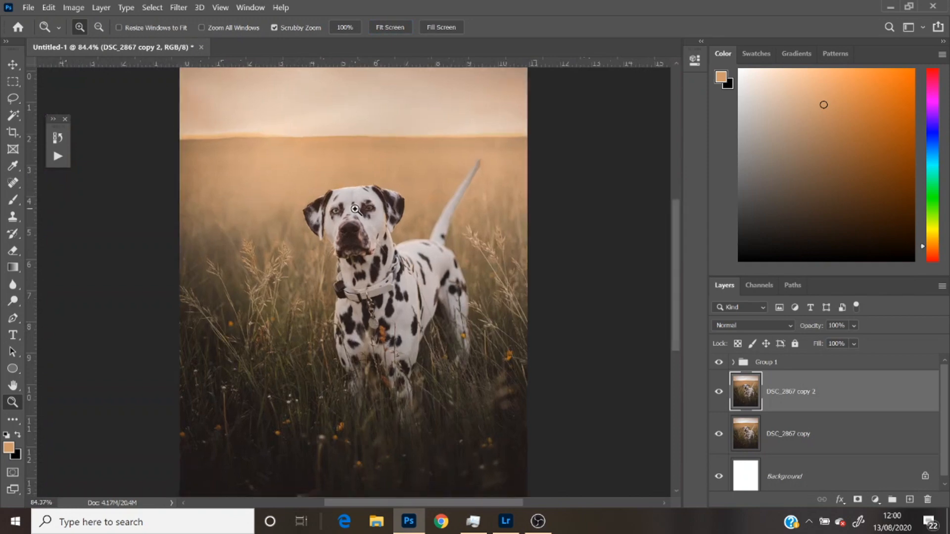
pyautogui.click(356, 186)
pyautogui.click(335, 192)
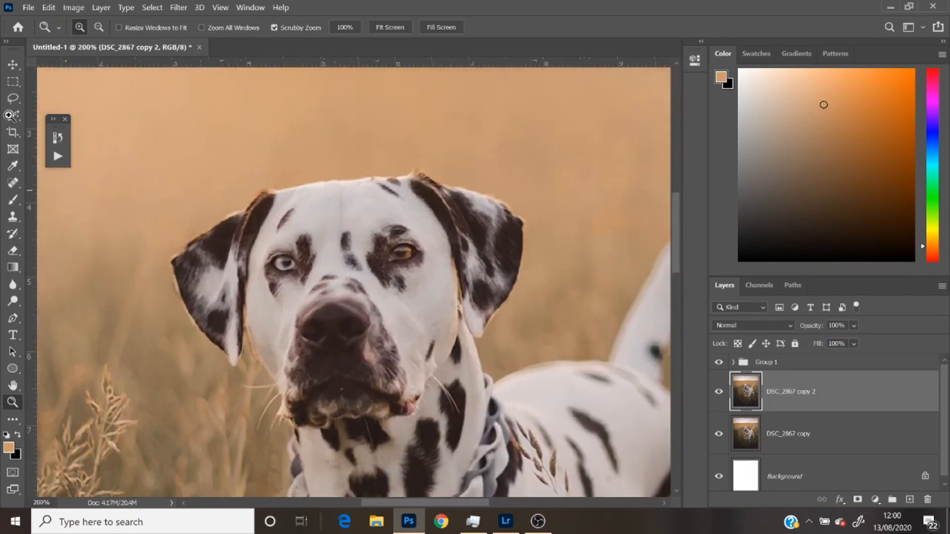
pyautogui.click(13, 98)
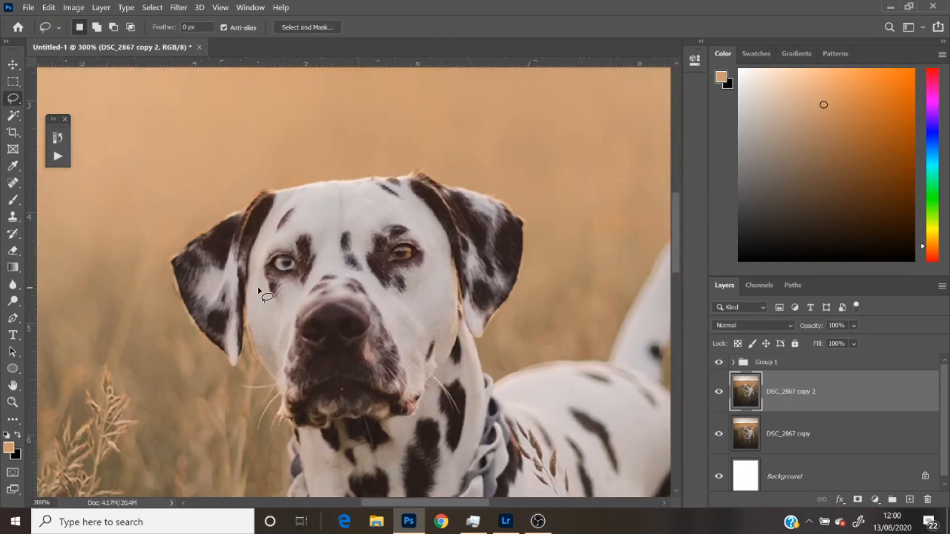
pyautogui.click(15, 102)
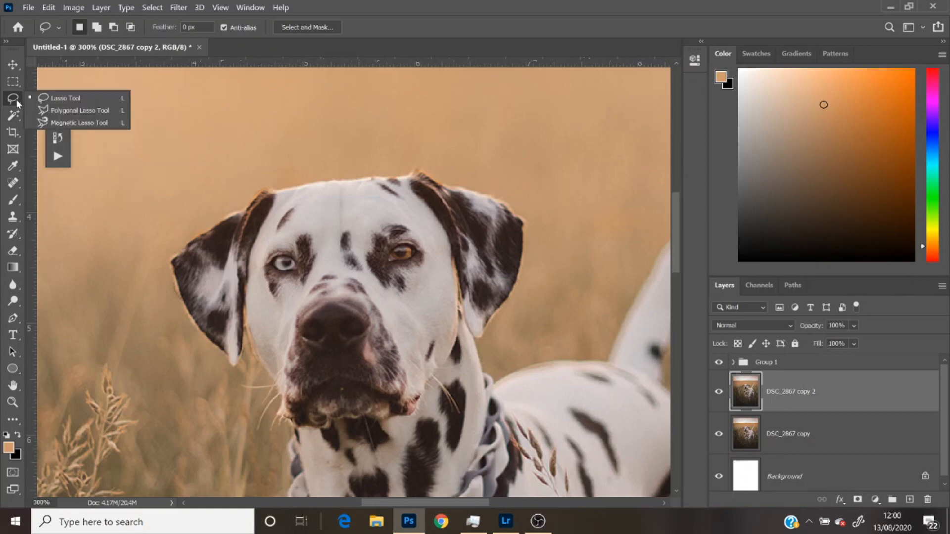
pyautogui.click(63, 98)
pyautogui.moveTo(295, 282)
pyautogui.mouseDown()
pyautogui.moveTo(261, 263)
pyautogui.moveTo(267, 247)
pyautogui.moveTo(332, 267)
pyautogui.moveTo(365, 261)
pyautogui.moveTo(395, 241)
pyautogui.moveTo(426, 245)
pyautogui.moveTo(408, 266)
pyautogui.moveTo(297, 282)
pyautogui.mouseUp()
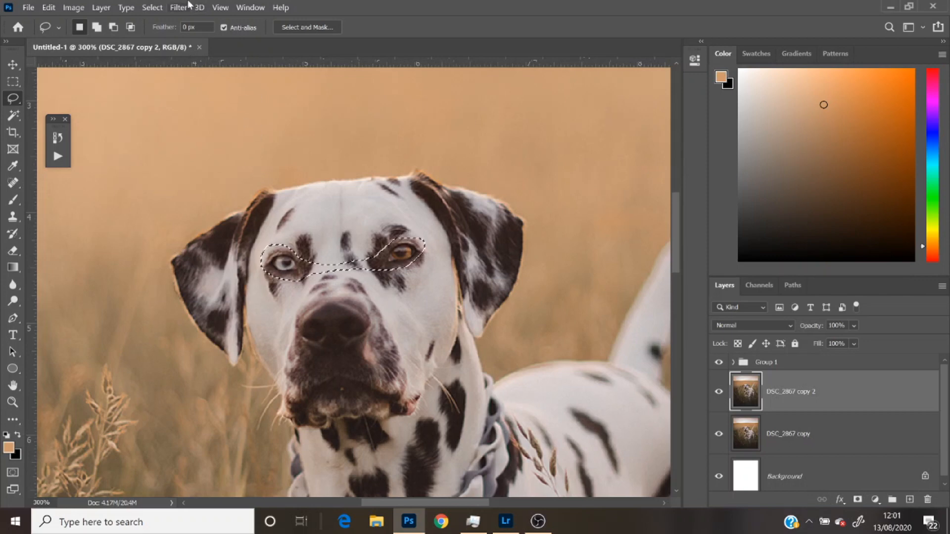
# - Apply Smart Sharpen to the selected eyes with the amount set to 52%, and clear the selection
pyautogui.click(156, 10)
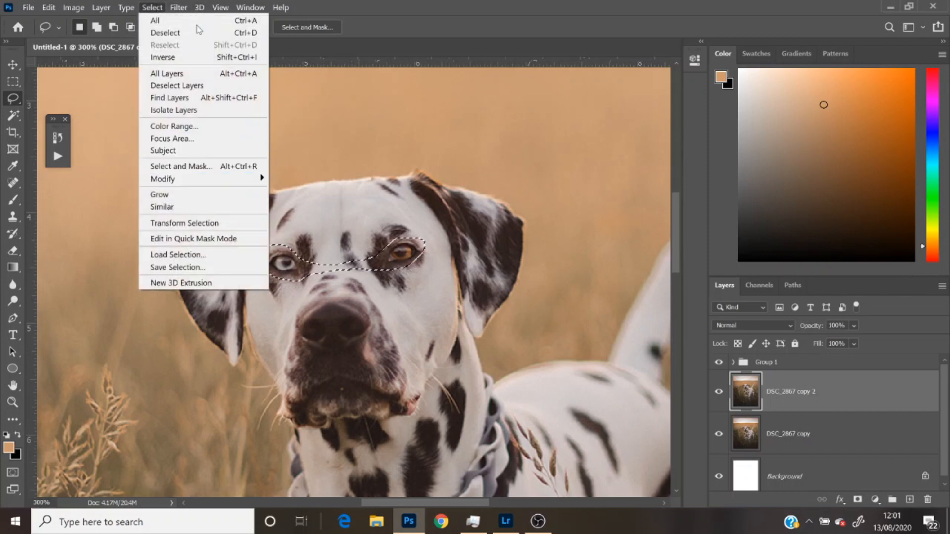
pyautogui.click(176, 7)
pyautogui.moveTo(206, 241)
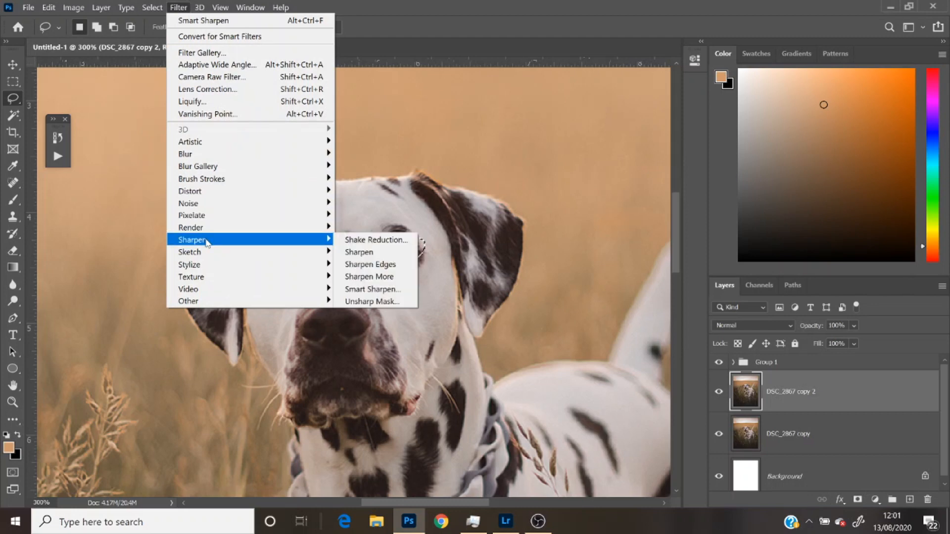
pyautogui.click(369, 289)
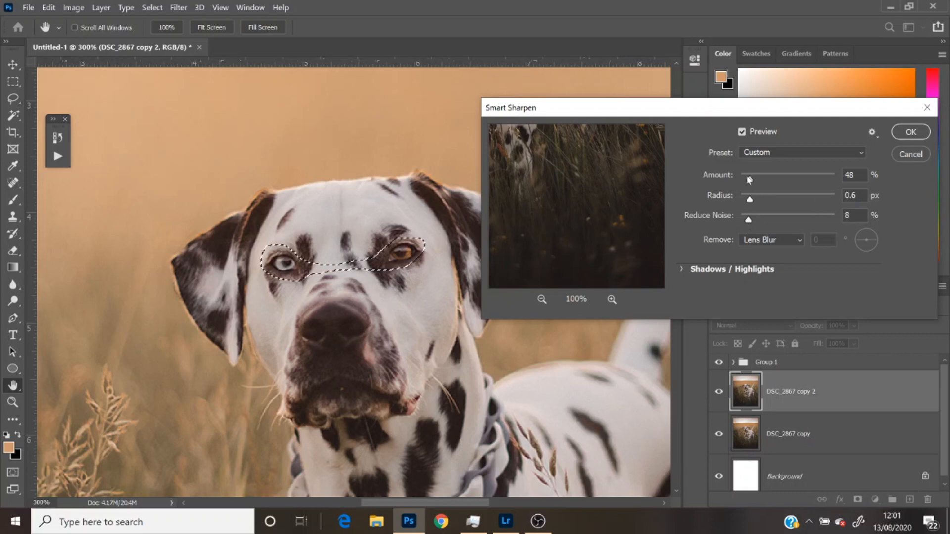
pyautogui.moveTo(749, 179); pyautogui.dragTo(758, 180)
pyautogui.moveTo(823, 181); pyautogui.dragTo(803, 184)
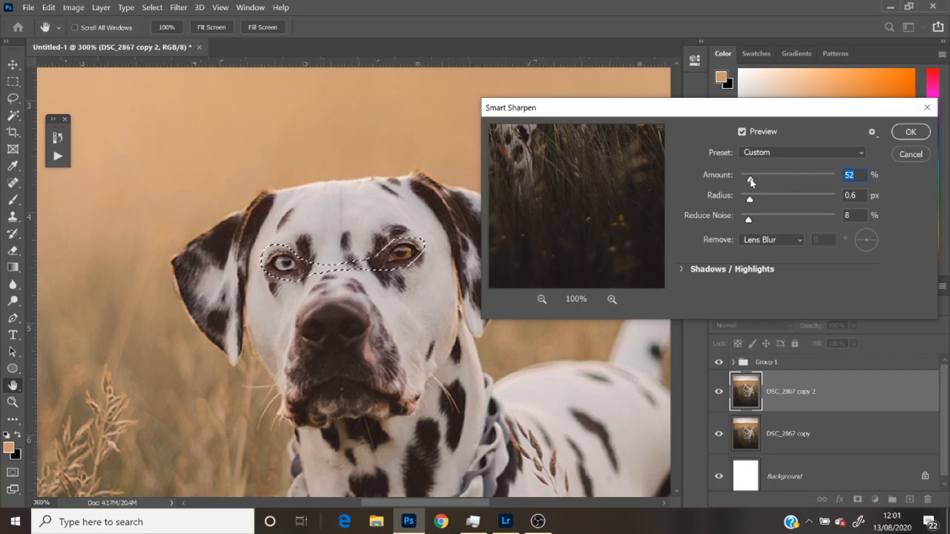
pyautogui.click(910, 132)
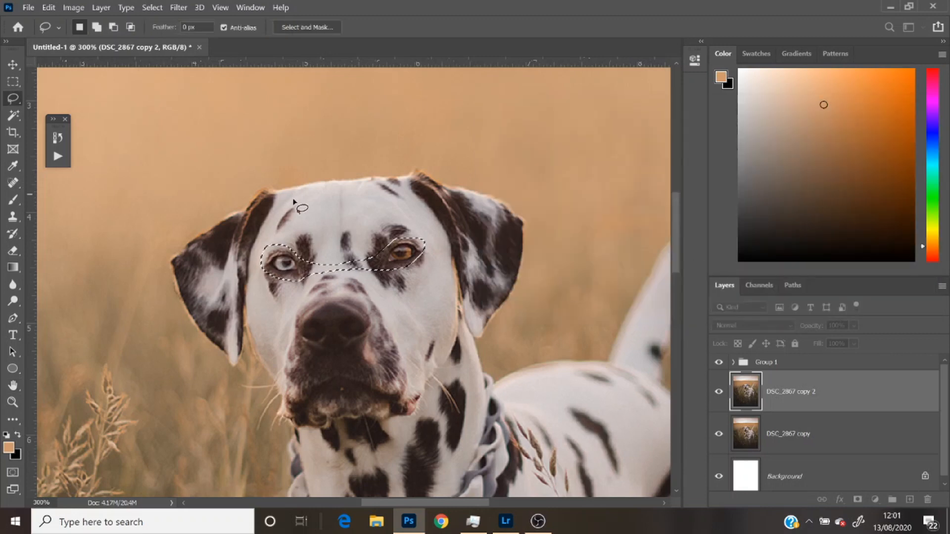
pyautogui.click(13, 81)
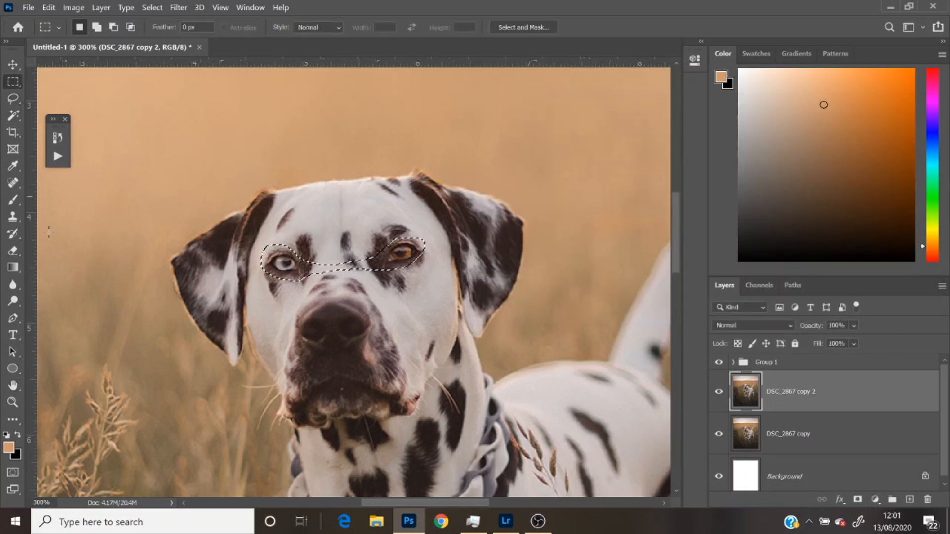
pyautogui.click(105, 288)
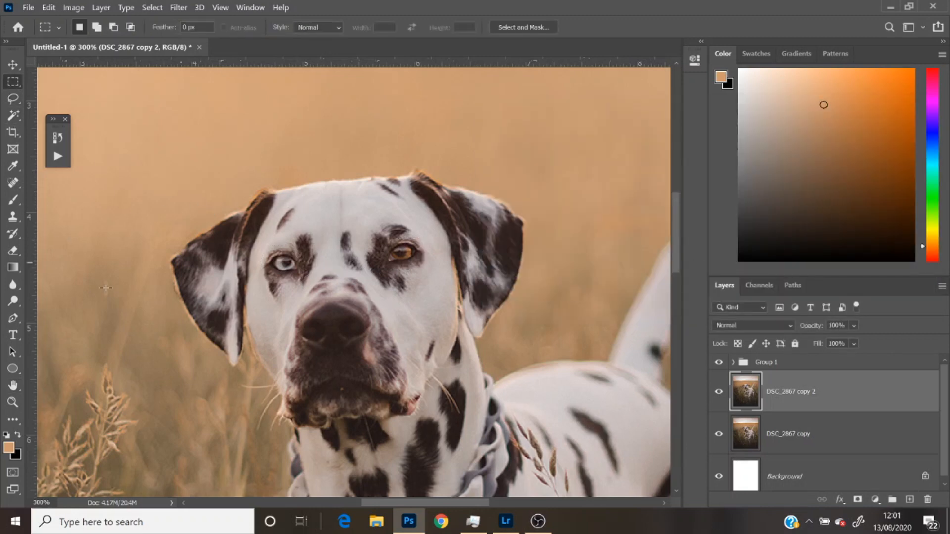
# - Lighten the sharpened eyes further using the Dodge tool with Midtones range and 17% exposure
pyautogui.click(14, 403)
pyautogui.click(391, 28)
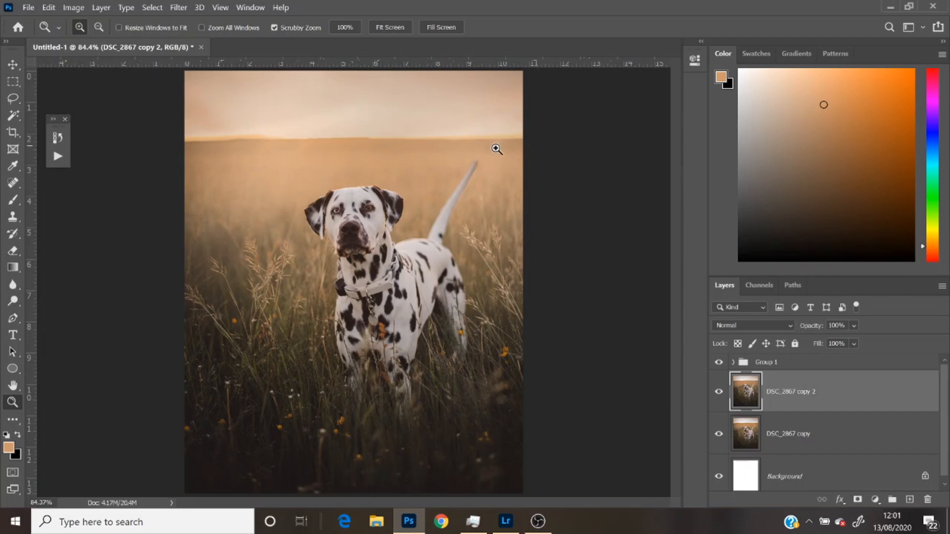
pyautogui.moveTo(368, 201); pyautogui.dragTo(368, 201)
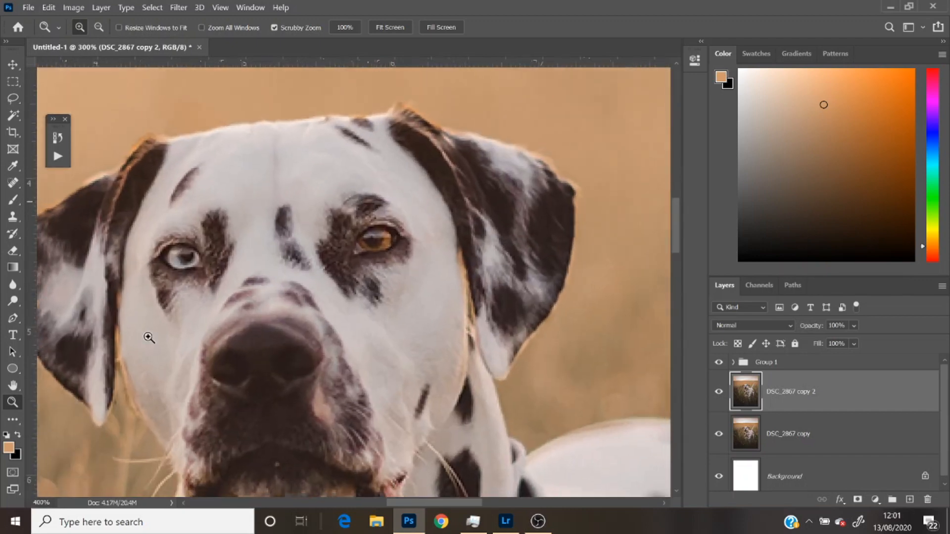
pyautogui.click(13, 300)
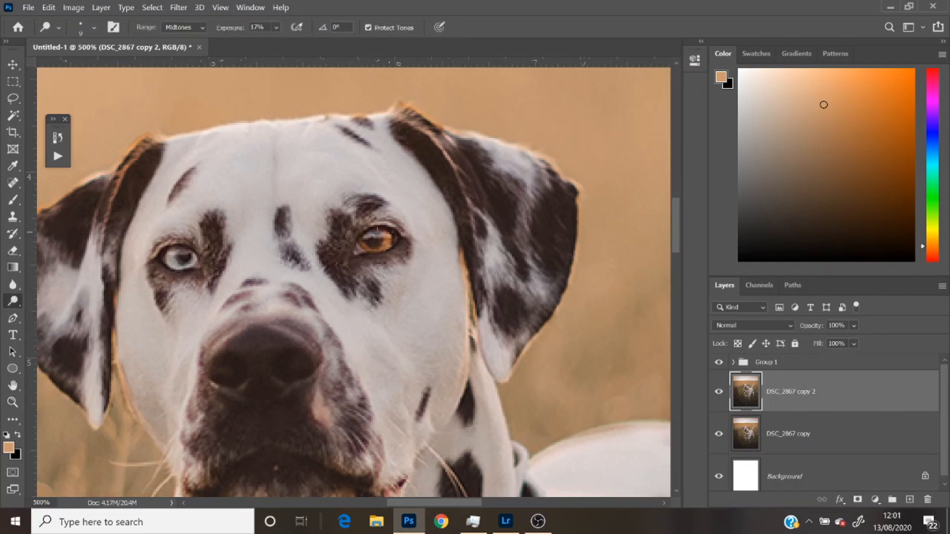
pyautogui.click(13, 402)
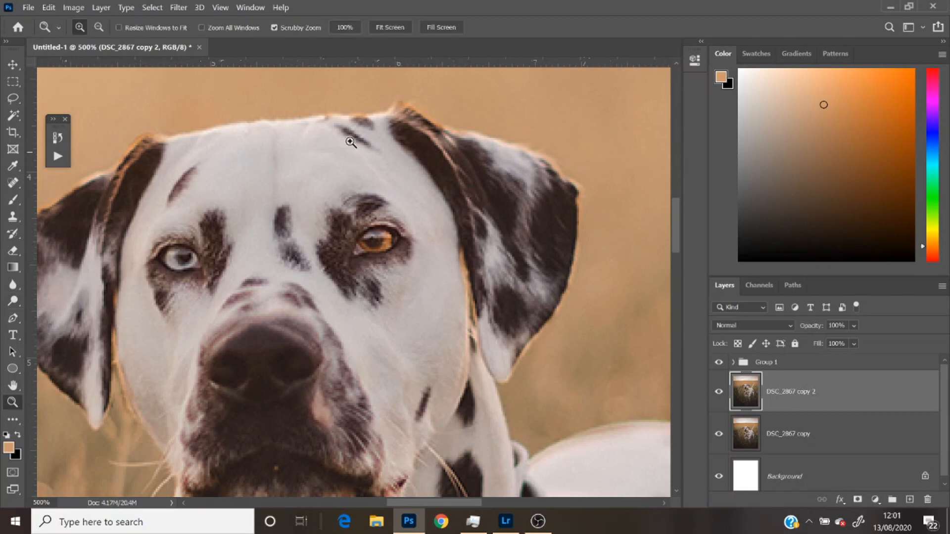
# - Examine the retouched eyes up close and against the whole canvas
pyautogui.click(393, 28)
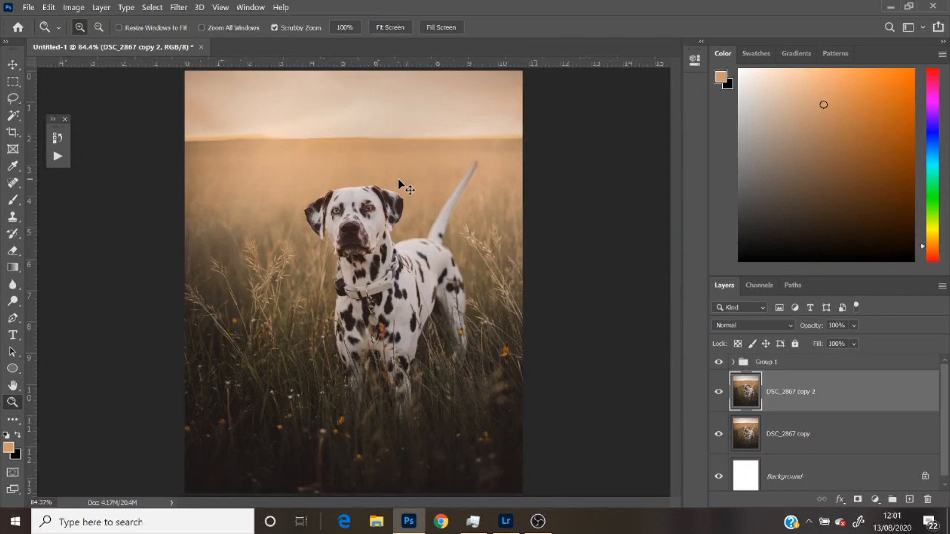
pyautogui.click(364, 209)
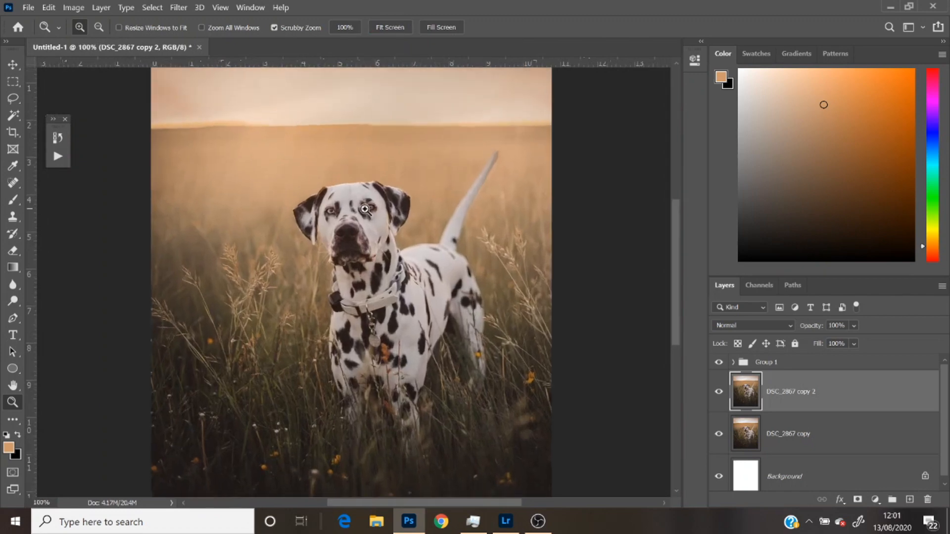
pyautogui.click(365, 208)
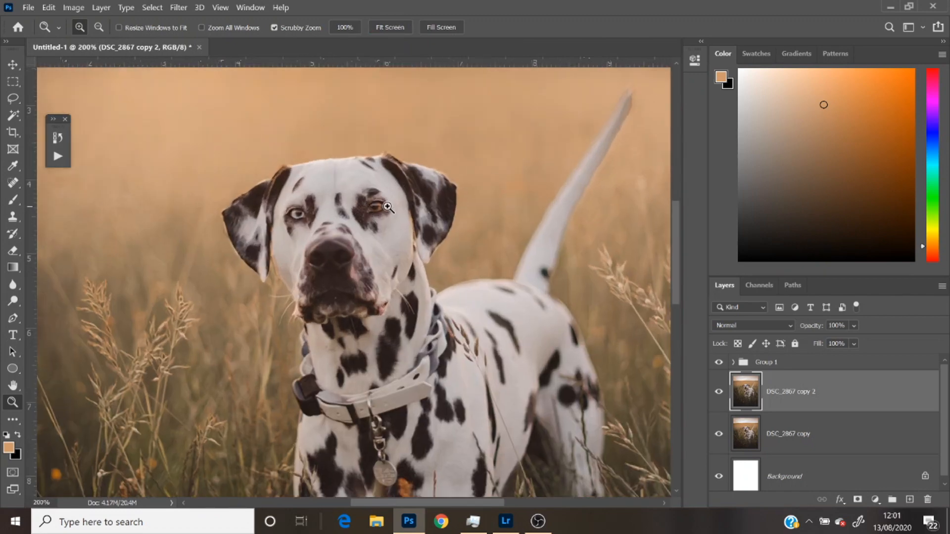
pyautogui.click(387, 207)
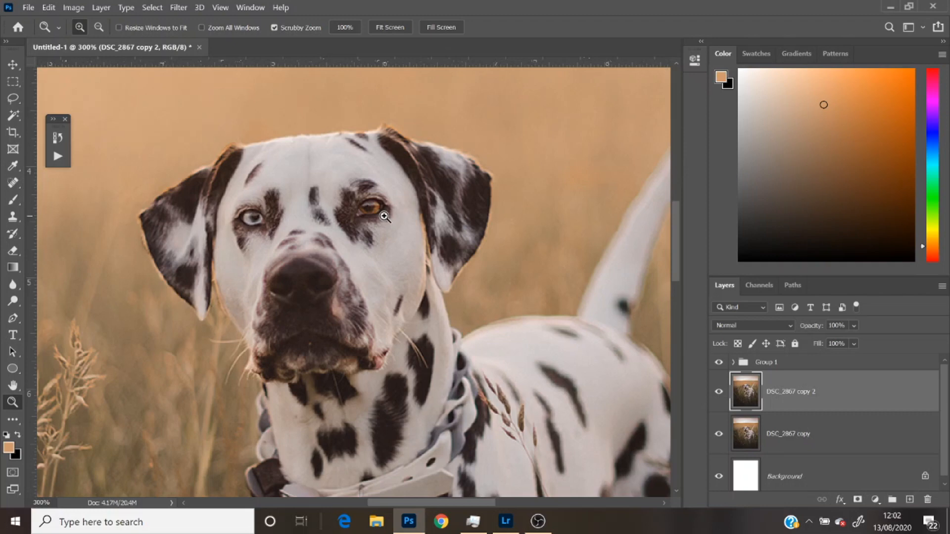
pyautogui.click(400, 28)
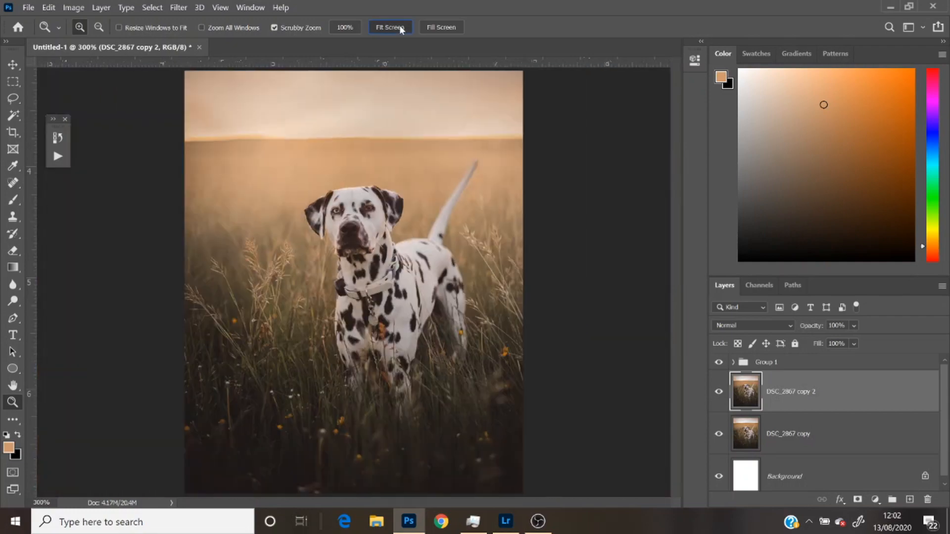
# - Place 19.jpg from the Natural Light folder of the desktop's Overlay Mega Bundle onto the Dalmatian canvas at its default size
pyautogui.click(299, 231)
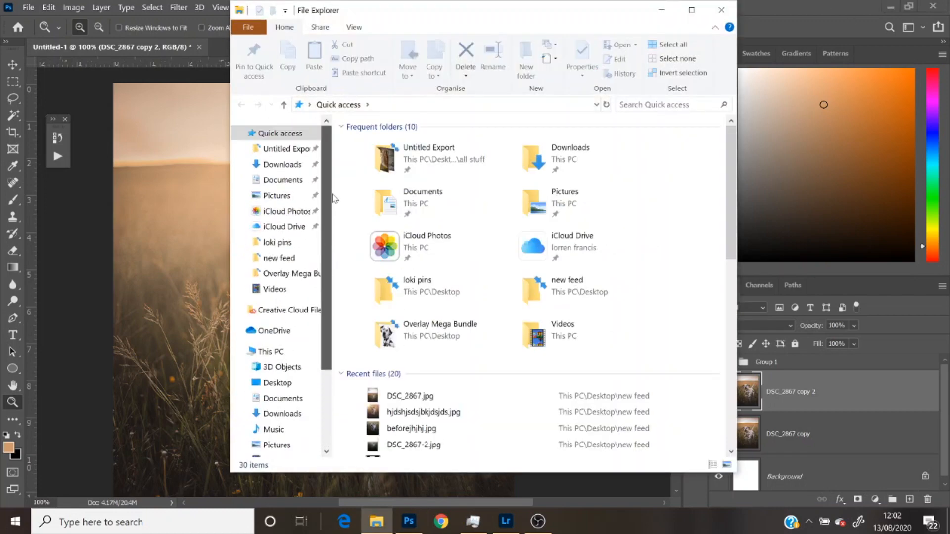
pyautogui.click(276, 382)
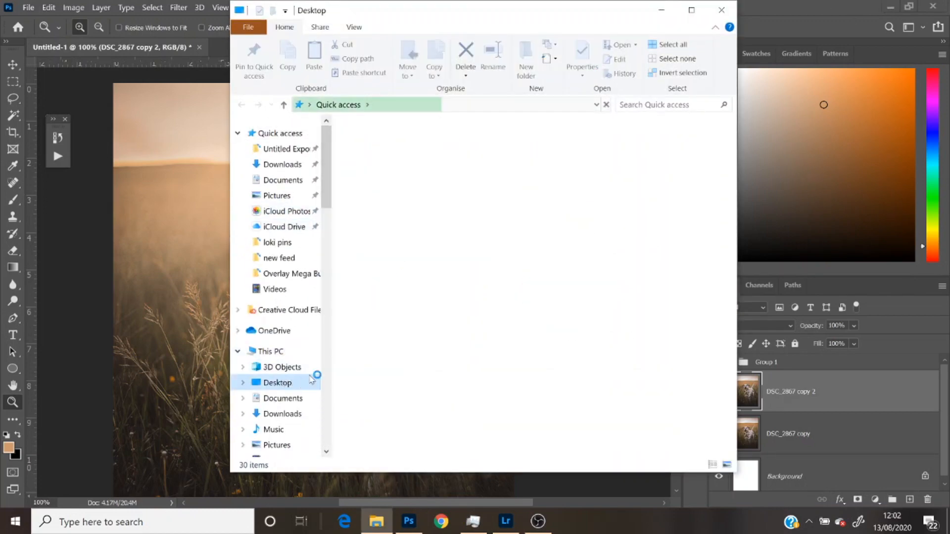
pyautogui.doubleClick(606, 311)
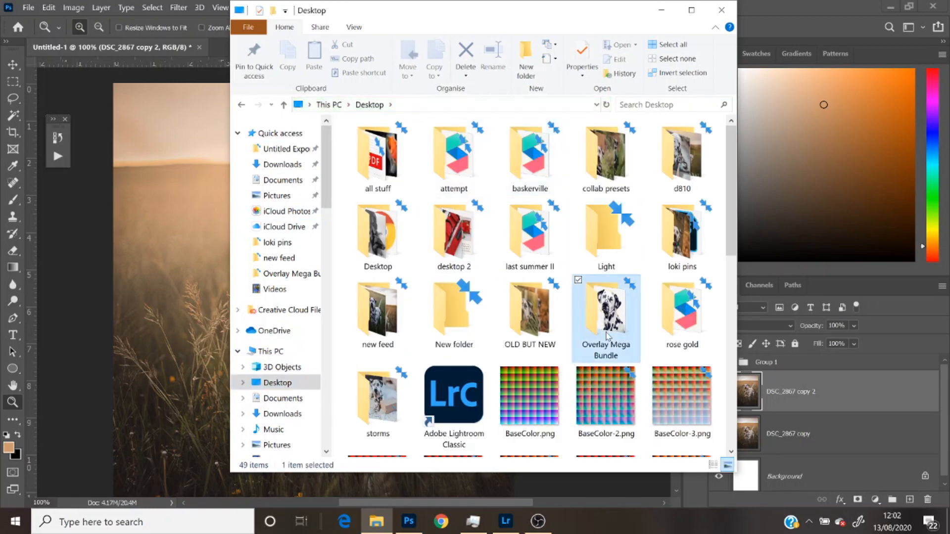
pyautogui.doubleClick(390, 212)
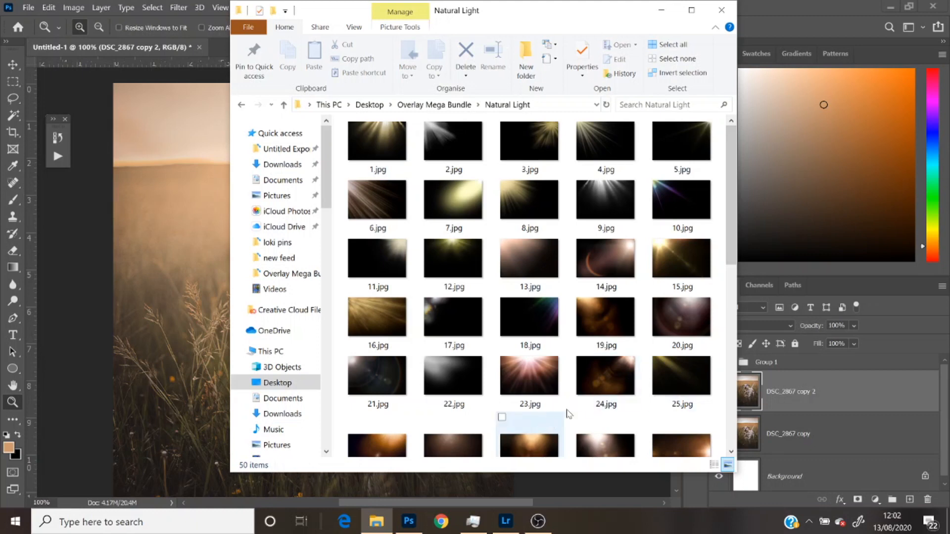
pyautogui.click(613, 337)
pyautogui.moveTo(482, 374); pyautogui.dragTo(182, 273)
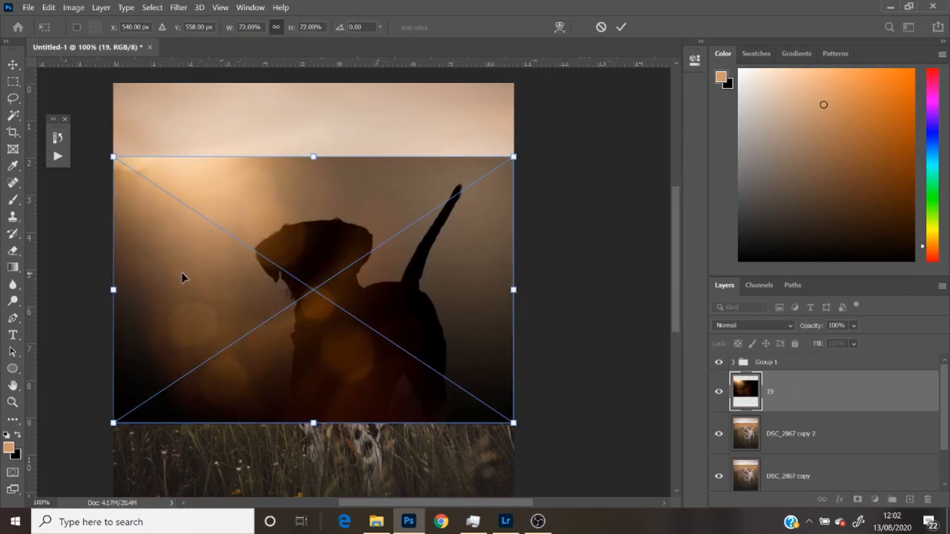
pyautogui.press('Return')
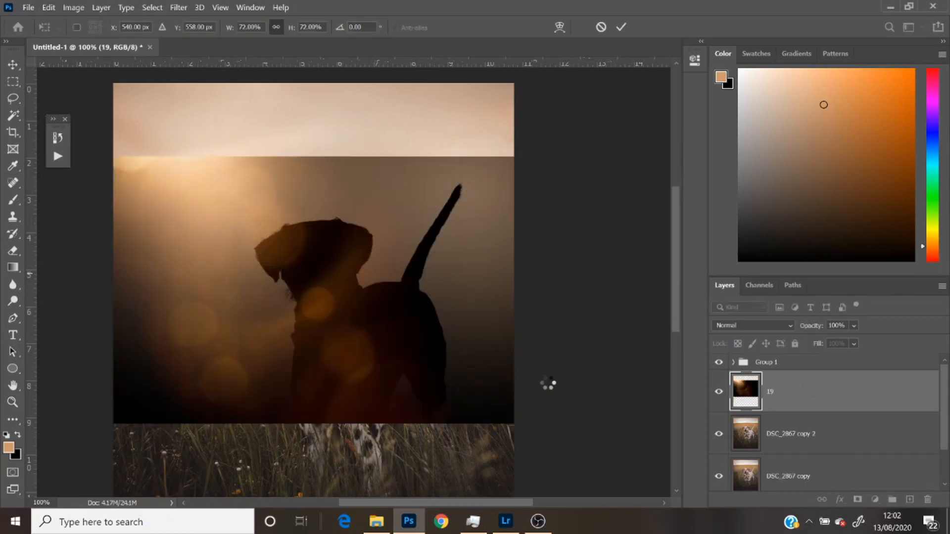
# - Move the 19 overlay layer into Group 1, above Gradient Fill 1 copy
pyautogui.moveTo(789, 383); pyautogui.dragTo(772, 362)
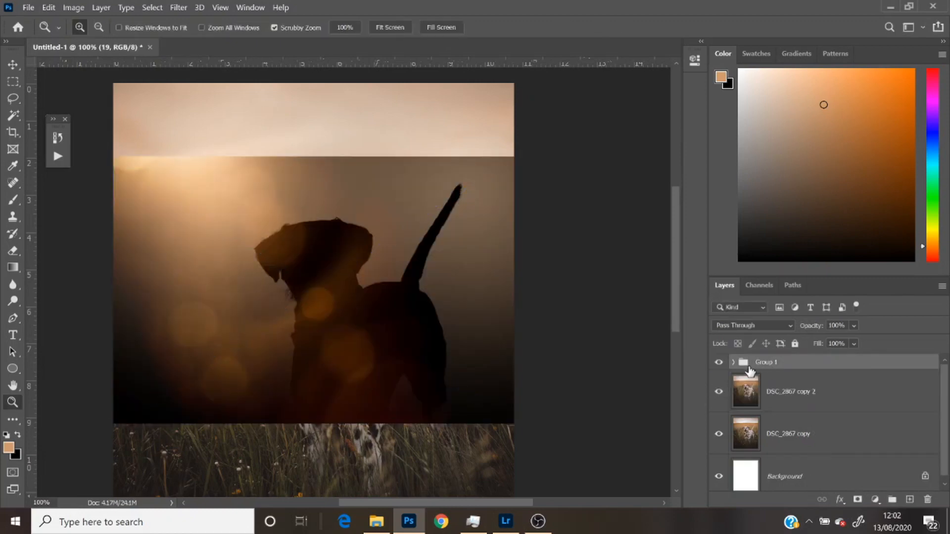
pyautogui.click(733, 362)
pyautogui.click(803, 399)
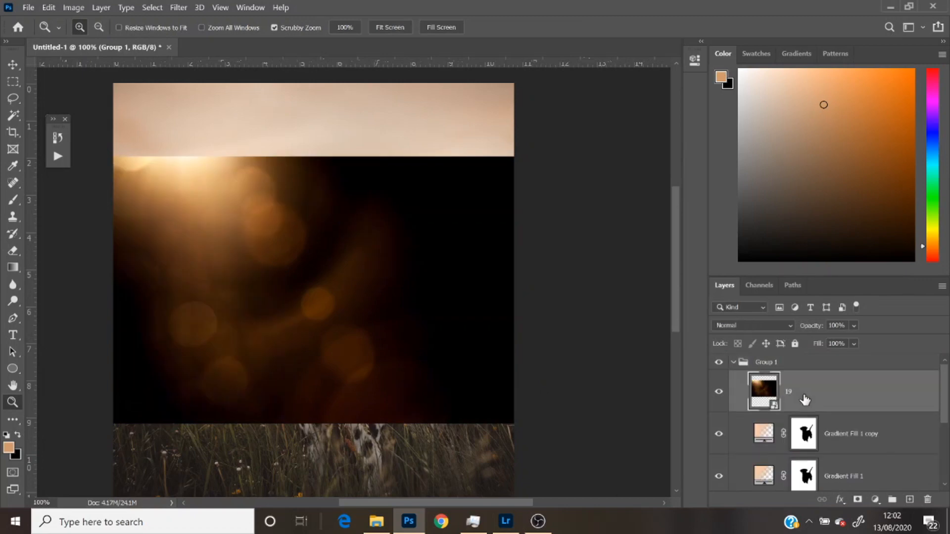
# - Set the 19 overlay's blend mode to Screen and shift it up so its glow sits in the sky's left corner
pyautogui.click(770, 327)
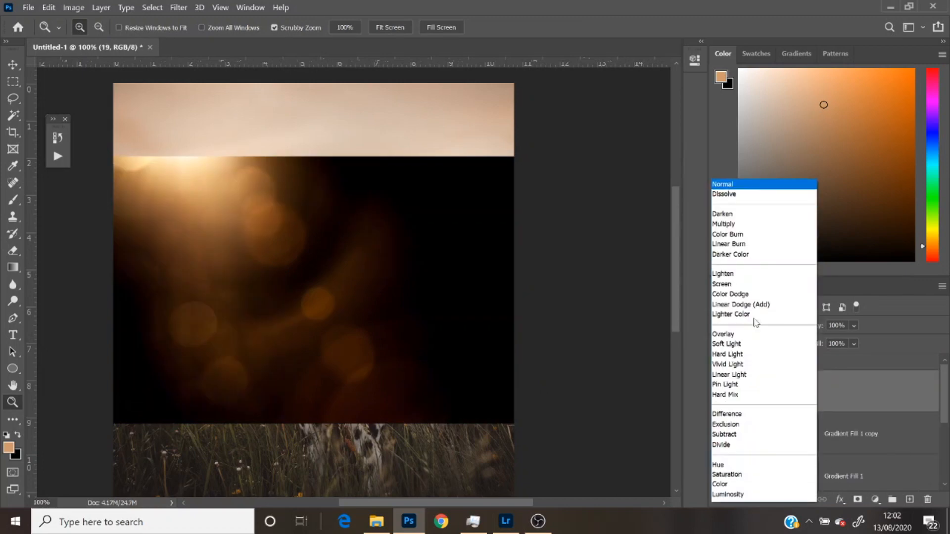
pyautogui.click(747, 280)
pyautogui.press('v')
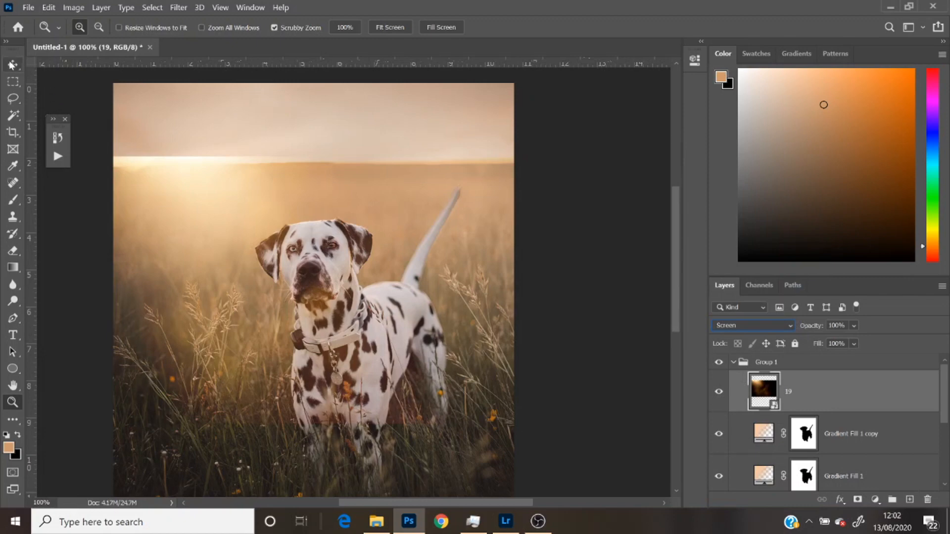
pyautogui.moveTo(203, 196); pyautogui.dragTo(193, 109)
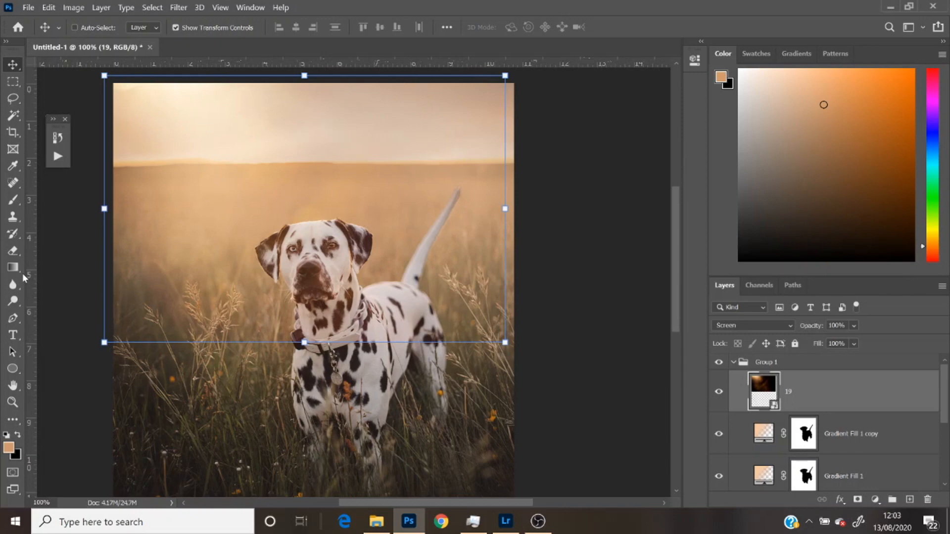
# - Rasterize the 19 overlay and erase its lower edge and the area over the dog with a soft 354 px Eraser
pyautogui.click(13, 250)
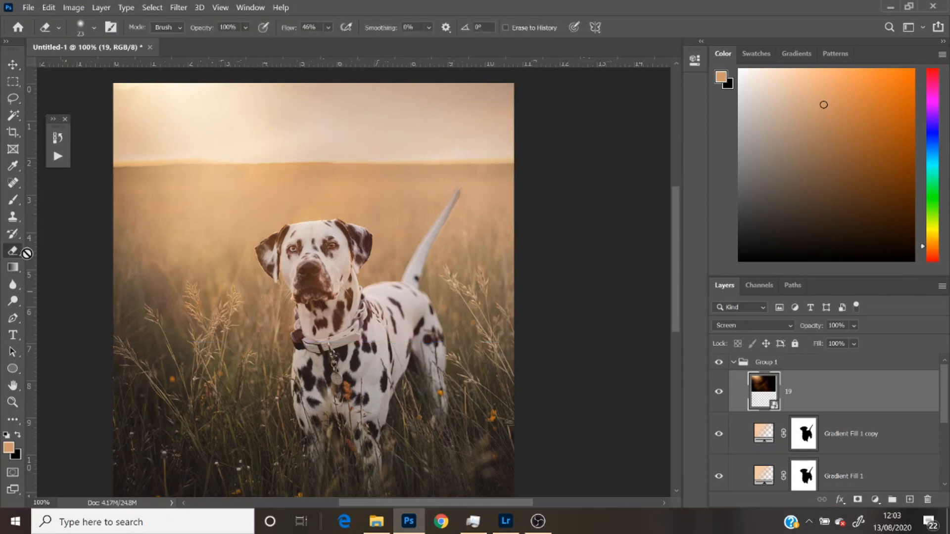
pyautogui.click(248, 266)
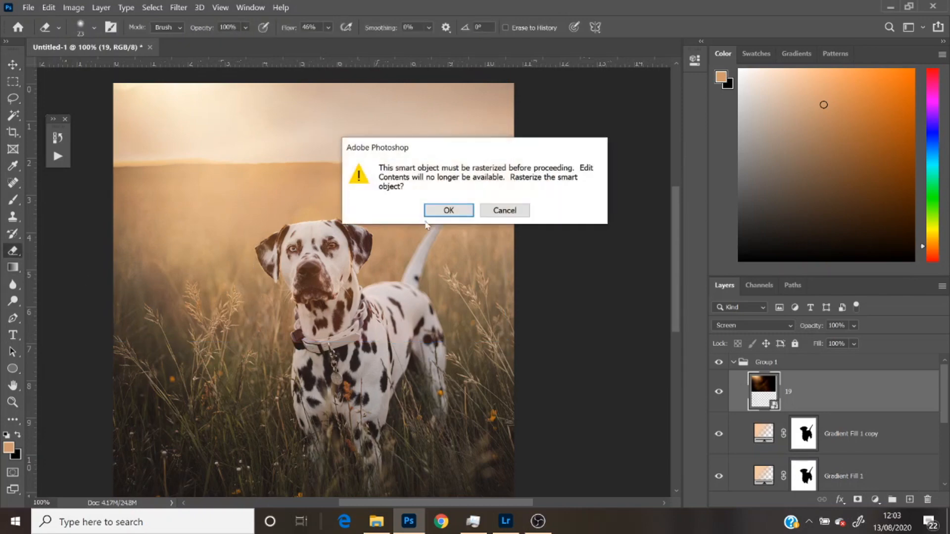
pyautogui.click(448, 211)
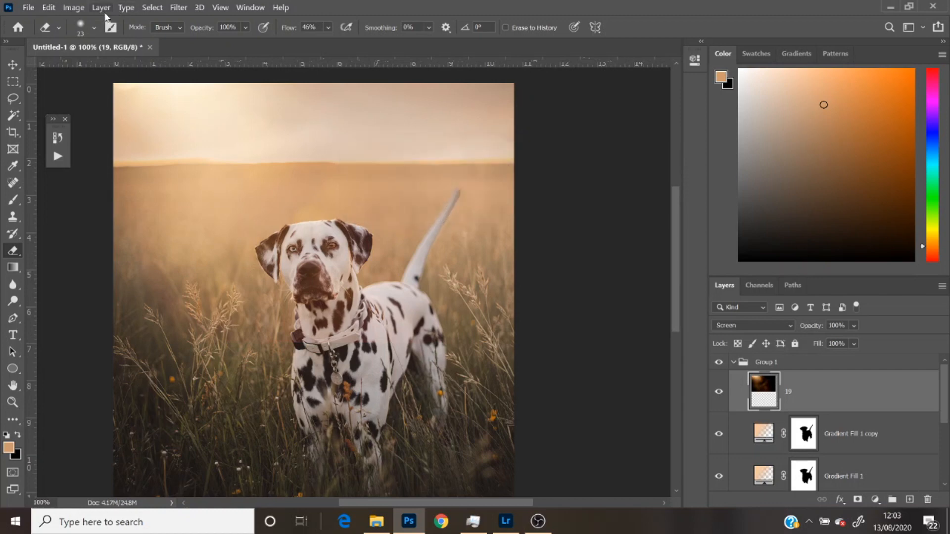
pyautogui.click(93, 28)
pyautogui.click(127, 67)
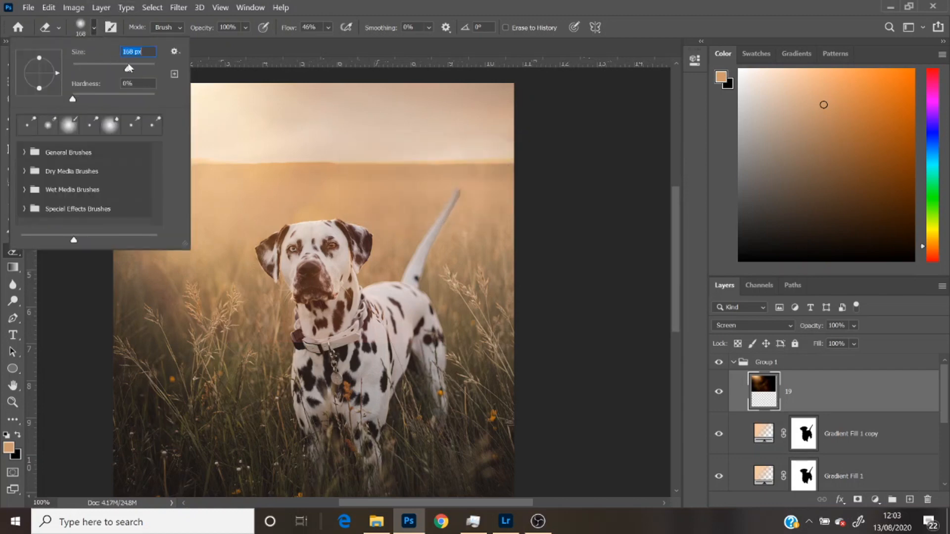
pyautogui.click(141, 65)
pyautogui.click(193, 365)
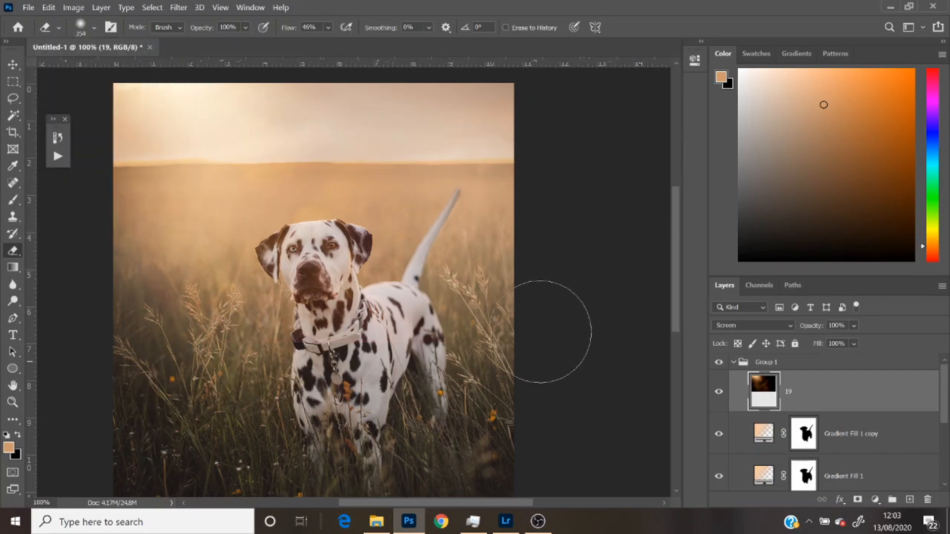
pyautogui.moveTo(388, 336); pyautogui.dragTo(328, 308)
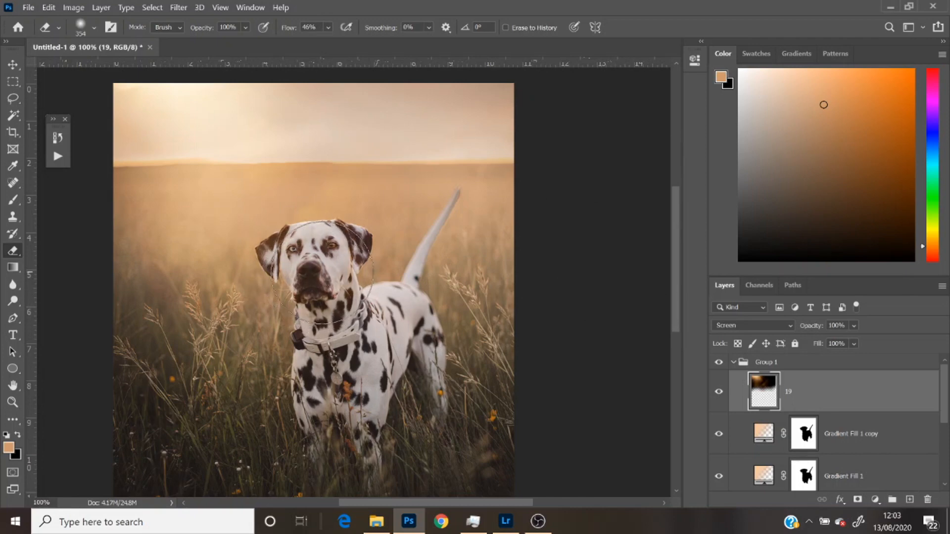
pyautogui.moveTo(377, 348)
pyautogui.mouseDown()
pyautogui.moveTo(408, 336)
pyautogui.moveTo(512, 212)
pyautogui.mouseUp()
# - Place 33.jpg from the Natural Light folder above layer 19 and set its blend mode to Screen
pyautogui.click(12, 401)
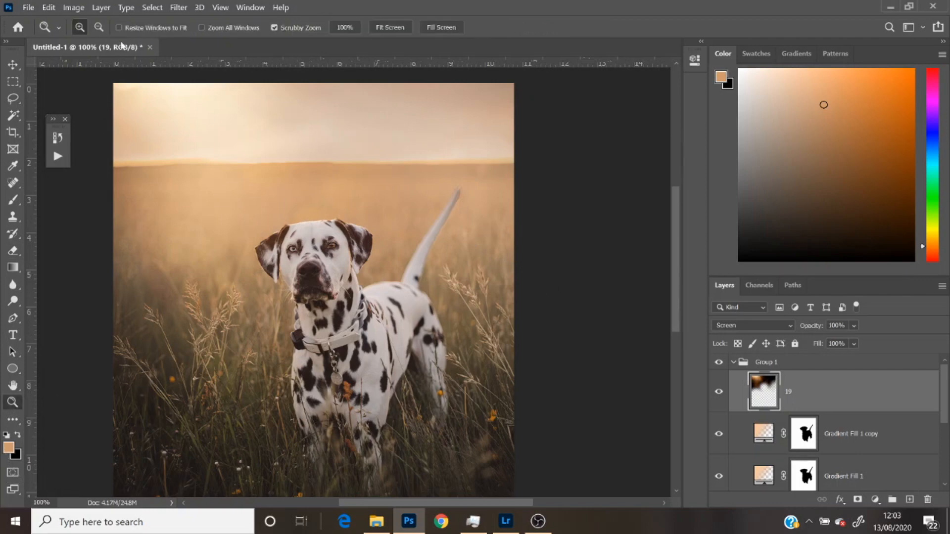
pyautogui.click(100, 26)
pyautogui.click(216, 229)
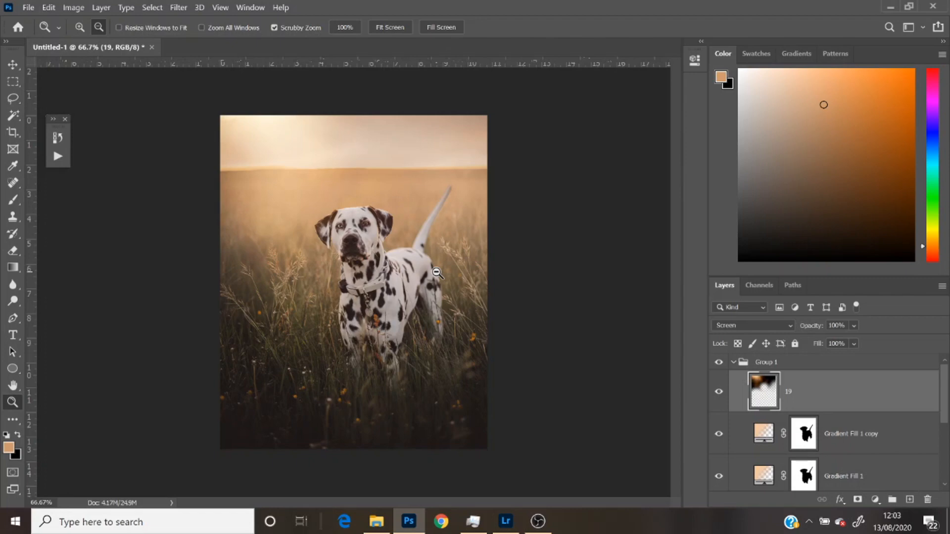
pyautogui.click(376, 521)
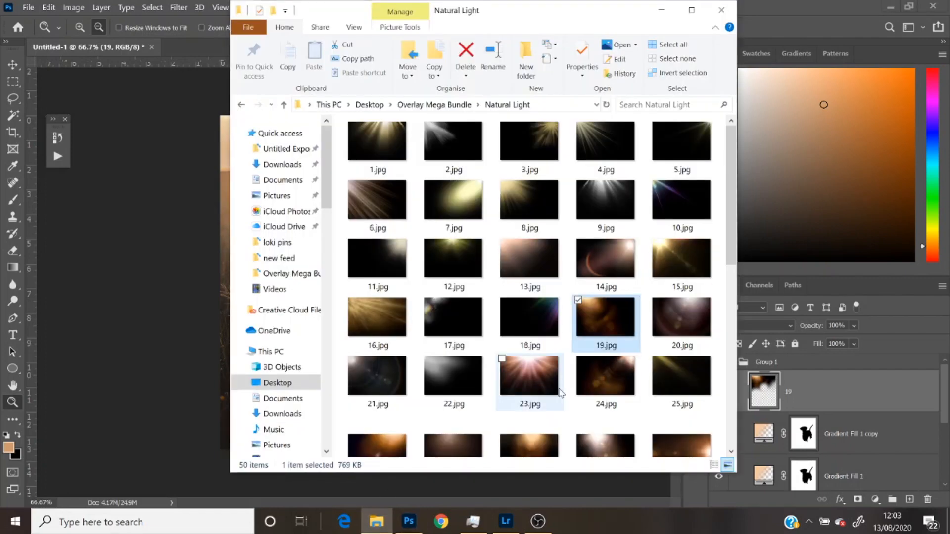
pyautogui.scroll(-3, 600, 262)
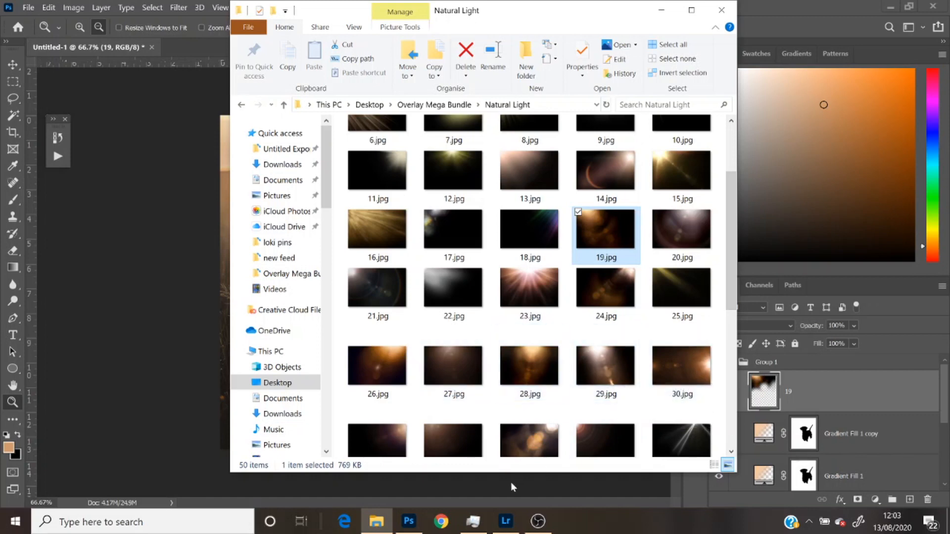
pyautogui.moveTo(528, 439); pyautogui.dragTo(164, 275)
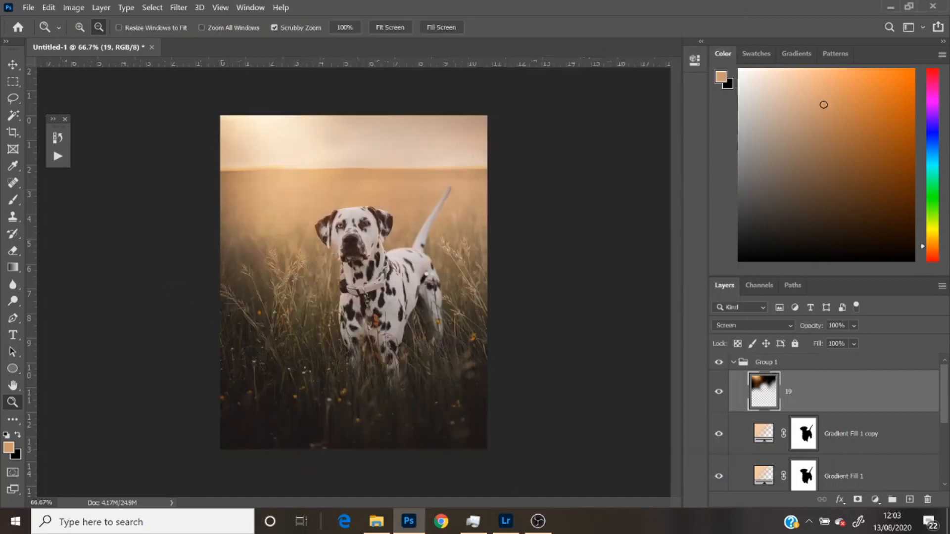
pyautogui.click(751, 325)
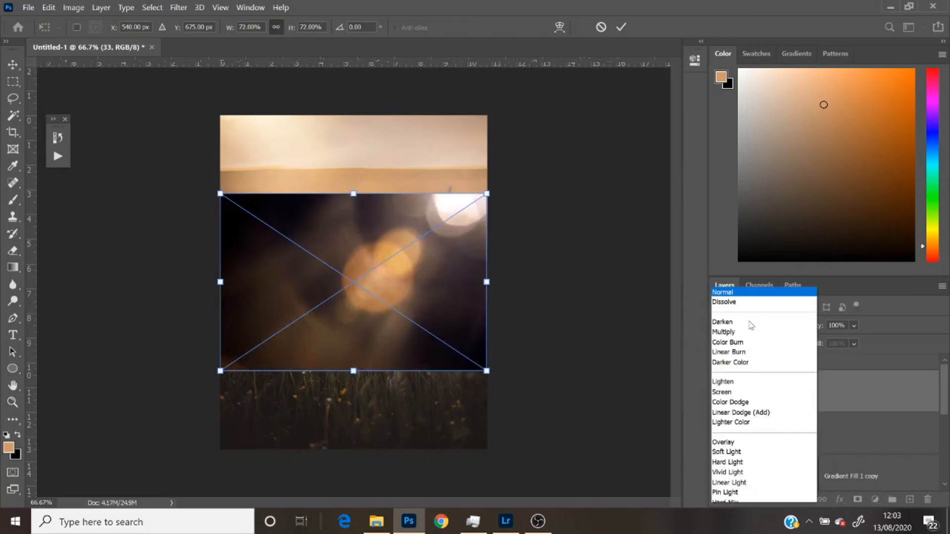
pyautogui.click(749, 285)
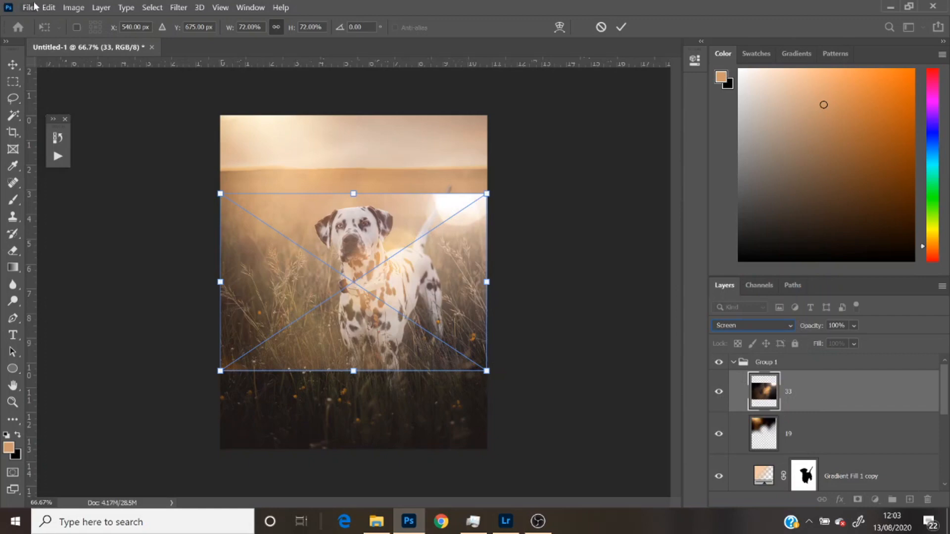
# - Flip the 33 overlay horizontally and move it over the canvas's upper-left area, at about X 401 px, Y 340 px
pyautogui.click(49, 6)
pyautogui.moveTo(88, 284)
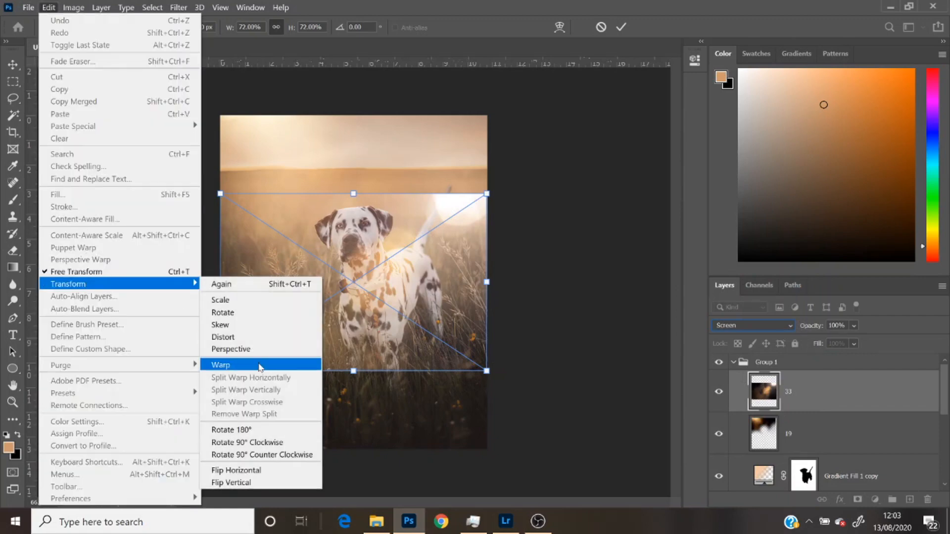
pyautogui.click(242, 470)
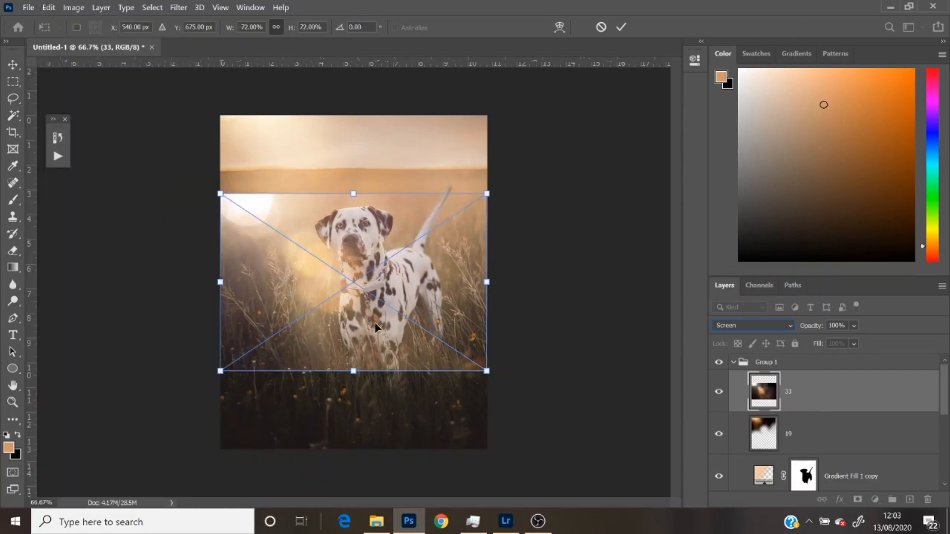
pyautogui.moveTo(348, 263); pyautogui.dragTo(342, 242)
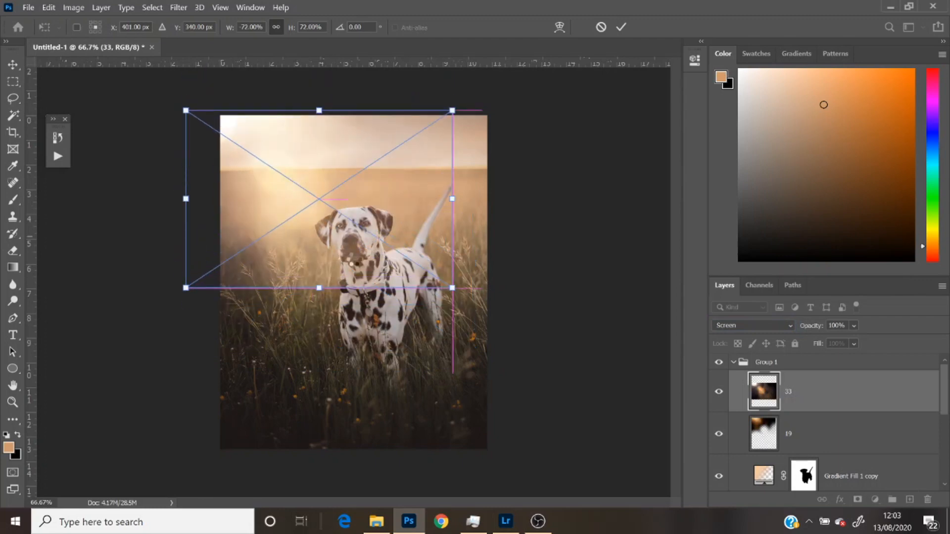
pyautogui.press('Return')
# - Rasterize the 33 overlay and softly erase its hard lower edge and the light over the dog and the grass on the left
pyautogui.click(12, 251)
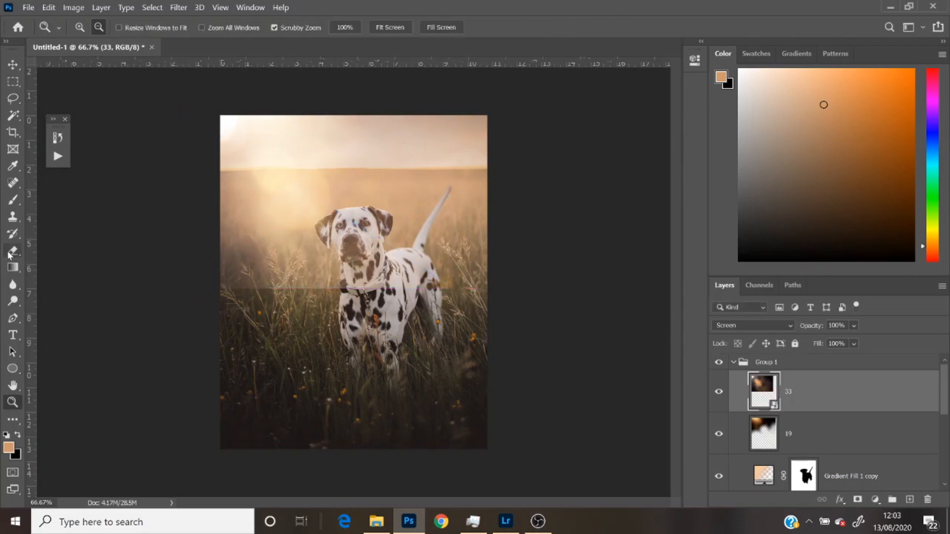
pyautogui.click(304, 232)
pyautogui.click(447, 210)
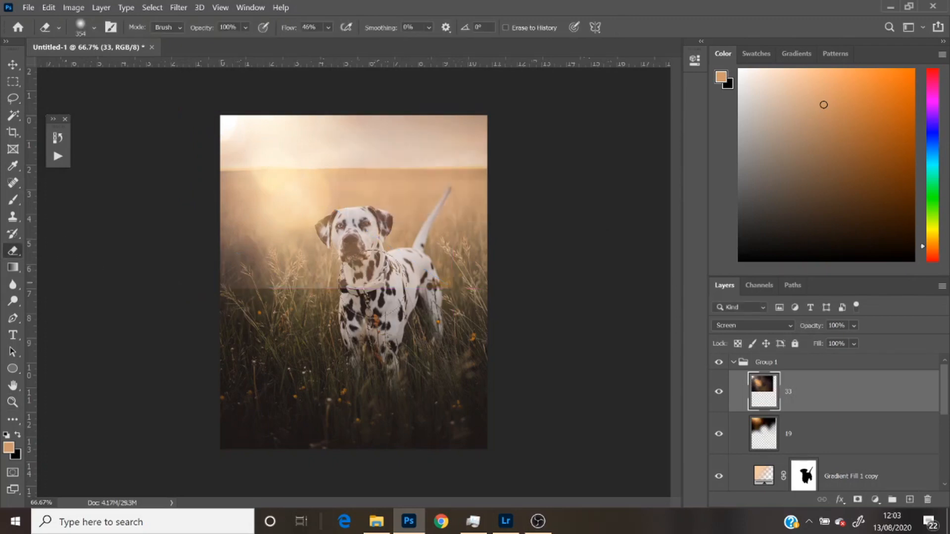
pyautogui.moveTo(420, 303)
pyautogui.mouseDown()
pyautogui.moveTo(328, 305)
pyautogui.moveTo(485, 298)
pyautogui.moveTo(489, 176)
pyautogui.moveTo(353, 253)
pyautogui.moveTo(363, 245)
pyautogui.mouseUp()
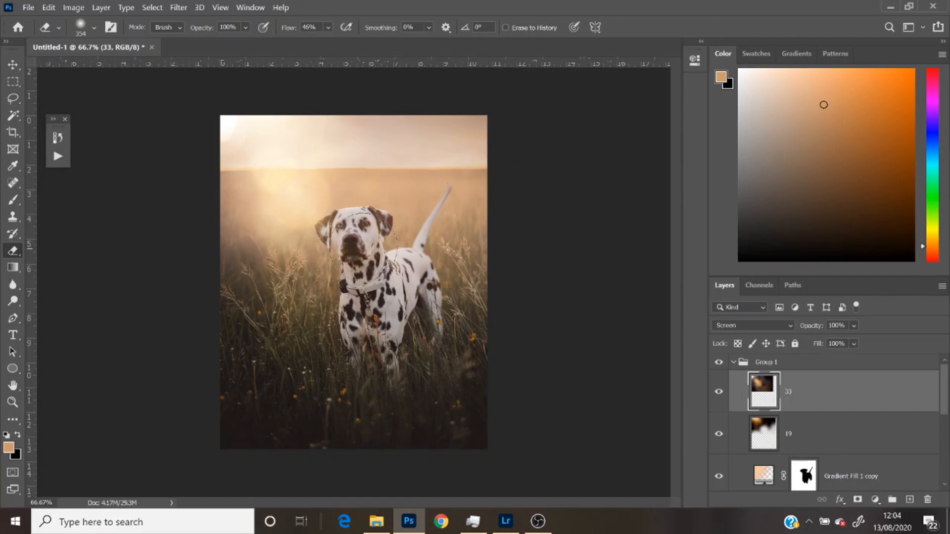
pyautogui.moveTo(380, 330); pyautogui.dragTo(458, 363)
pyautogui.moveTo(218, 205)
pyautogui.mouseDown()
pyautogui.moveTo(224, 222)
pyautogui.moveTo(263, 243)
pyautogui.mouseUp()
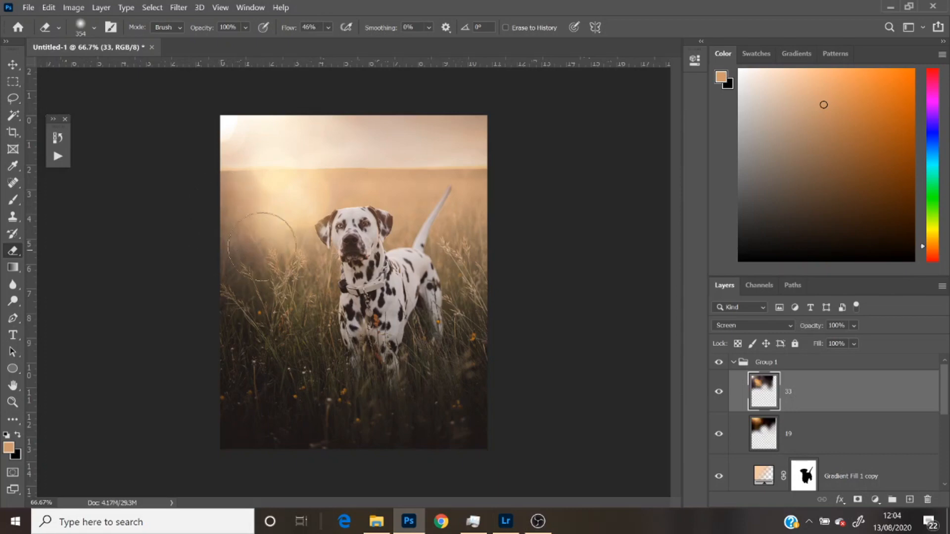
pyautogui.click(277, 211)
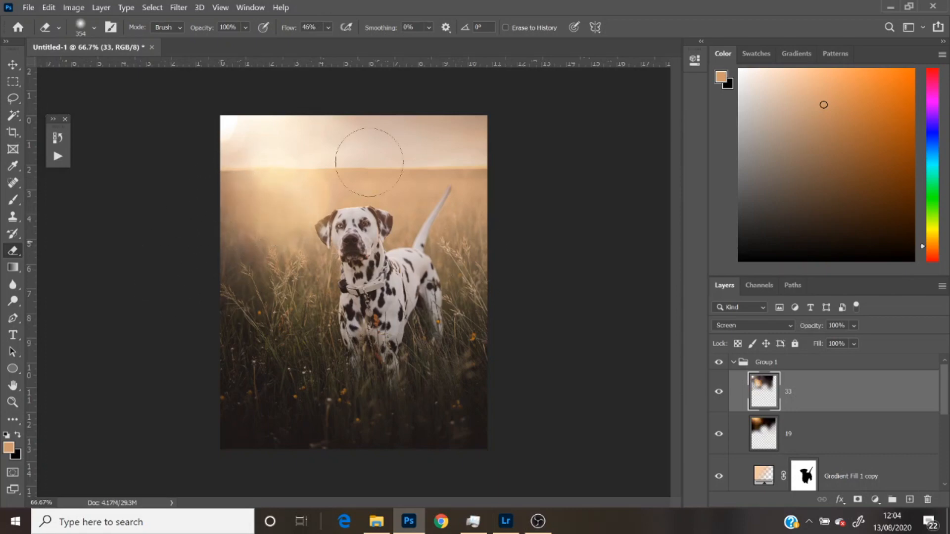
# - Reposition the 33 overlay slightly so its upper edge aligns with the top of the canvas
pyautogui.click(12, 64)
pyautogui.moveTo(271, 168)
pyautogui.mouseDown()
pyautogui.moveTo(278, 214)
pyautogui.moveTo(289, 165)
pyautogui.moveTo(278, 185)
pyautogui.mouseUp()
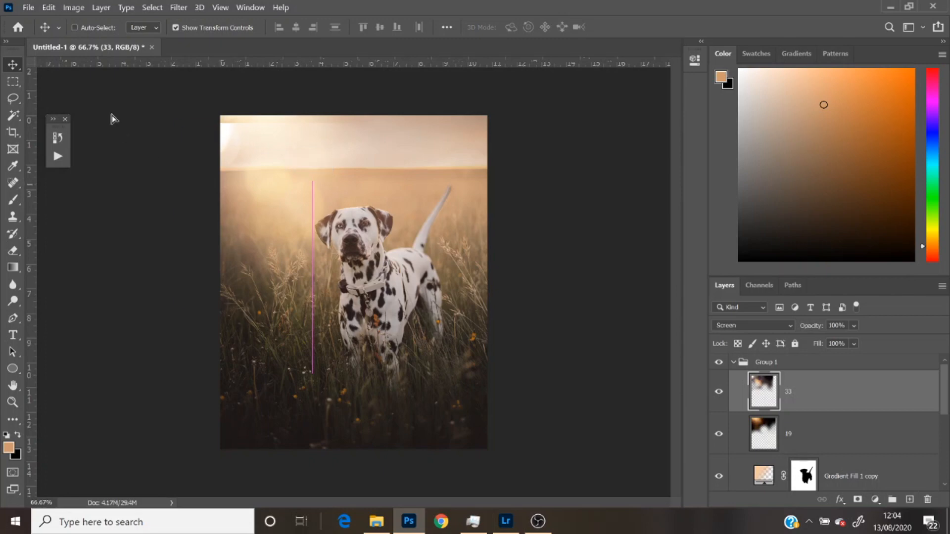
pyautogui.moveTo(228, 130); pyautogui.dragTo(229, 125)
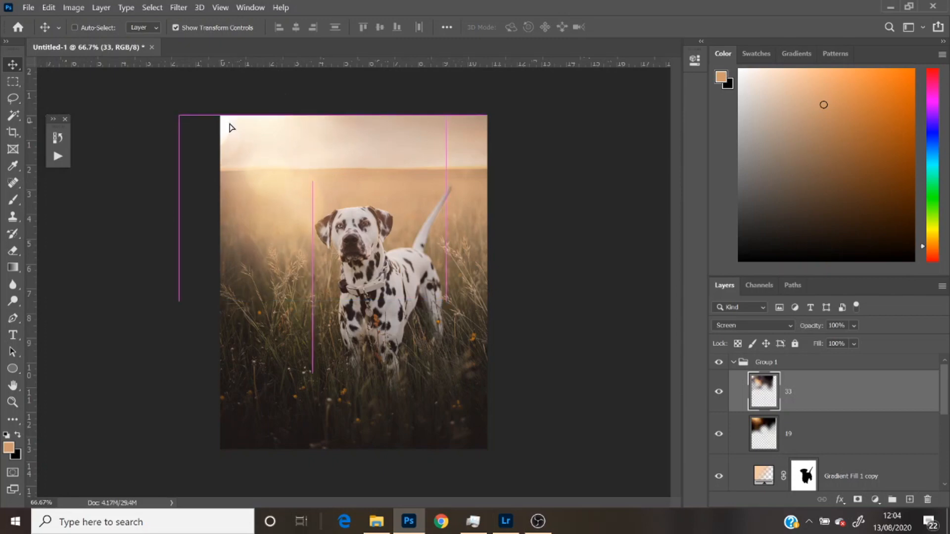
pyautogui.click(13, 82)
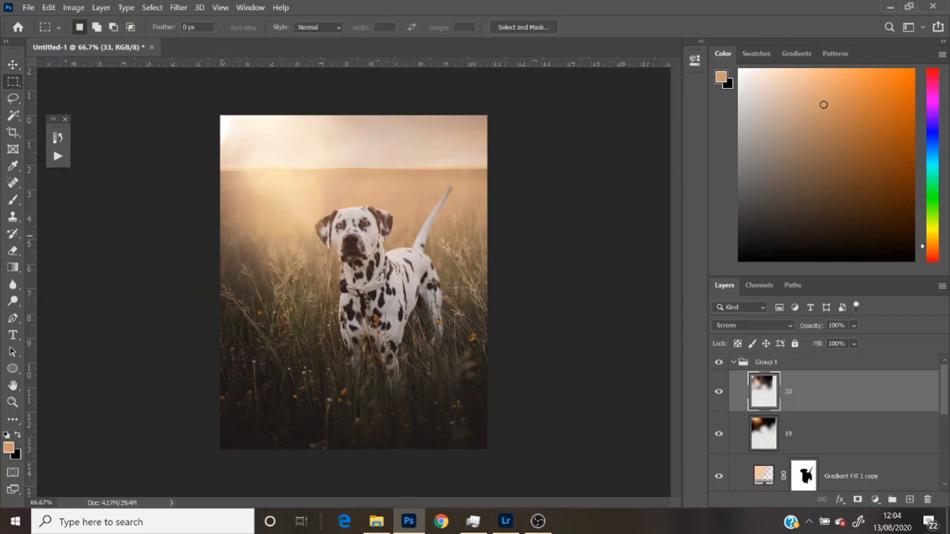
# - Softly erase a little of the 33 overlay's light over the grass beside the dog's hind leg
pyautogui.click(13, 250)
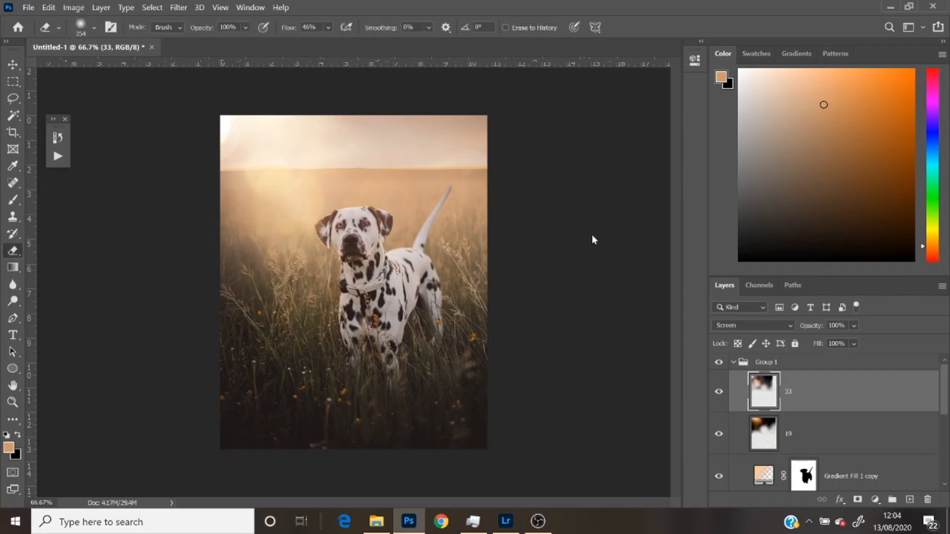
pyautogui.click(447, 347)
# - Examine the dog and the horizon at different zoom levels, and compare the image with Group 1 hidden and shown
pyautogui.click(12, 402)
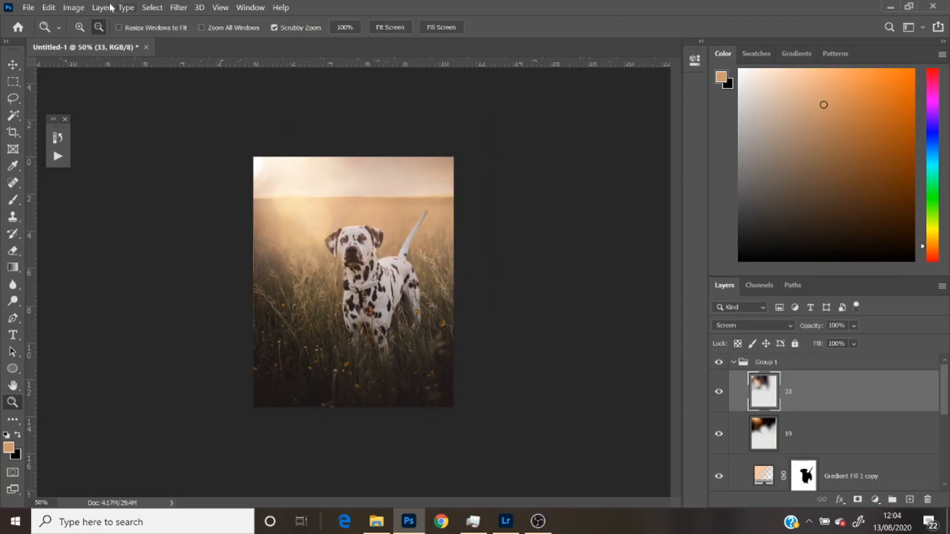
pyautogui.click(80, 28)
pyautogui.click(448, 154)
pyautogui.click(448, 154)
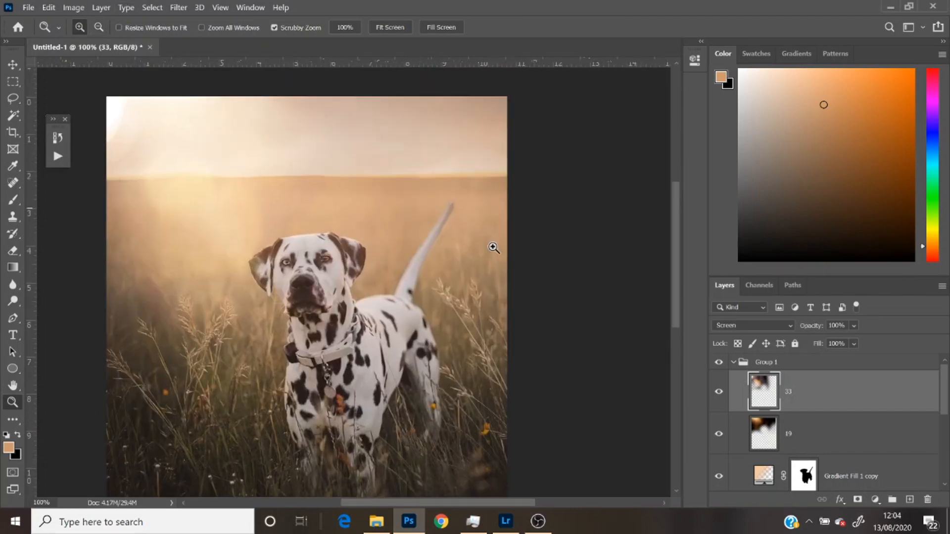
pyautogui.click(494, 248)
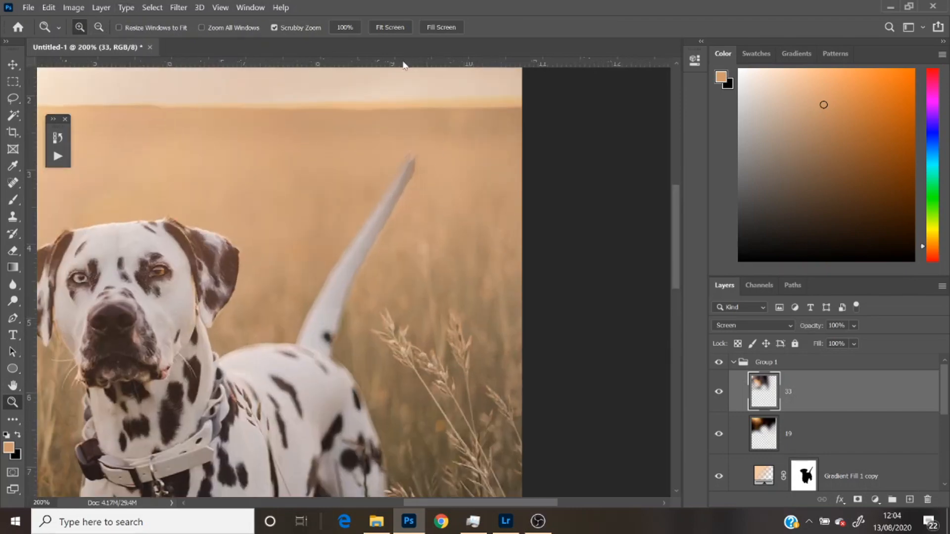
pyautogui.click(397, 27)
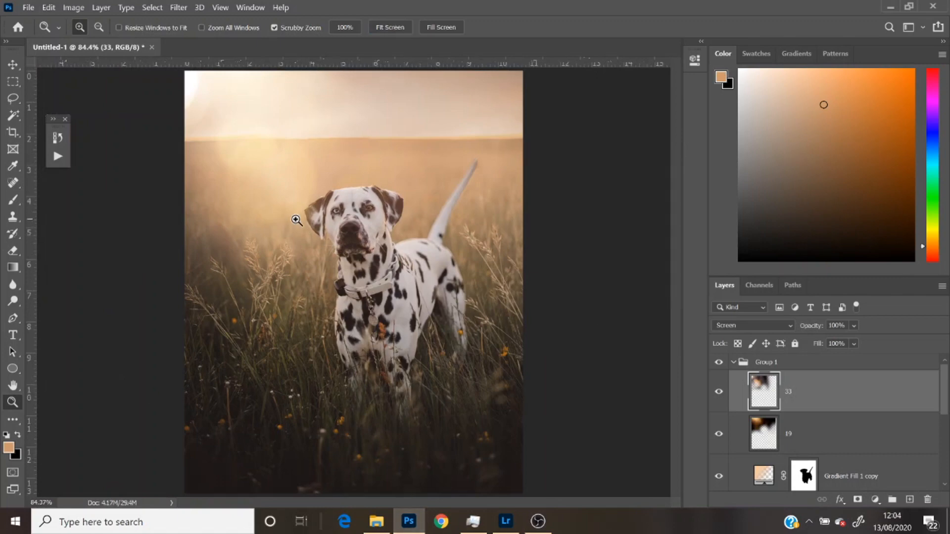
pyautogui.click(719, 363)
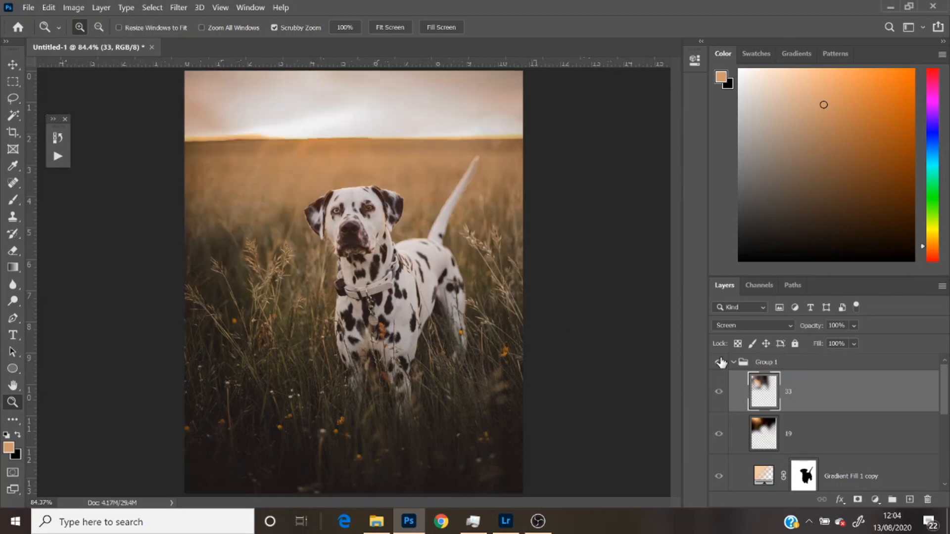
pyautogui.click(720, 362)
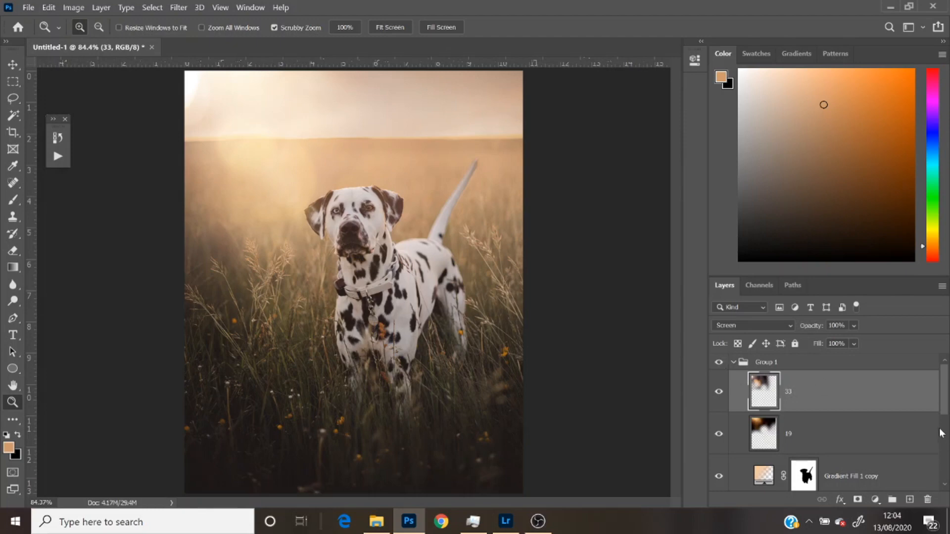
# - Duplicate the DSC_2867 copy 2 layer under the name DSC_2867 copy 3
pyautogui.moveTo(944, 409); pyautogui.dragTo(945, 478)
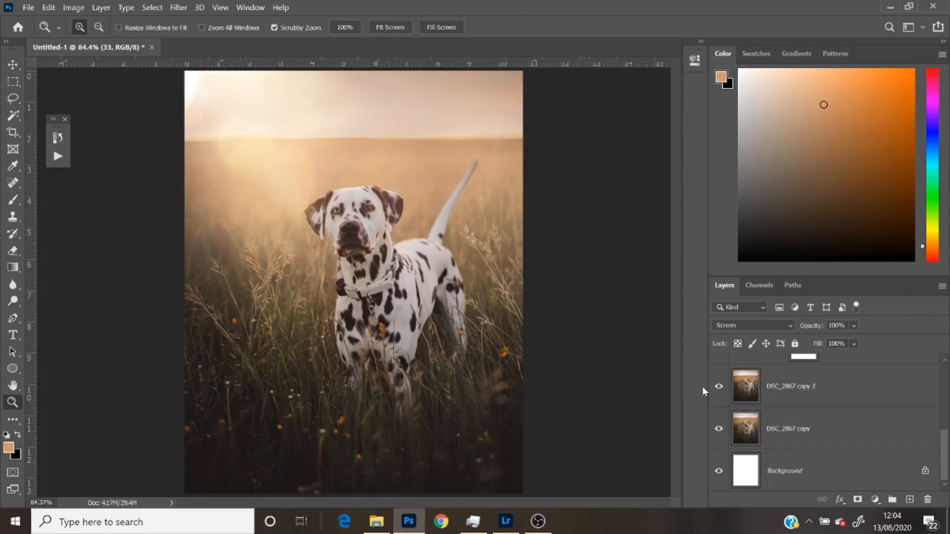
pyautogui.click(718, 387)
pyautogui.click(747, 390)
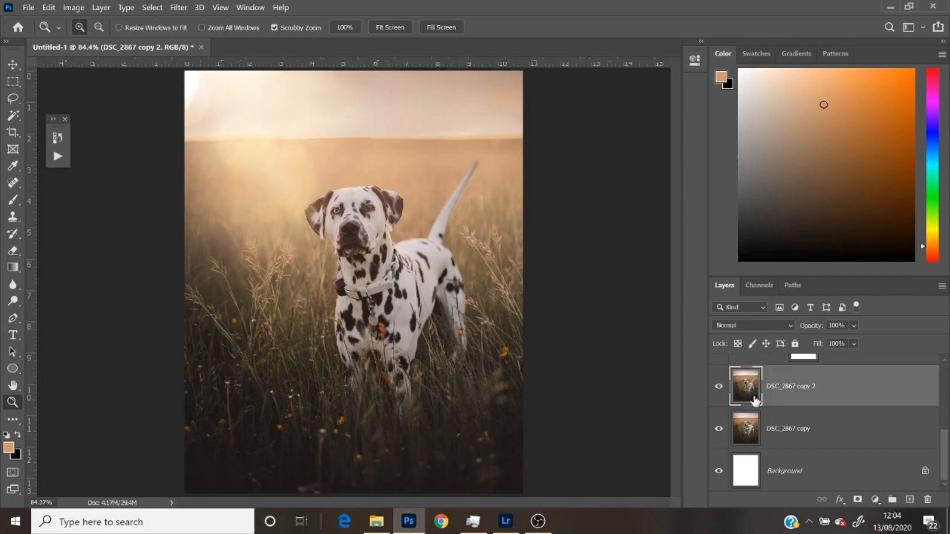
pyautogui.click(751, 439)
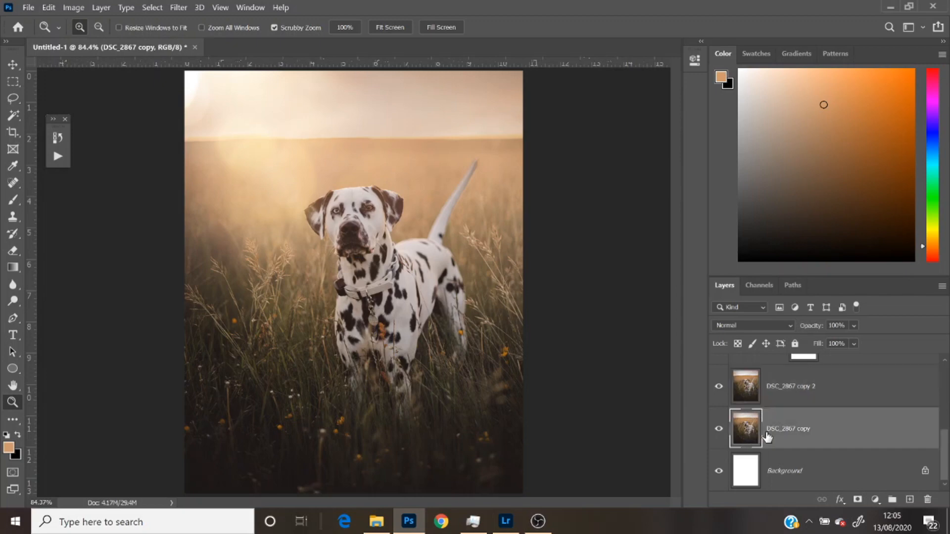
pyautogui.click(768, 393)
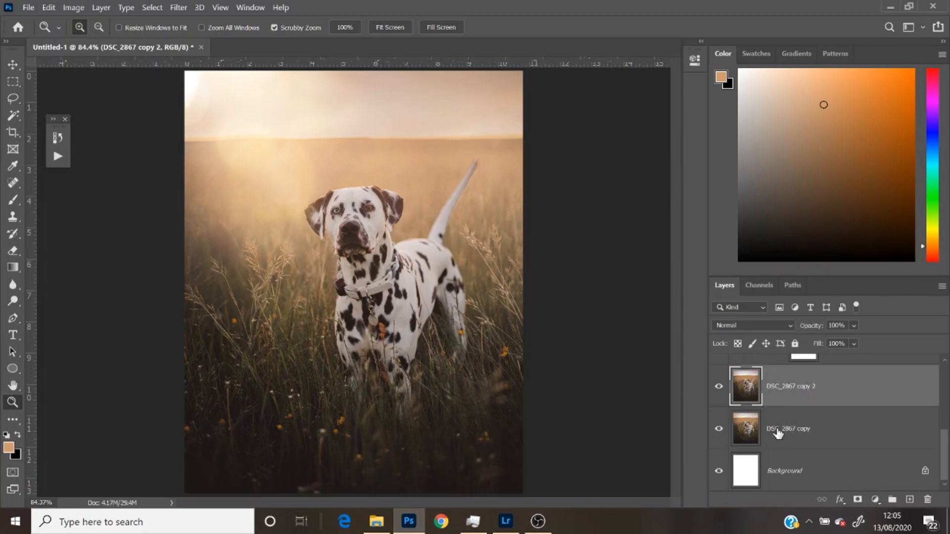
pyautogui.rightClick(811, 386)
pyautogui.click(669, 58)
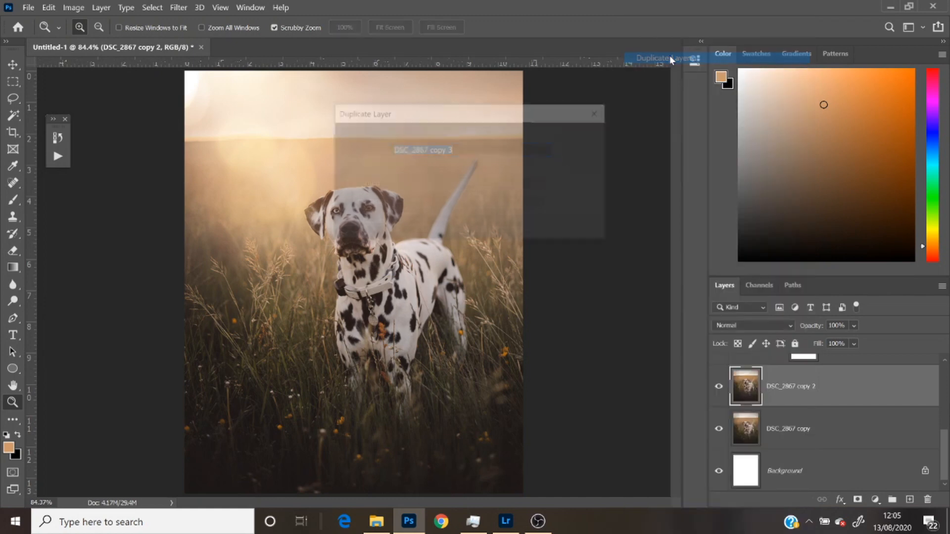
pyautogui.press('Return')
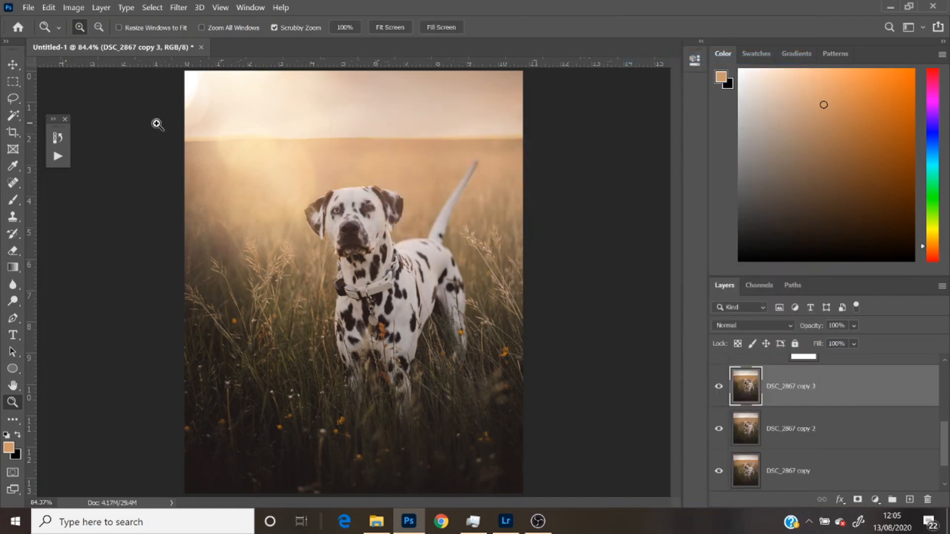
# - Apply a Lens Blur to DSC_2867 copy 3 with a hexagon iris, radius 35, blade curvature 73 and rotation 277
pyautogui.click(178, 8)
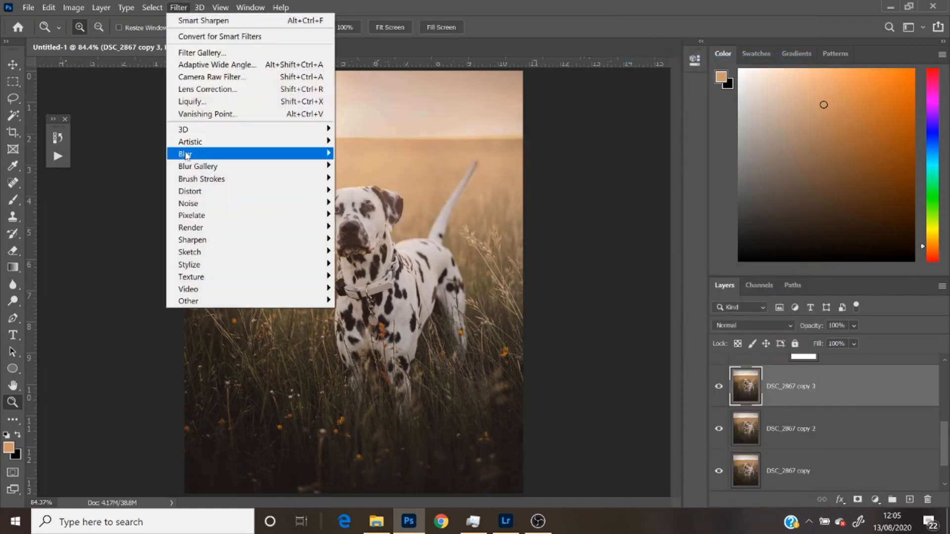
pyautogui.moveTo(187, 156)
pyautogui.click(358, 203)
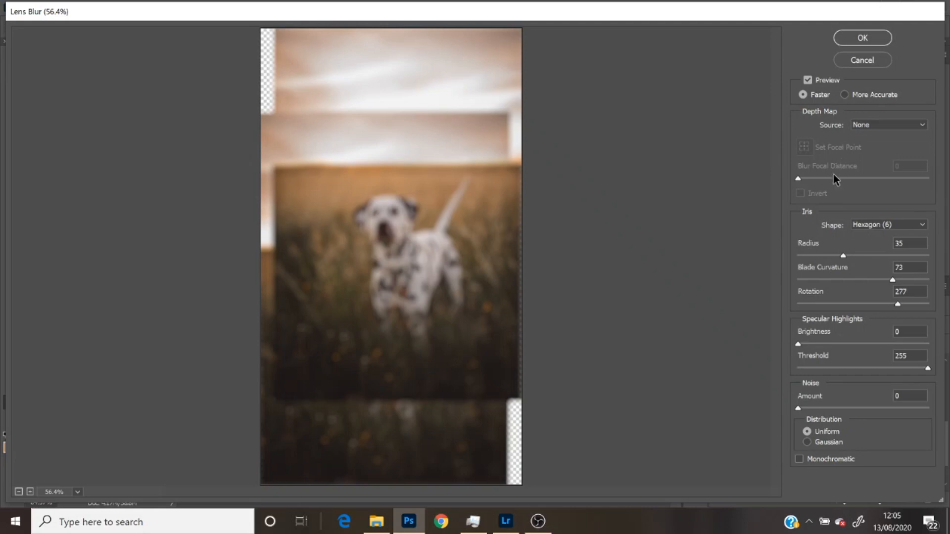
pyautogui.click(873, 37)
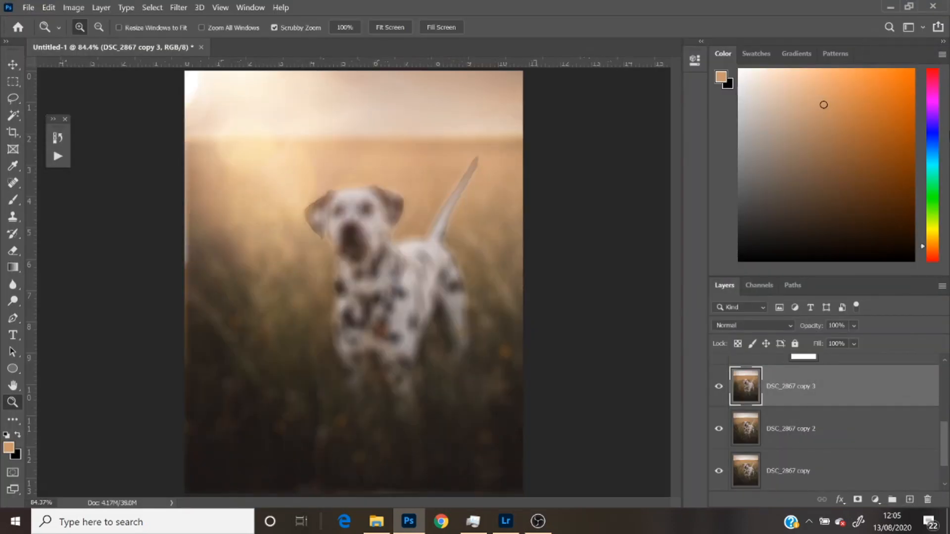
# - Duplicate the Gradient Fill 1 layer together with its dog-shaped mask
pyautogui.scroll(3, 947, 446)
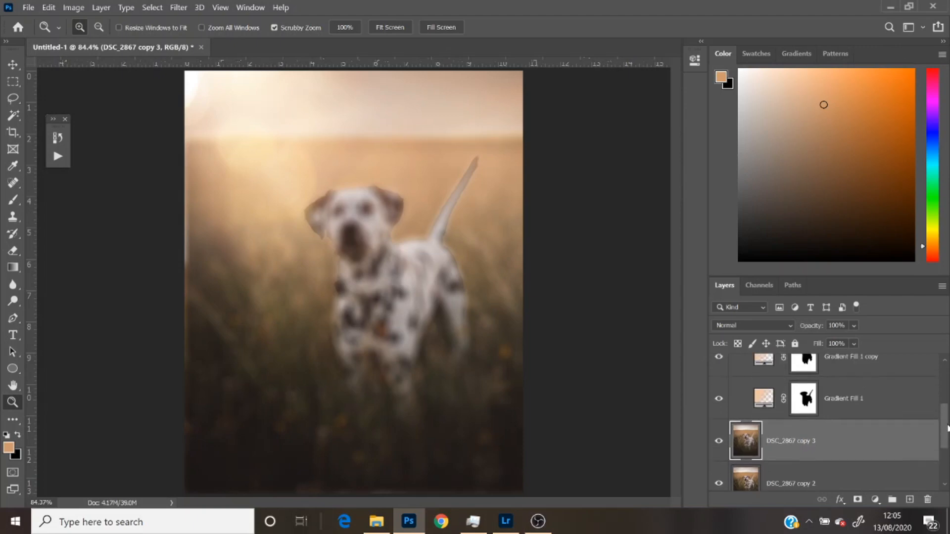
pyautogui.click(906, 424)
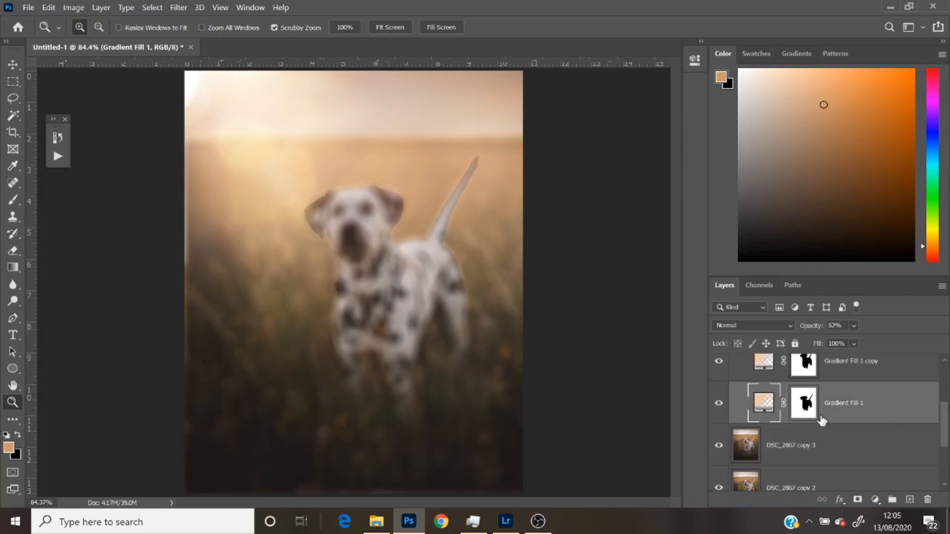
pyautogui.rightClick(859, 410)
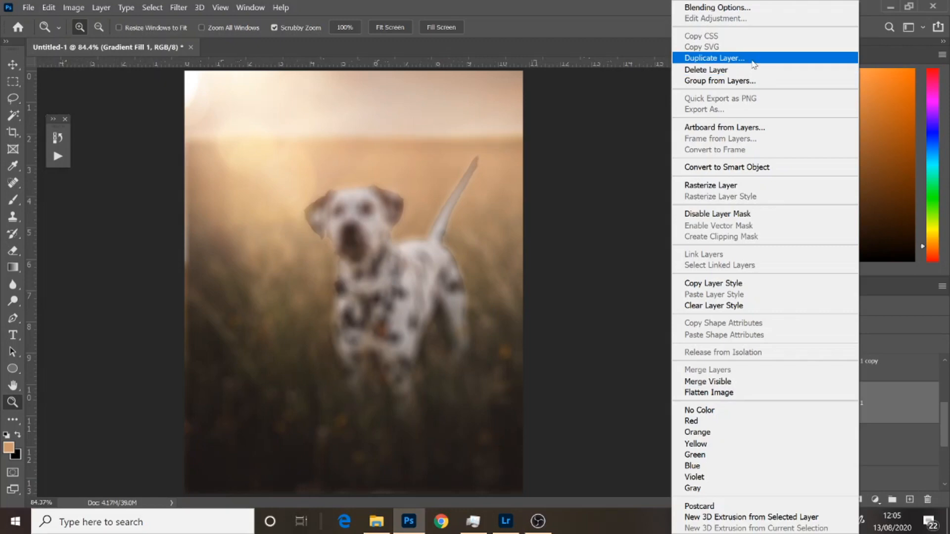
pyautogui.click(895, 403)
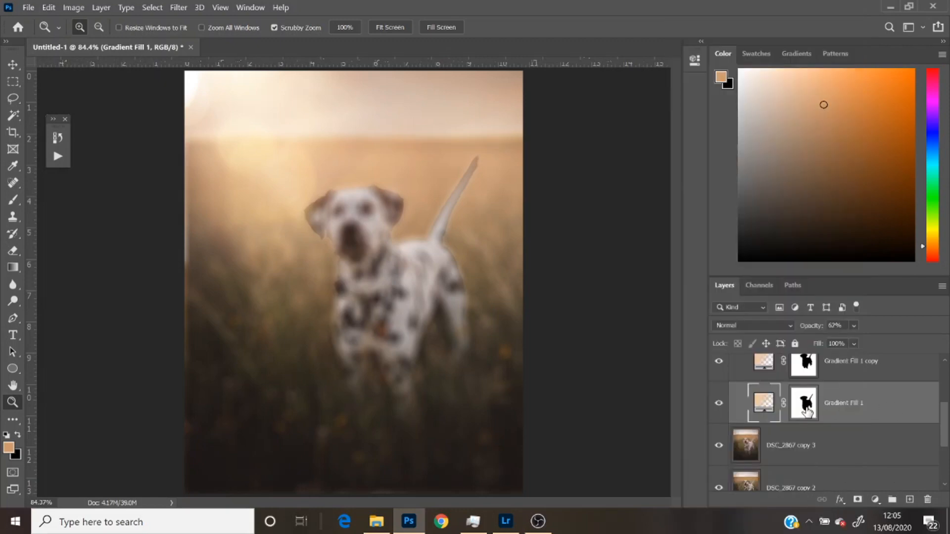
pyautogui.rightClick(808, 411)
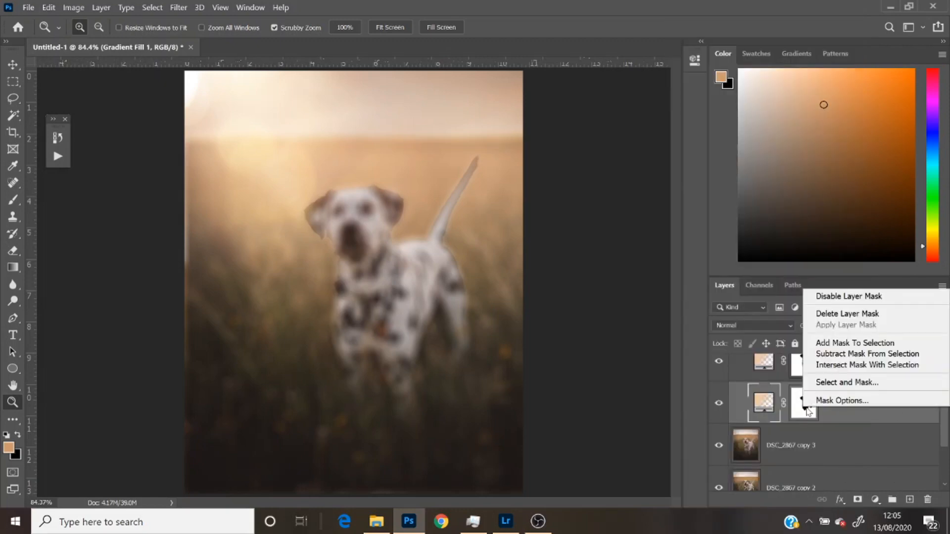
pyautogui.rightClick(871, 417)
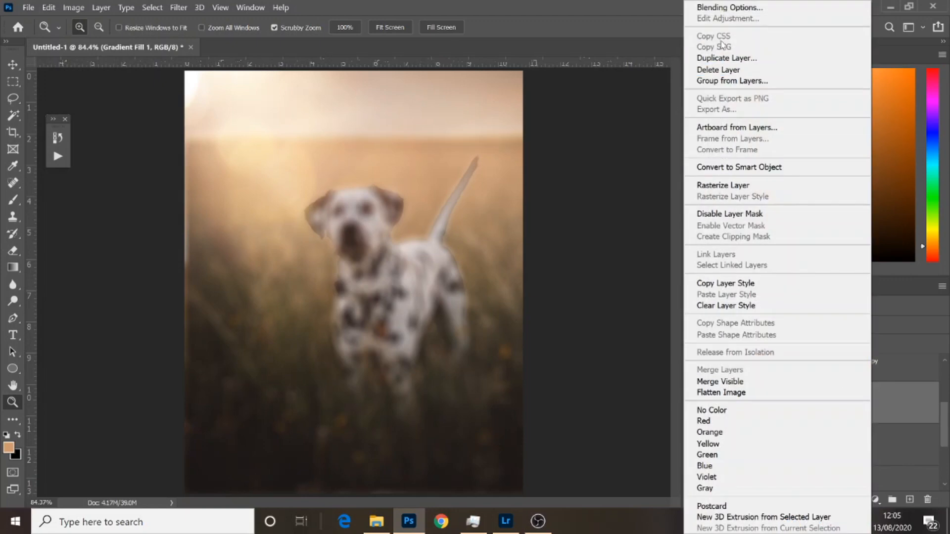
pyautogui.click(723, 58)
pyautogui.press('Return')
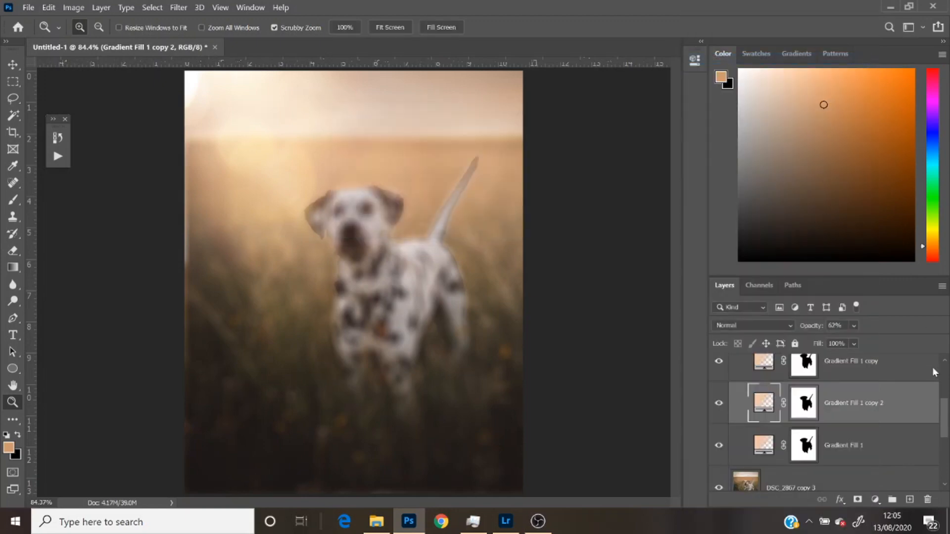
# - Hide the original Gradient Fill 1 layer and transfer its dog mask to the blurred DSC_2867 copy 3 layer
pyautogui.click(719, 445)
pyautogui.scroll(-2, 939, 433)
pyautogui.click(829, 386)
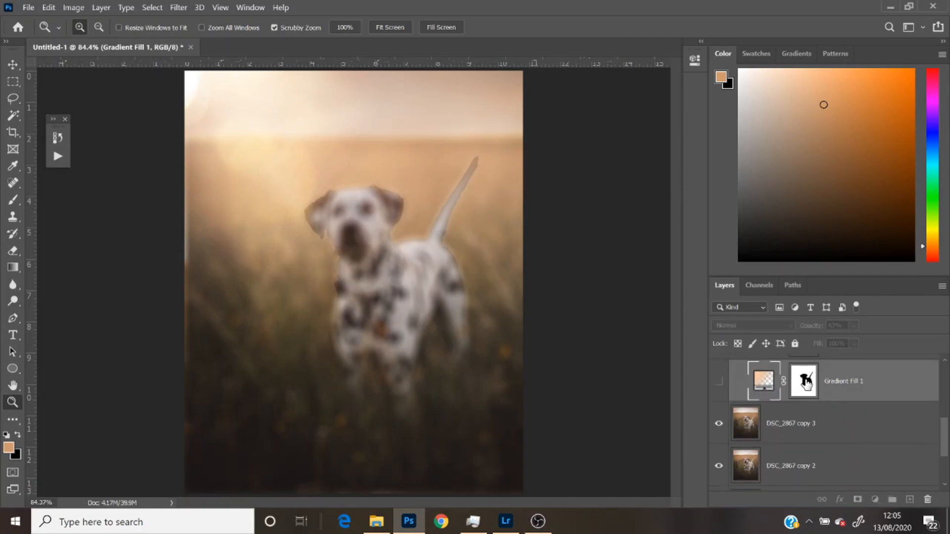
pyautogui.moveTo(807, 384); pyautogui.dragTo(794, 433)
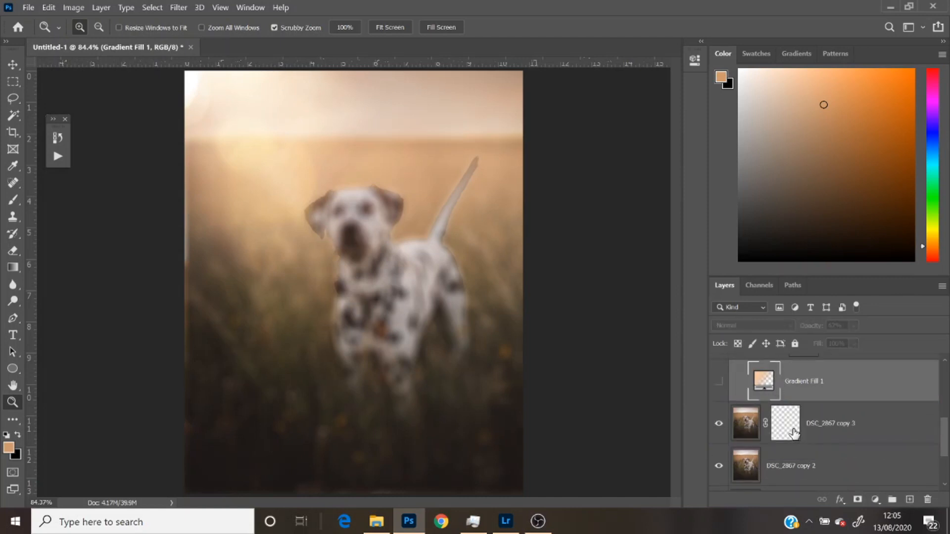
pyautogui.click(746, 433)
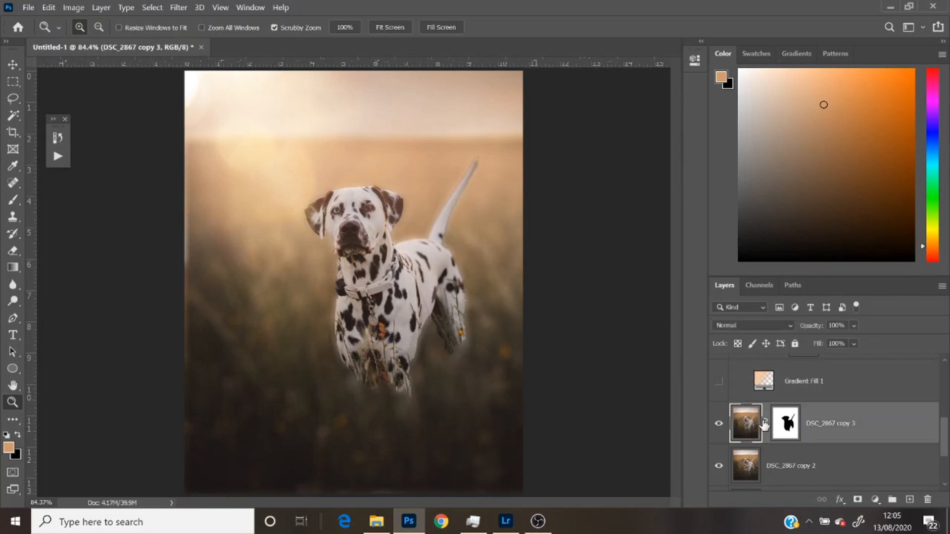
# - Softly erase the blurred layer over the foreground grass around the dog, then compare the image with that layer hidden and shown
pyautogui.click(13, 252)
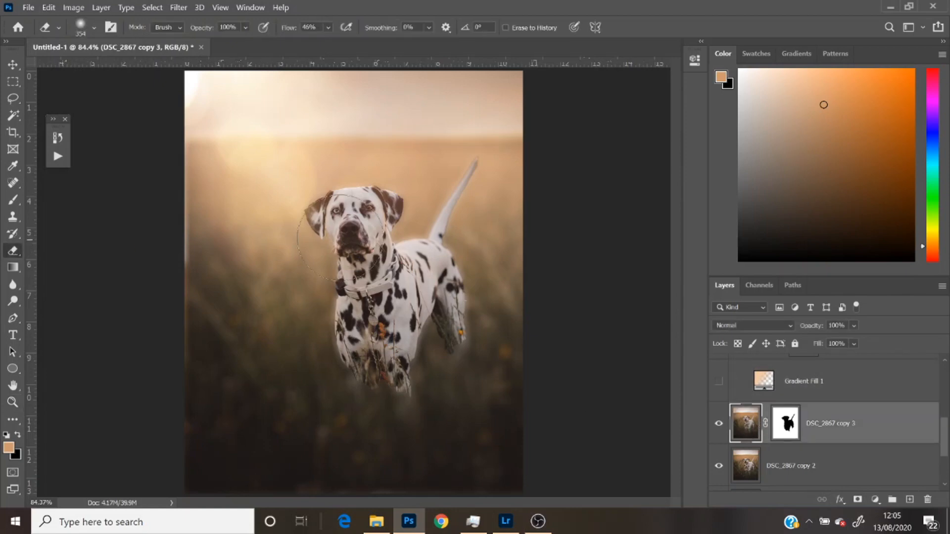
pyautogui.moveTo(273, 420)
pyautogui.mouseDown()
pyautogui.moveTo(342, 396)
pyautogui.moveTo(290, 394)
pyautogui.moveTo(372, 380)
pyautogui.moveTo(294, 339)
pyautogui.moveTo(206, 343)
pyautogui.moveTo(190, 262)
pyautogui.moveTo(203, 266)
pyautogui.moveTo(206, 243)
pyautogui.moveTo(185, 202)
pyautogui.mouseUp()
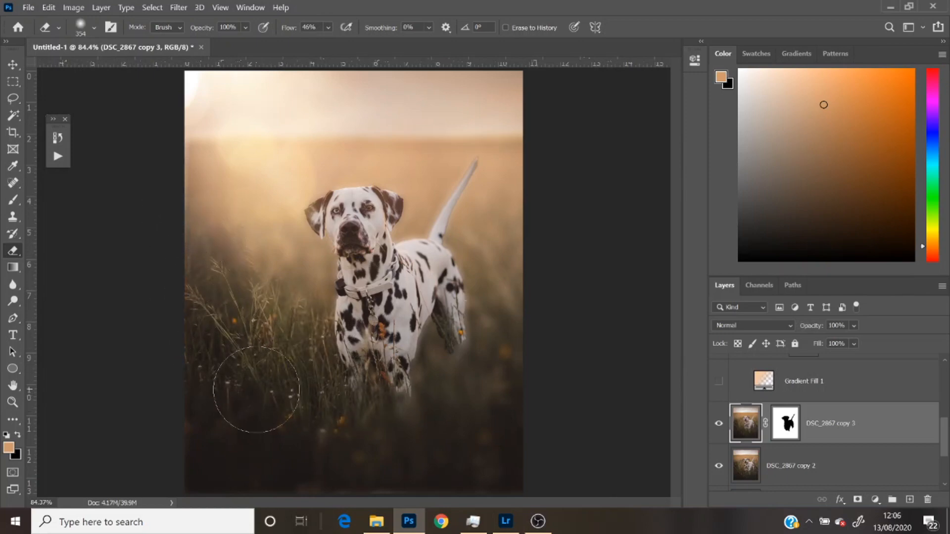
pyautogui.moveTo(257, 389)
pyautogui.mouseDown()
pyautogui.moveTo(272, 407)
pyautogui.moveTo(261, 418)
pyautogui.moveTo(234, 407)
pyautogui.moveTo(284, 435)
pyautogui.moveTo(429, 431)
pyautogui.moveTo(423, 422)
pyautogui.moveTo(477, 403)
pyautogui.moveTo(498, 346)
pyautogui.mouseUp()
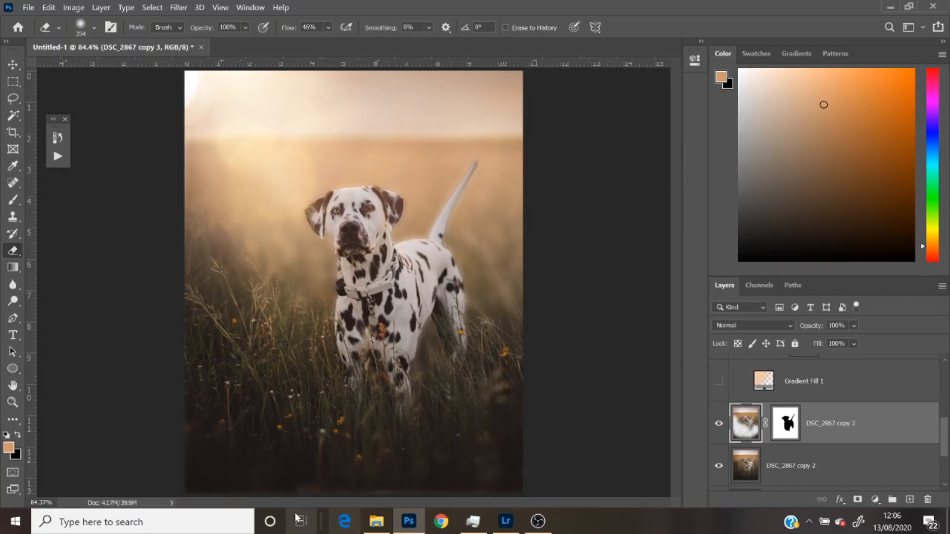
pyautogui.moveTo(488, 250)
pyautogui.mouseDown()
pyautogui.moveTo(472, 210)
pyautogui.moveTo(478, 186)
pyautogui.moveTo(447, 200)
pyautogui.moveTo(481, 200)
pyautogui.moveTo(423, 252)
pyautogui.mouseUp()
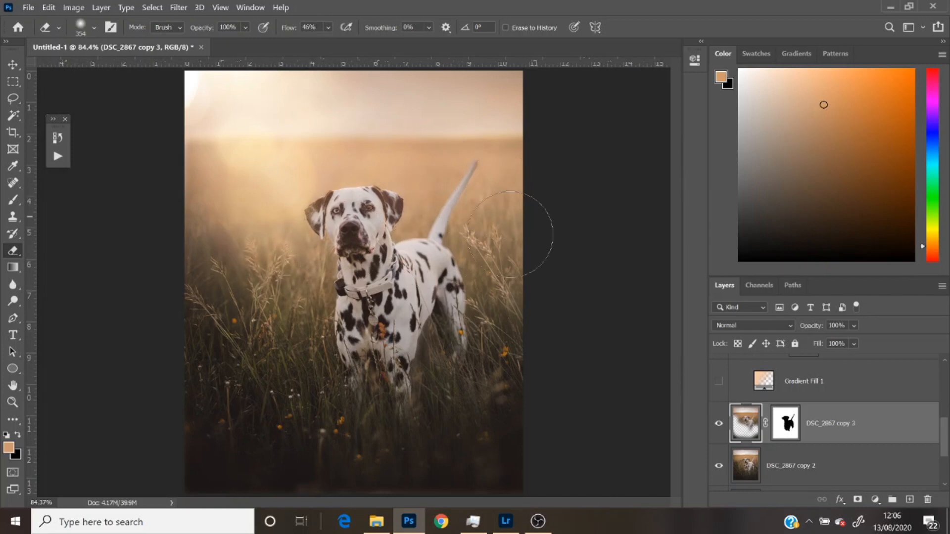
pyautogui.click(720, 425)
pyautogui.click(720, 425)
pyautogui.click(13, 403)
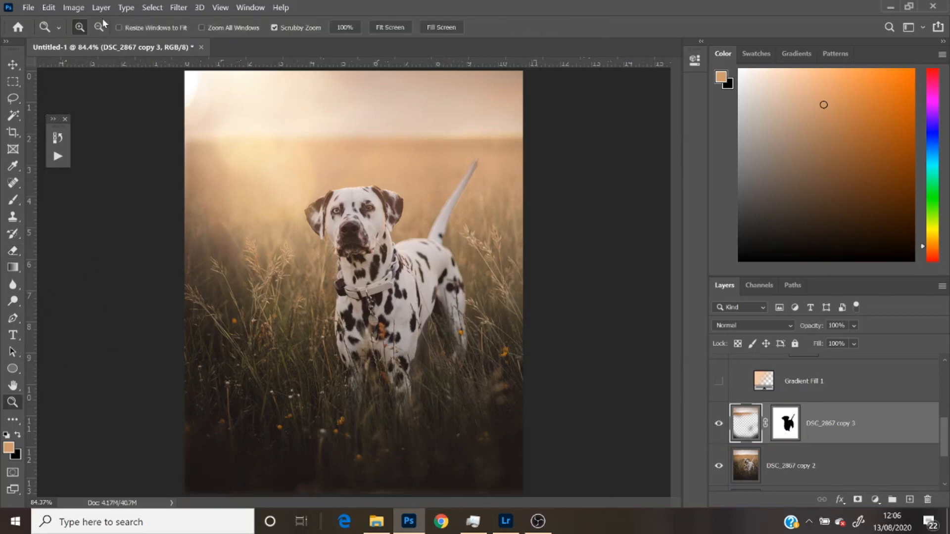
pyautogui.click(99, 28)
pyautogui.click(228, 159)
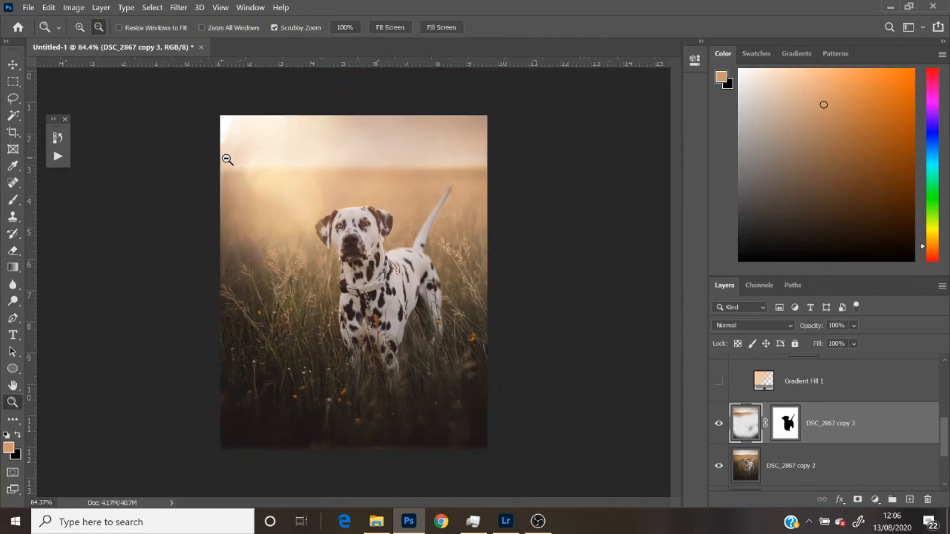
pyautogui.click(13, 64)
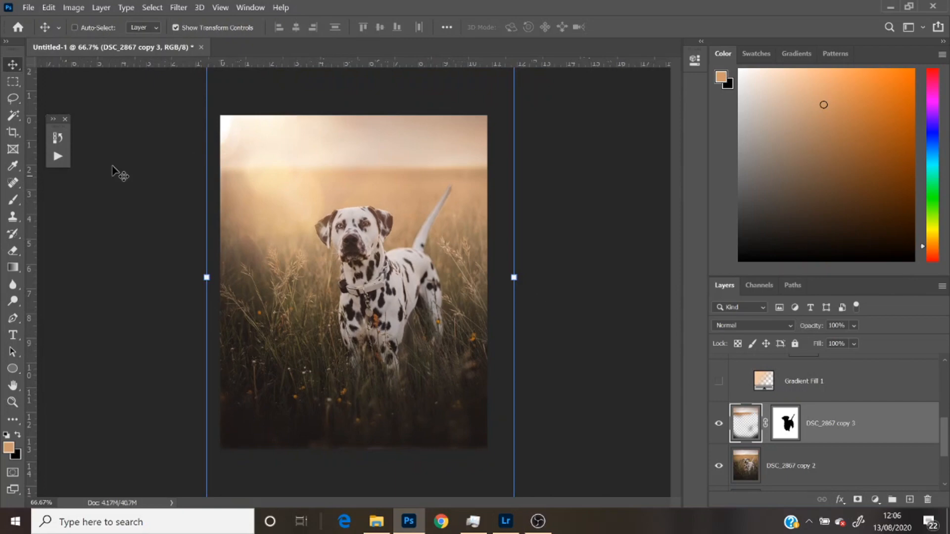
pyautogui.click(13, 81)
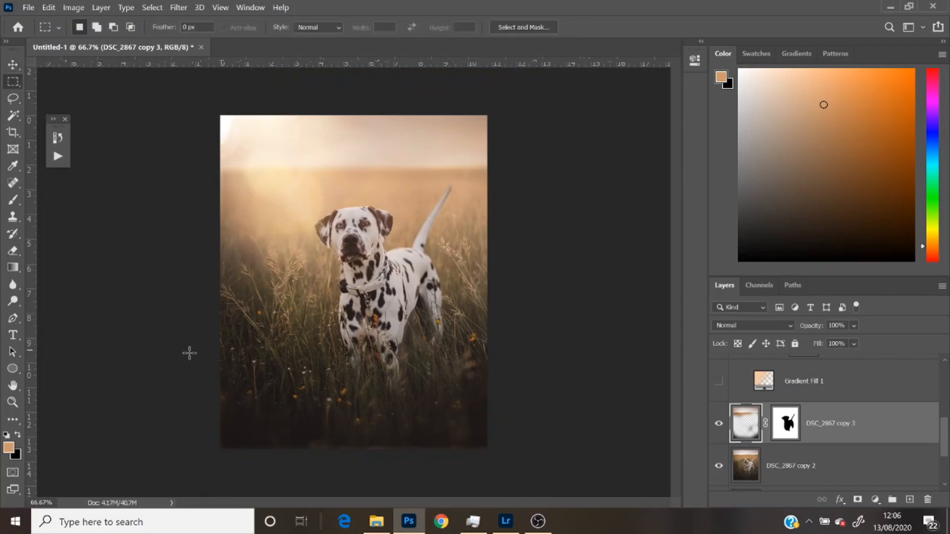
pyautogui.moveTo(189, 352); pyautogui.dragTo(625, 512)
pyautogui.click(13, 64)
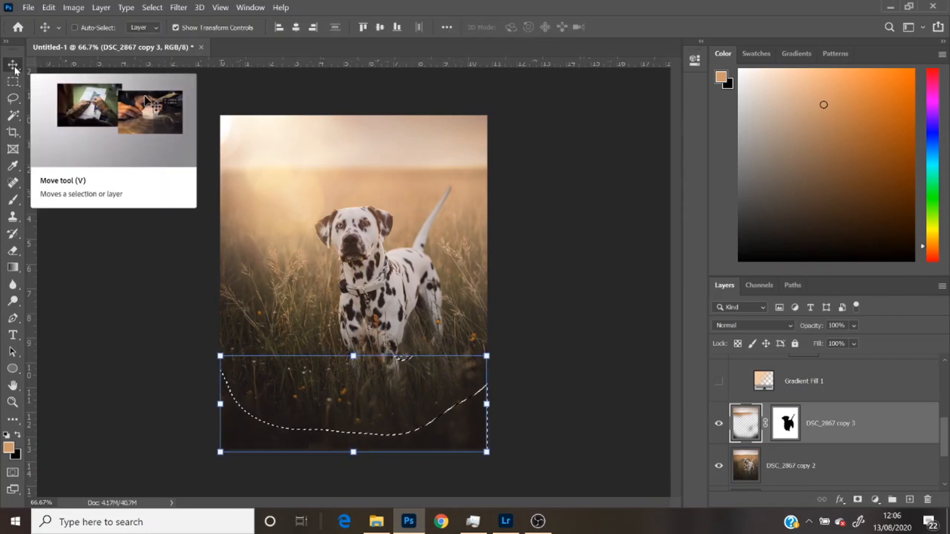
pyautogui.click(14, 79)
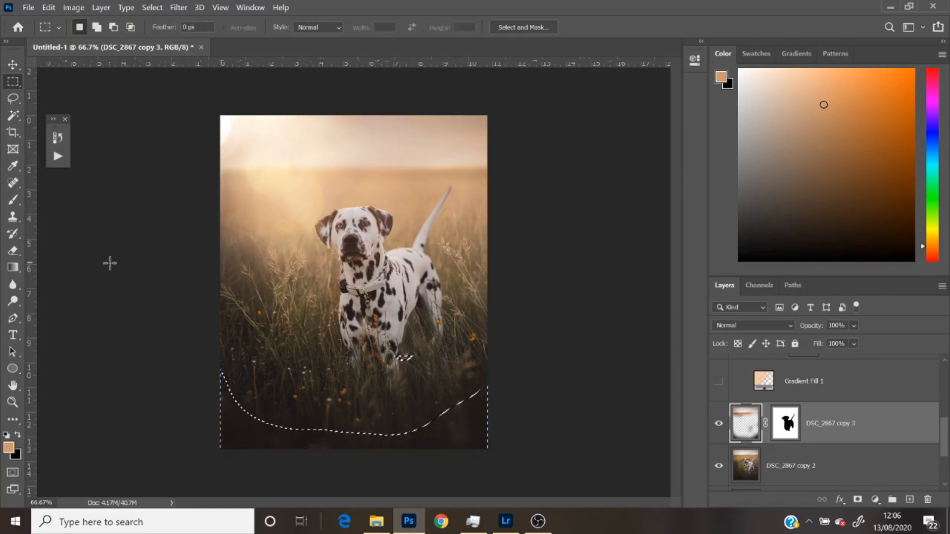
pyautogui.click(109, 263)
# - Spot-heal distracting marks in the dark foreground grass on the DSC_2867 copy 2 layer with a 37 px brush
pyautogui.click(879, 469)
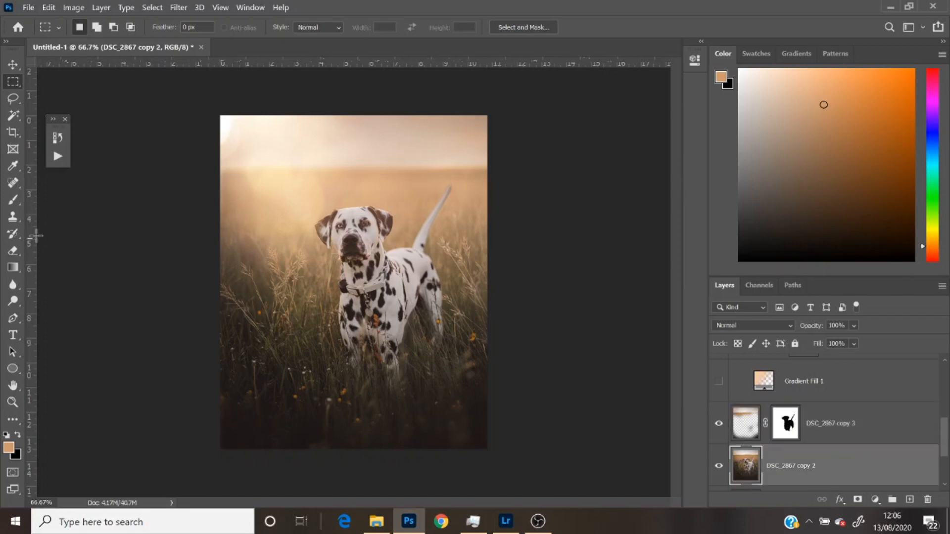
pyautogui.click(12, 184)
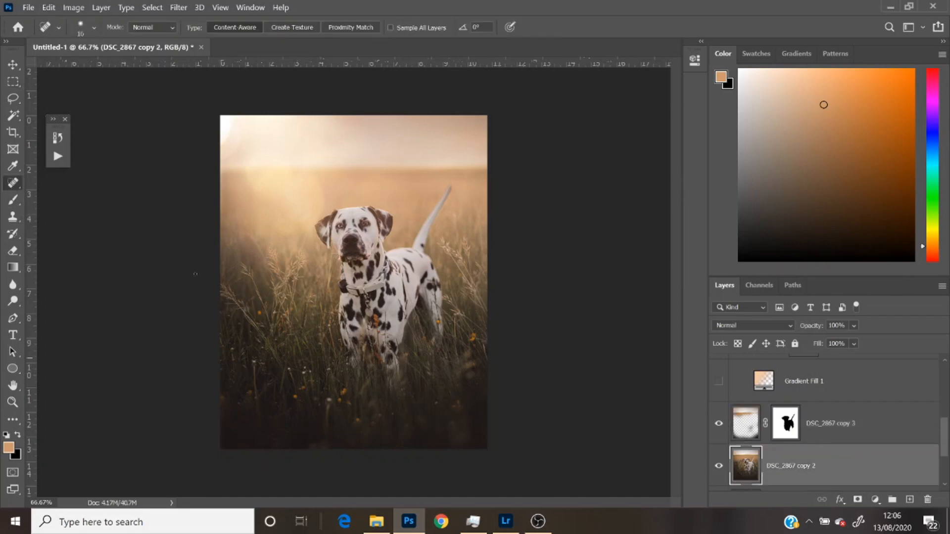
pyautogui.rightClick(15, 185)
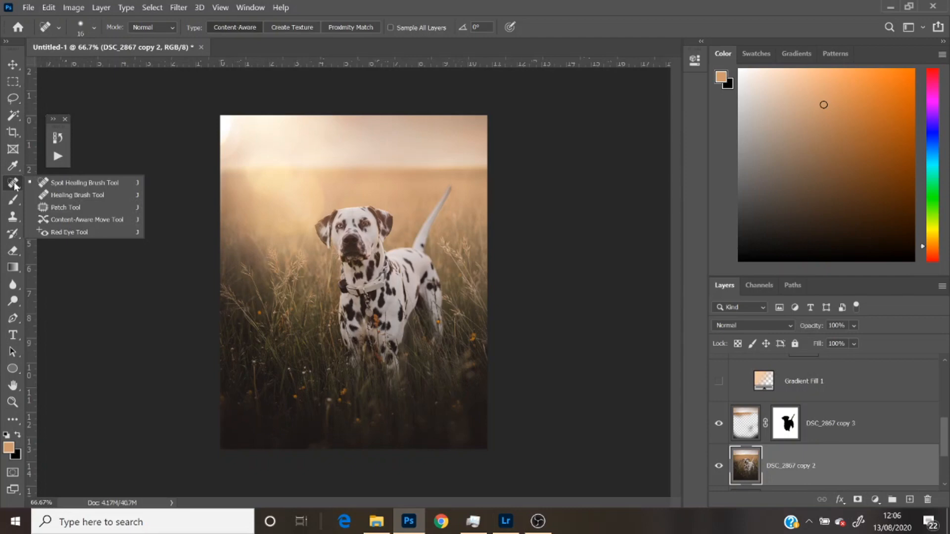
pyautogui.click(63, 183)
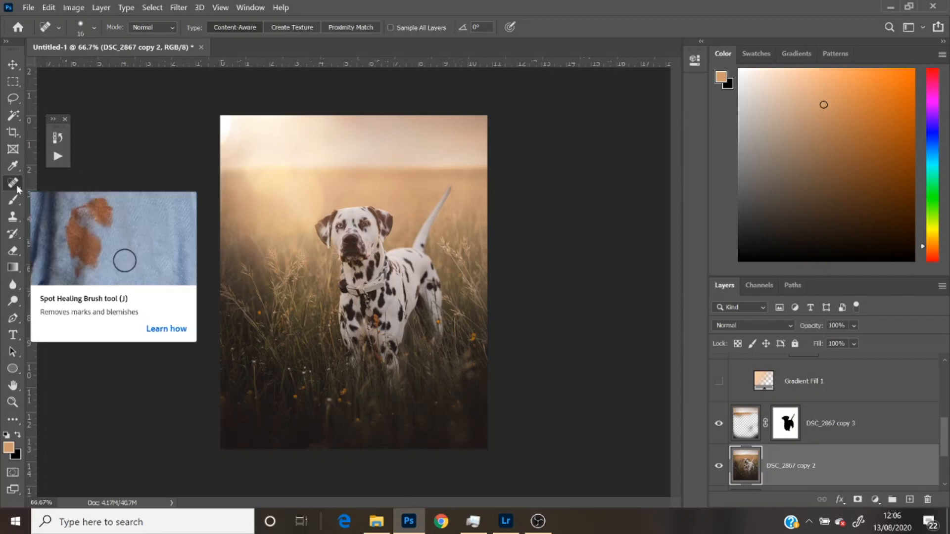
pyautogui.click(94, 29)
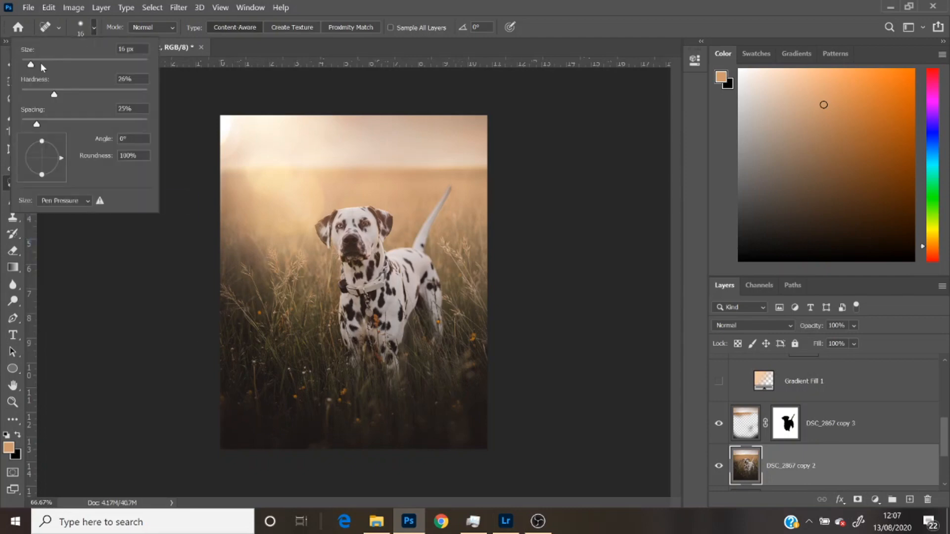
pyautogui.moveTo(33, 61); pyautogui.dragTo(44, 63)
pyautogui.click(176, 313)
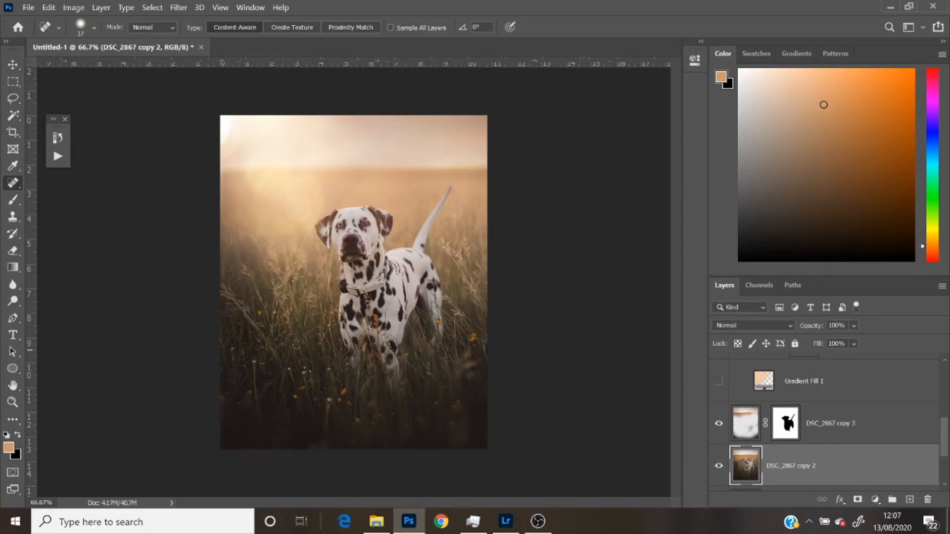
pyautogui.moveTo(255, 364); pyautogui.dragTo(258, 400)
pyautogui.moveTo(288, 367); pyautogui.dragTo(294, 381)
pyautogui.click(307, 372)
pyautogui.moveTo(330, 401); pyautogui.dragTo(328, 425)
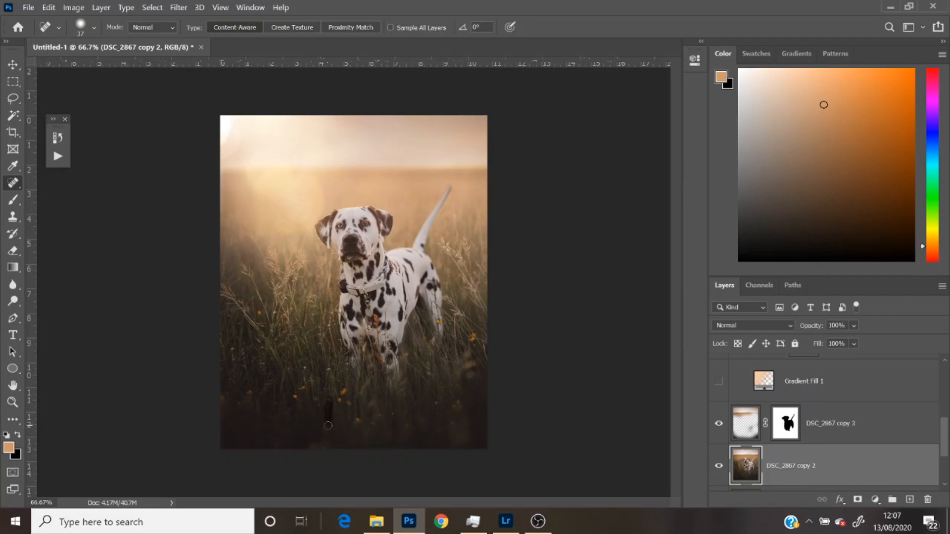
pyautogui.click(305, 368)
# - Erase more of the leftover blur over the foreground grass on the DSC_2867 copy 3 layer
pyautogui.click(753, 436)
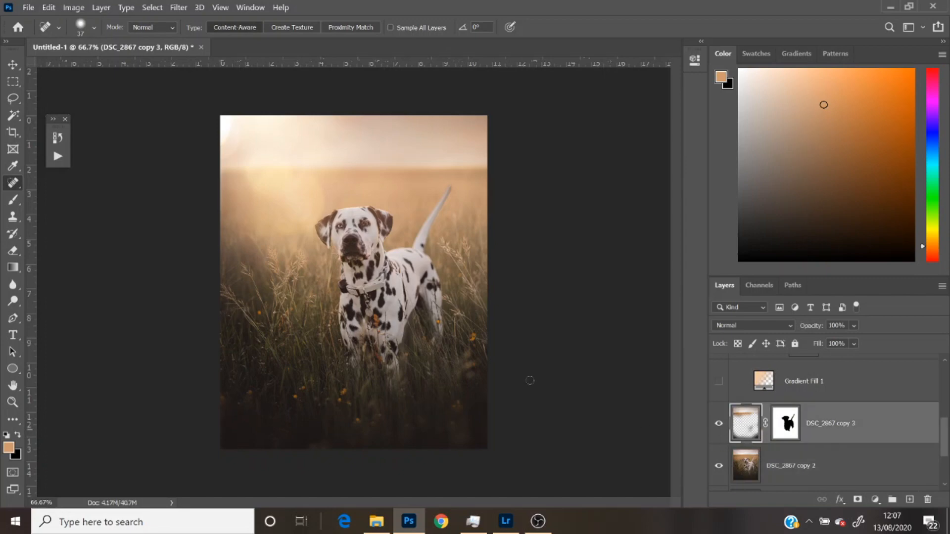
pyautogui.click(13, 251)
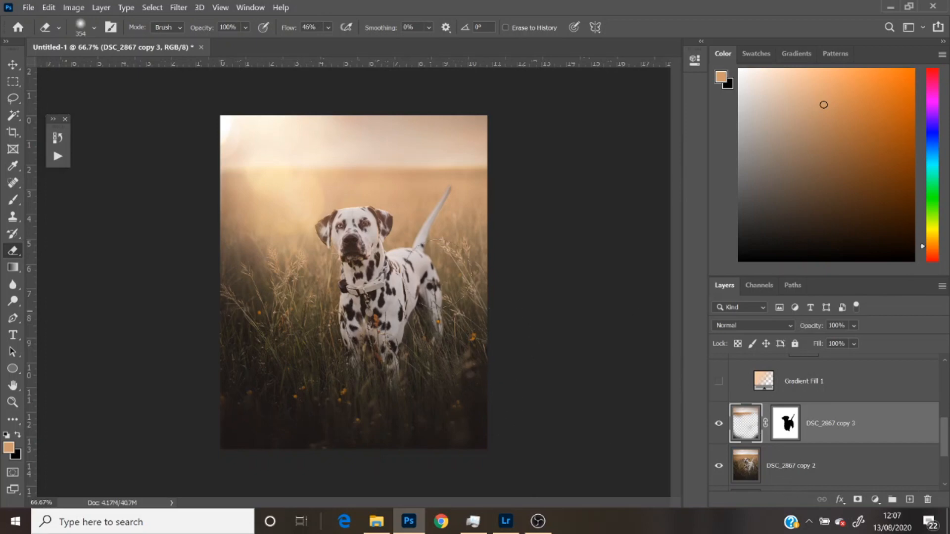
pyautogui.click(750, 473)
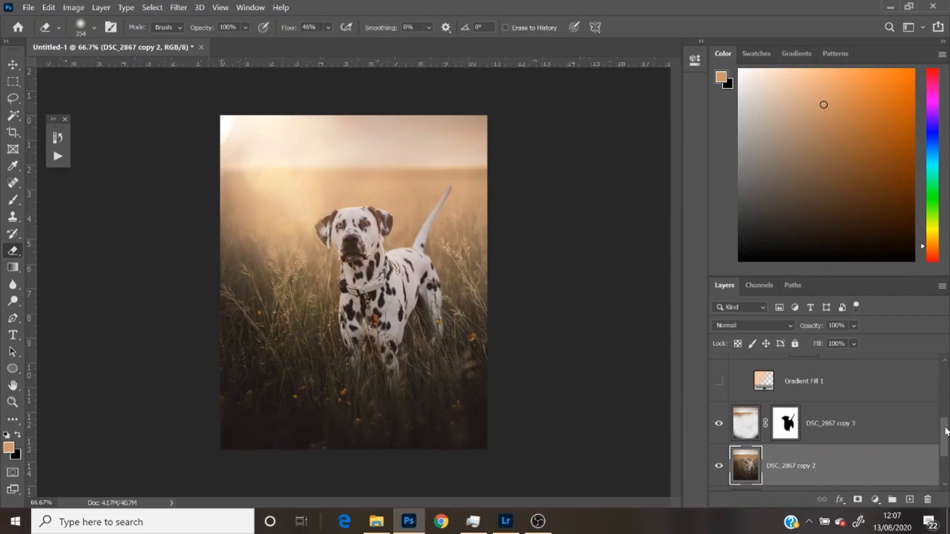
pyautogui.moveTo(946, 430)
pyautogui.mouseDown()
pyautogui.moveTo(946, 415)
pyautogui.moveTo(946, 443)
pyautogui.mouseUp()
pyautogui.click(874, 500)
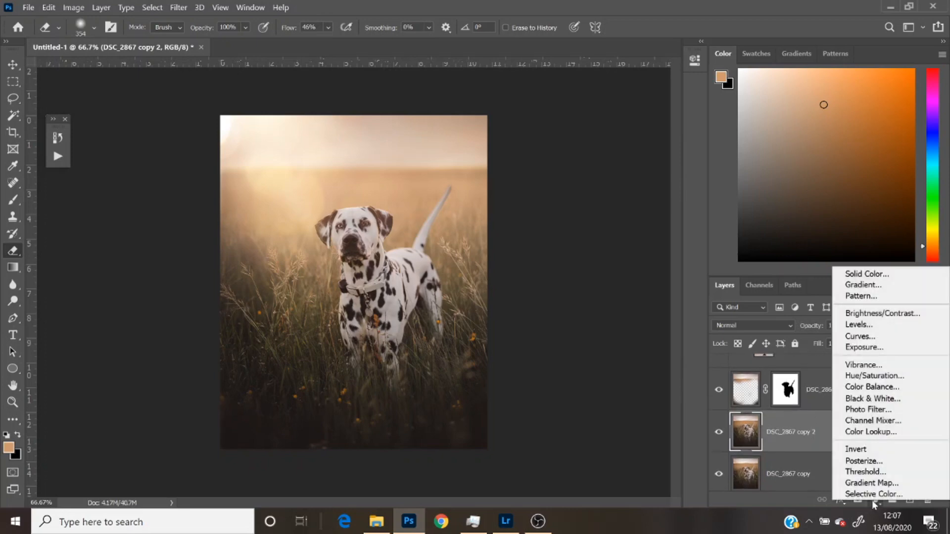
pyautogui.click(764, 430)
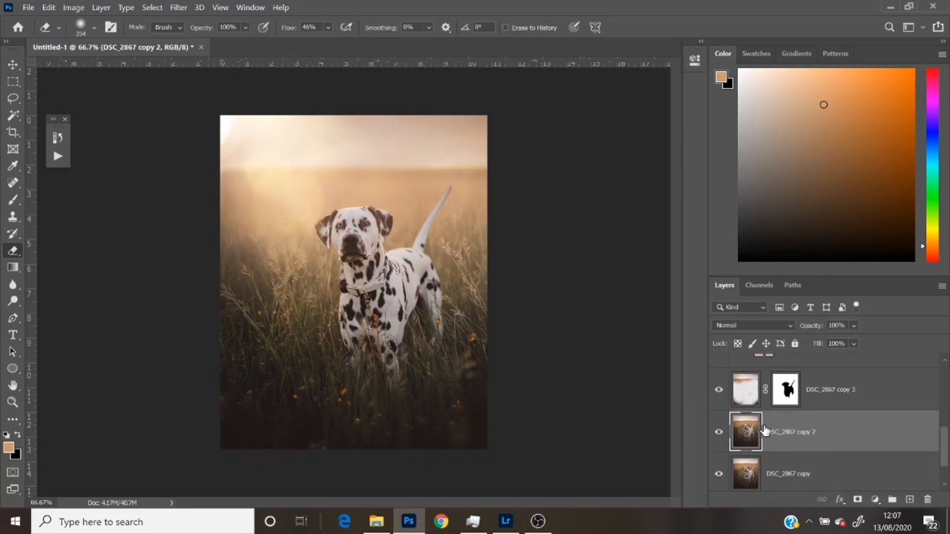
# - Add a Selective Color adjustment layer at the top of Group 1 and set the cyan of its Reds to -23%
pyautogui.moveTo(945, 454); pyautogui.dragTo(944, 386)
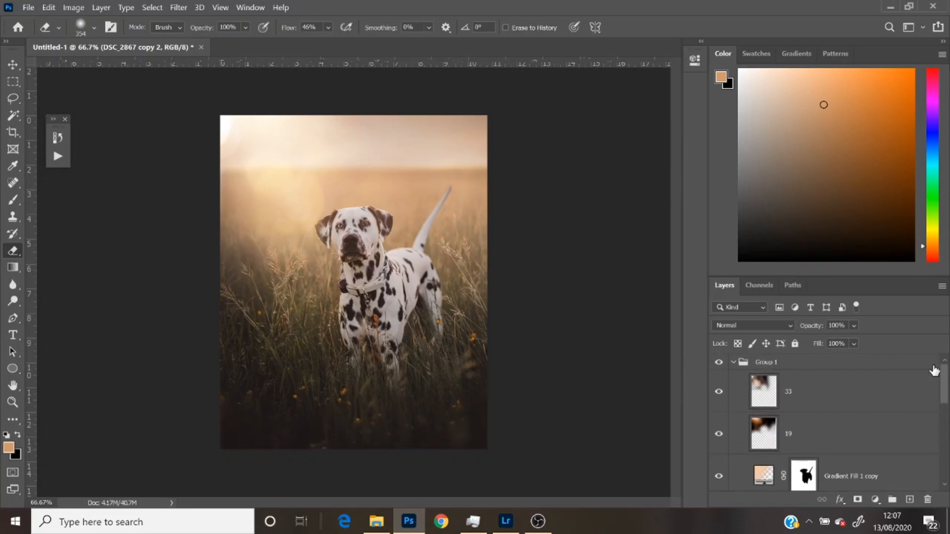
pyautogui.click(888, 369)
pyautogui.click(876, 500)
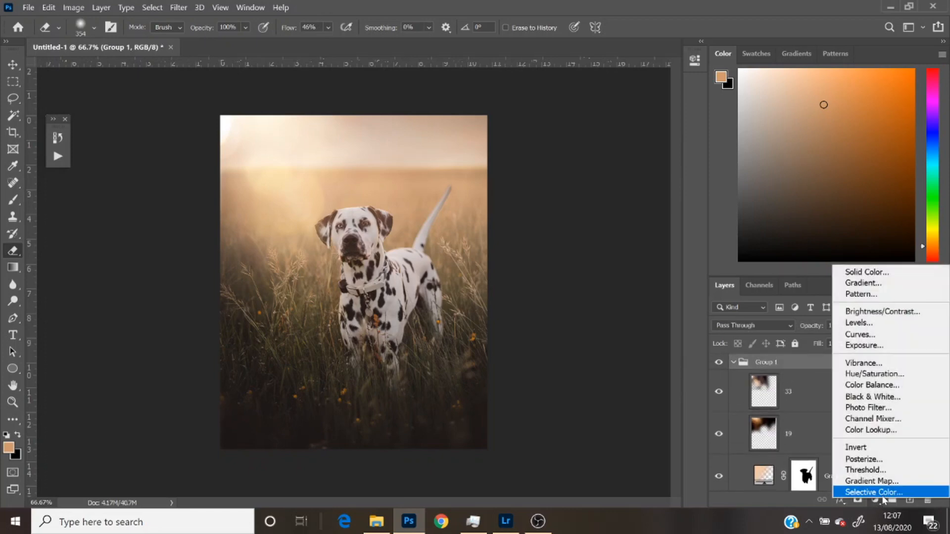
pyautogui.click(885, 492)
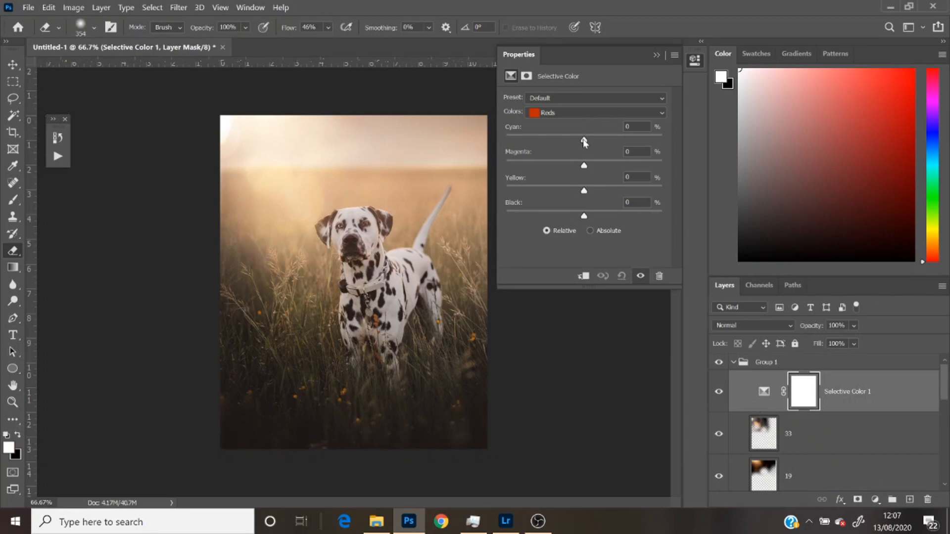
pyautogui.moveTo(583, 140); pyautogui.dragTo(509, 168)
pyautogui.click(655, 54)
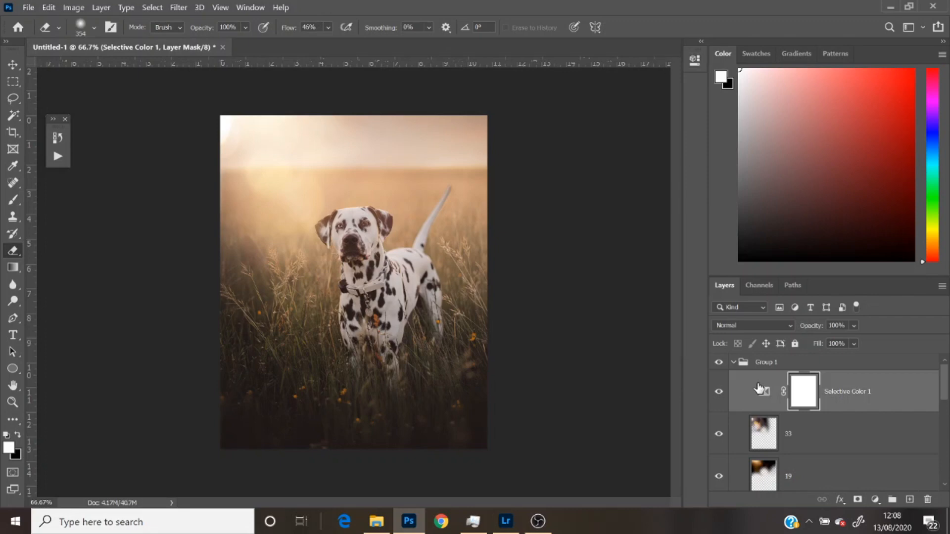
# - Move the Selective Color layer out of Group 1 to the top of the layer stack and collapse the group
pyautogui.moveTo(759, 387); pyautogui.dragTo(726, 358)
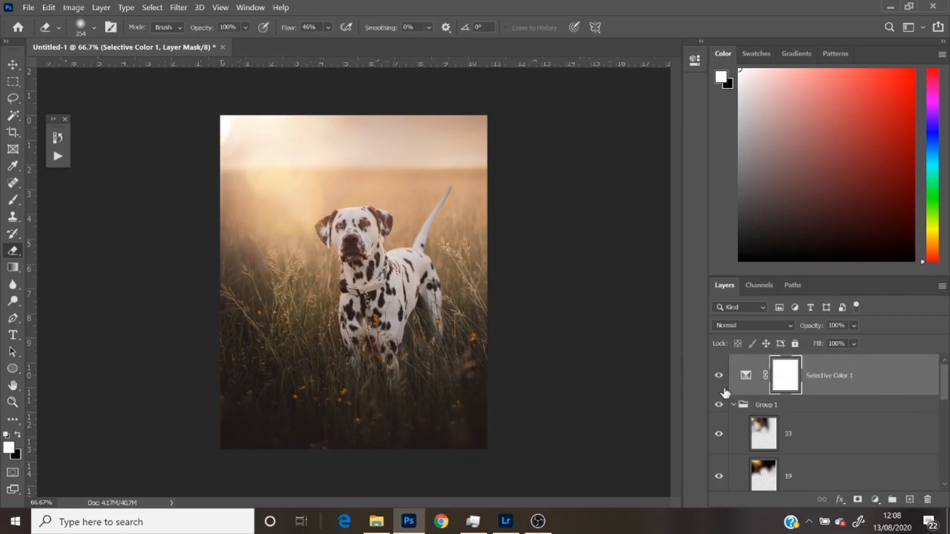
pyautogui.click(733, 404)
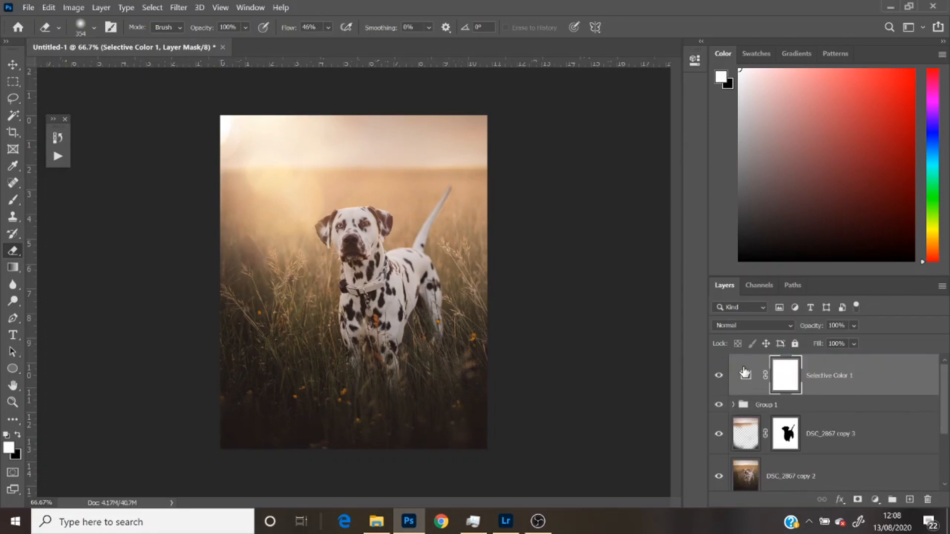
# - Set the Yellows in the Selective Color adjustment to cyan -60%, magenta +7%, yellow +25% and black +13%
pyautogui.doubleClick(737, 374)
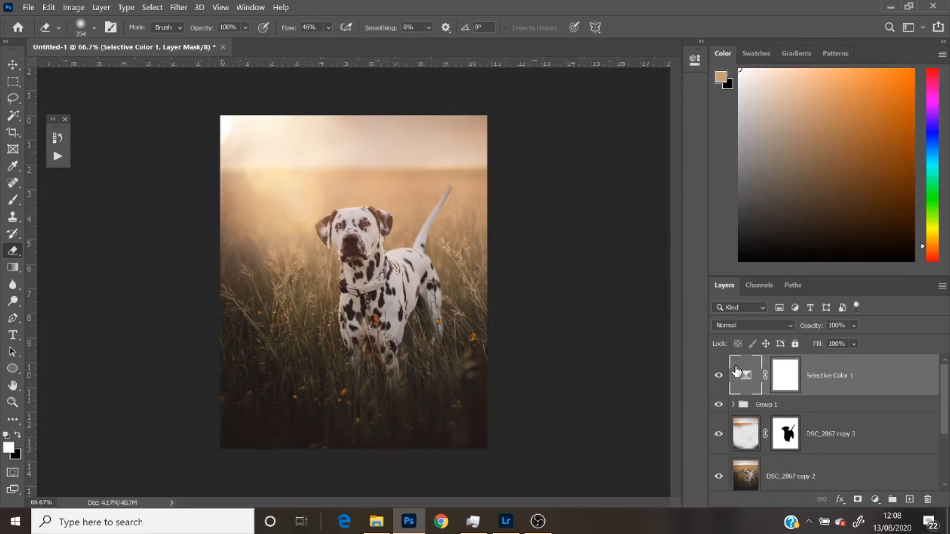
pyautogui.click(572, 117)
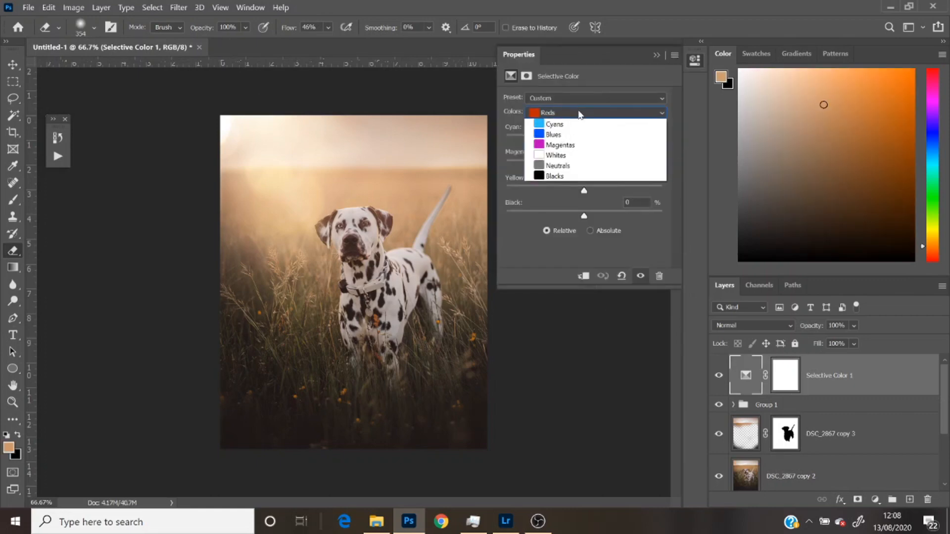
pyautogui.click(573, 119)
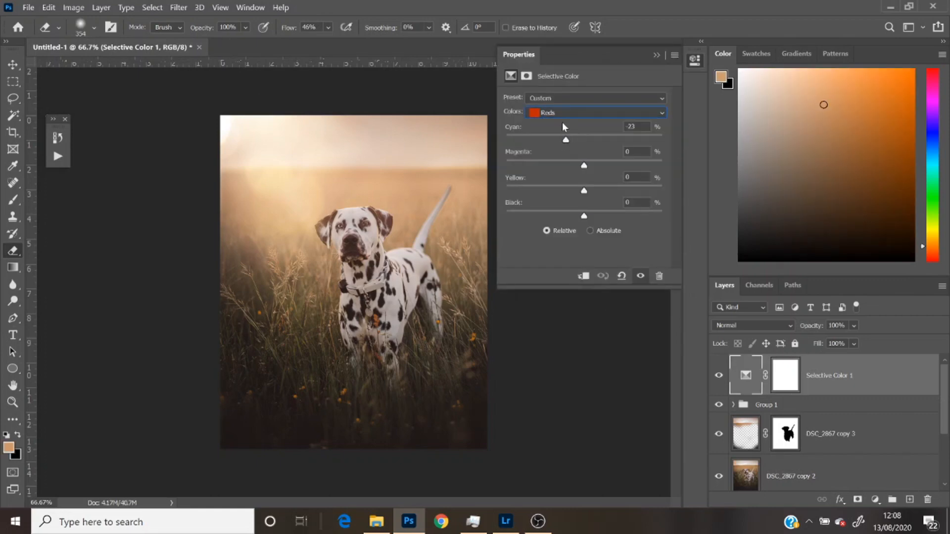
pyautogui.click(562, 115)
pyautogui.click(561, 124)
pyautogui.moveTo(586, 143); pyautogui.dragTo(540, 166)
pyautogui.moveTo(584, 191); pyautogui.dragTo(589, 171)
pyautogui.moveTo(584, 221)
pyautogui.mouseDown()
pyautogui.moveTo(573, 221)
pyautogui.moveTo(596, 225)
pyautogui.mouseUp()
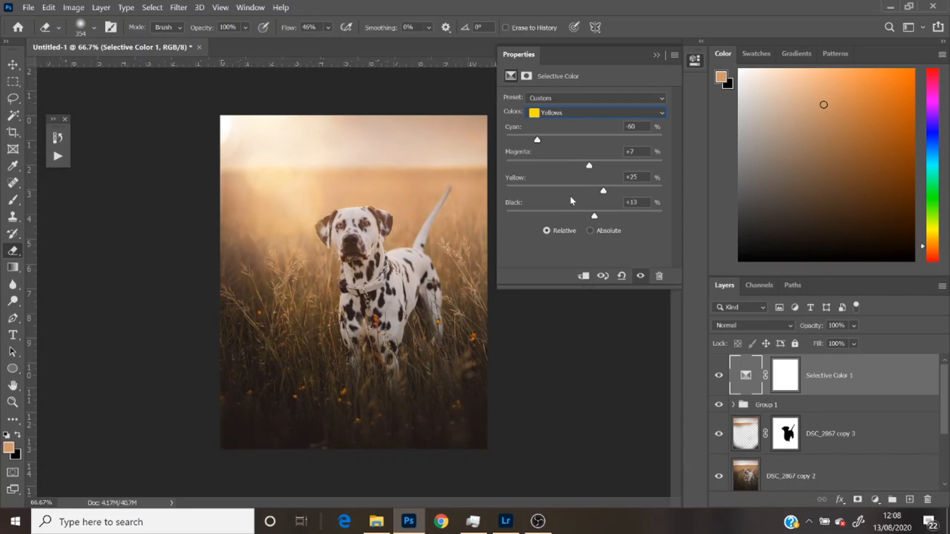
# - Lower the yellow of the Reds to -22% and fine-tune their cyan and magenta in the Selective Color adjustment
pyautogui.click(594, 116)
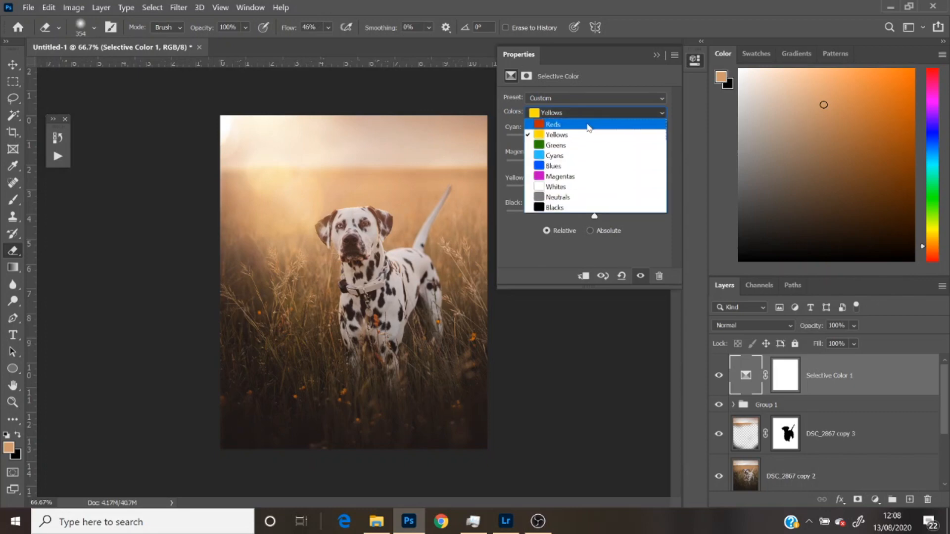
pyautogui.click(587, 119)
pyautogui.moveTo(584, 167); pyautogui.dragTo(567, 192)
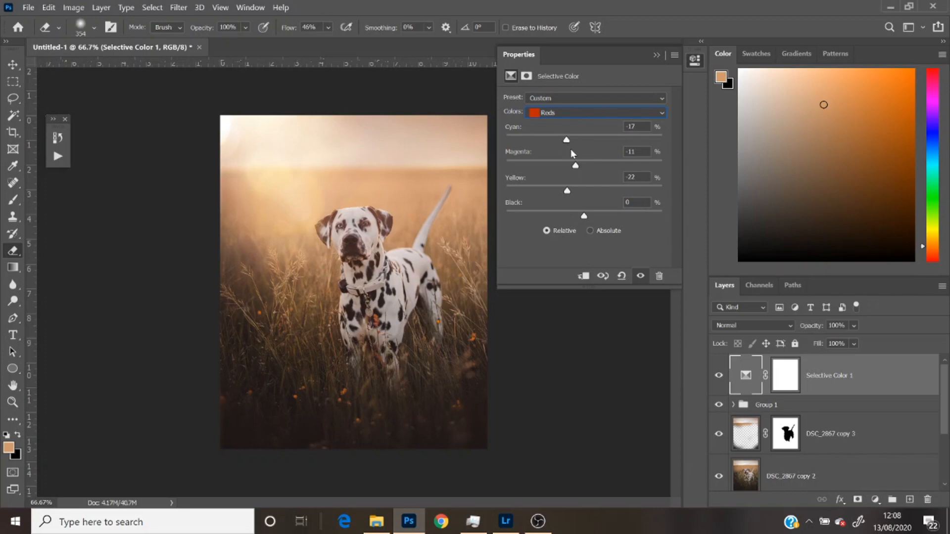
pyautogui.moveTo(566, 140); pyautogui.dragTo(592, 161)
# - Reduce the cyan of the Yellows to -76% and raise their yellow amount further in the Selective Color adjustment
pyautogui.click(556, 115)
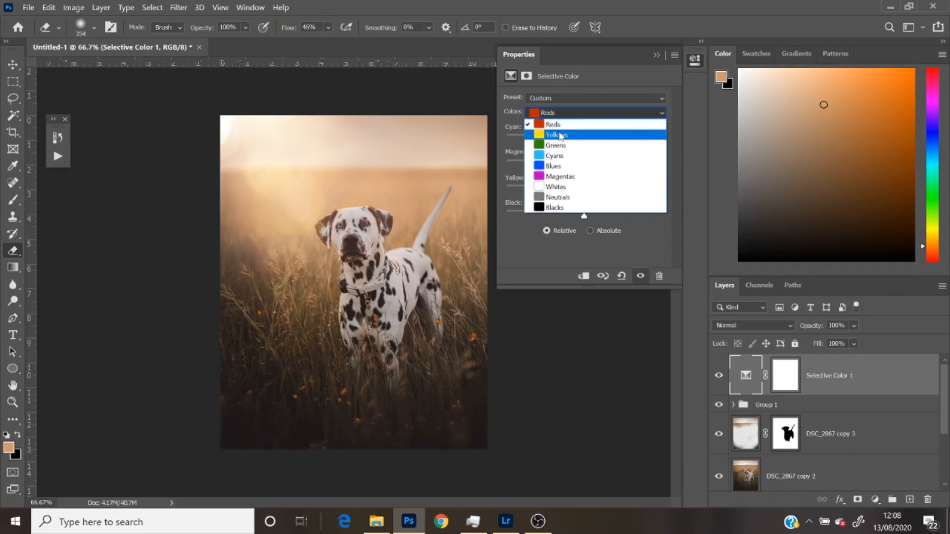
pyautogui.click(560, 136)
pyautogui.moveTo(538, 142); pyautogui.dragTo(492, 149)
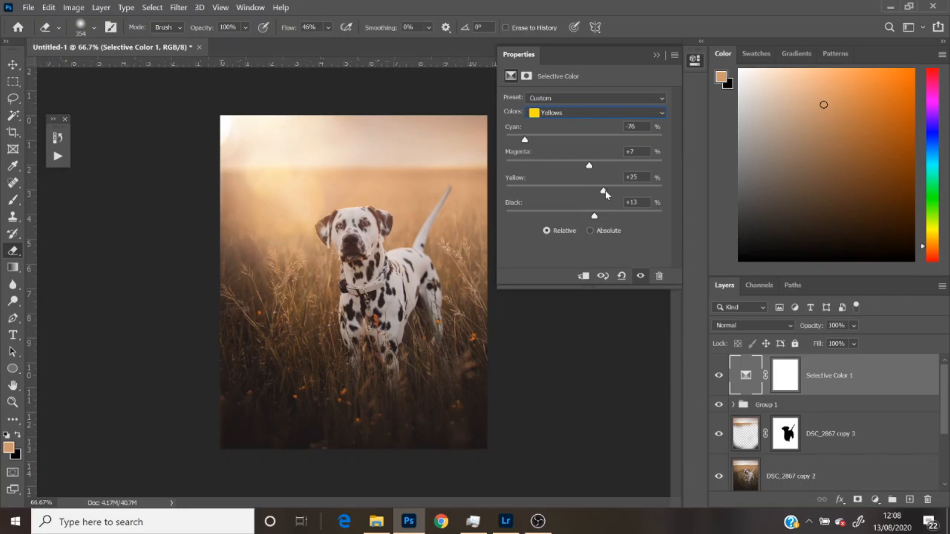
pyautogui.moveTo(604, 191); pyautogui.dragTo(617, 206)
pyautogui.click(656, 55)
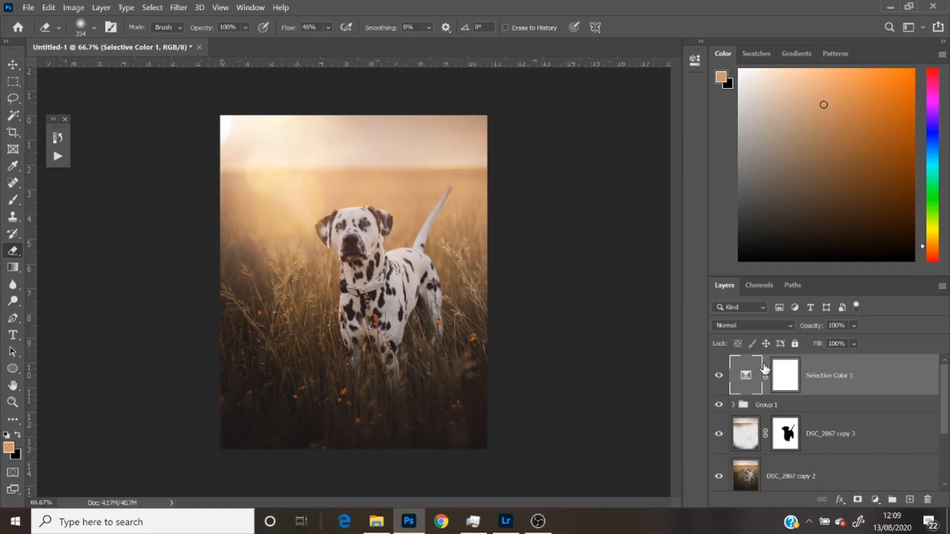
# - Erase the Selective Color 1 mask over the dog's face, chest and body with a soft 199 px eraser
pyautogui.click(785, 375)
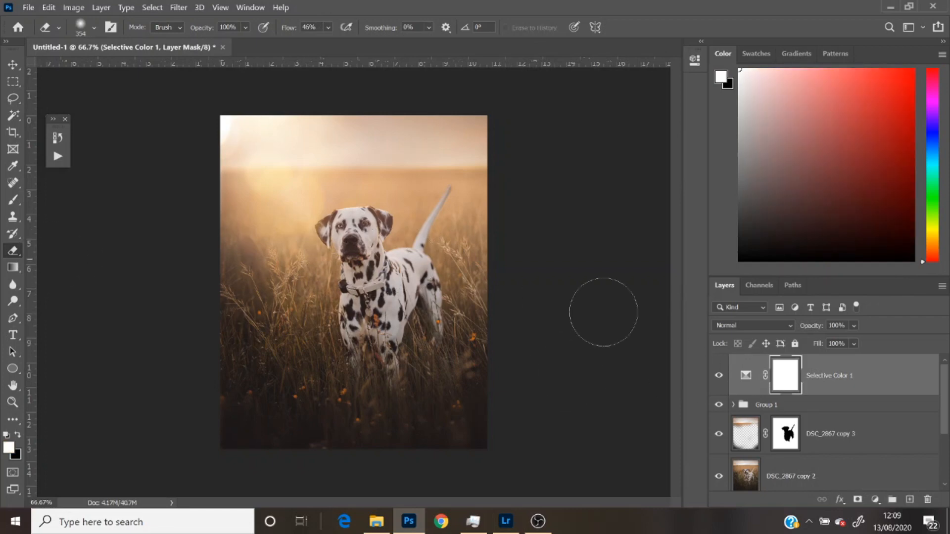
pyautogui.click(94, 28)
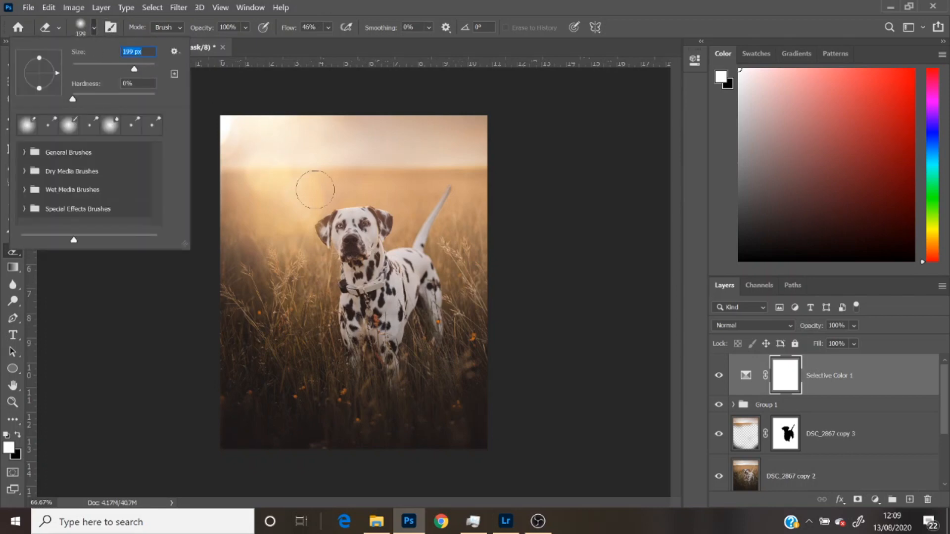
pyautogui.click(348, 231)
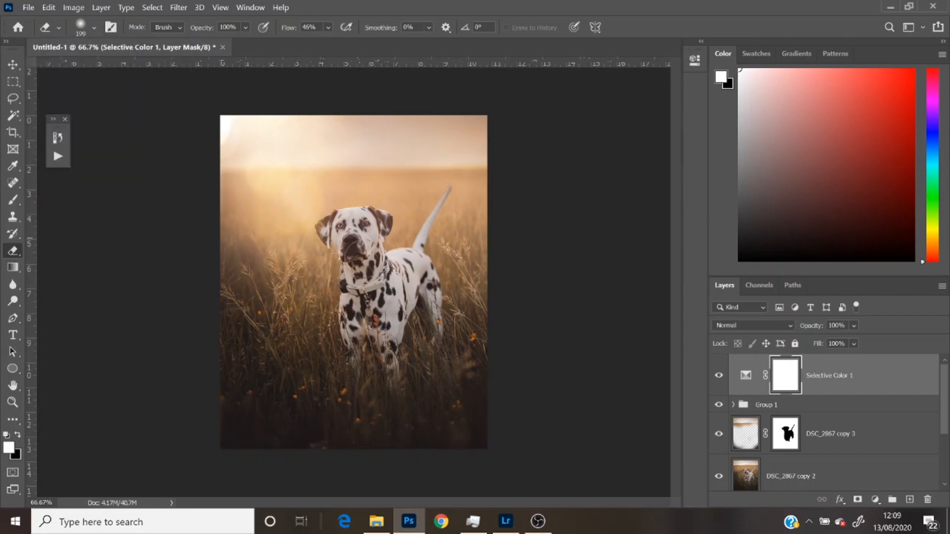
pyautogui.click(353, 240)
pyautogui.moveTo(384, 273); pyautogui.dragTo(377, 312)
# - Erase the Selective Color 1 mask over small spots in the lower grass with a 26 px eraser, and compare the image without the adjustment
pyautogui.click(94, 27)
pyautogui.moveTo(91, 69); pyautogui.dragTo(82, 69)
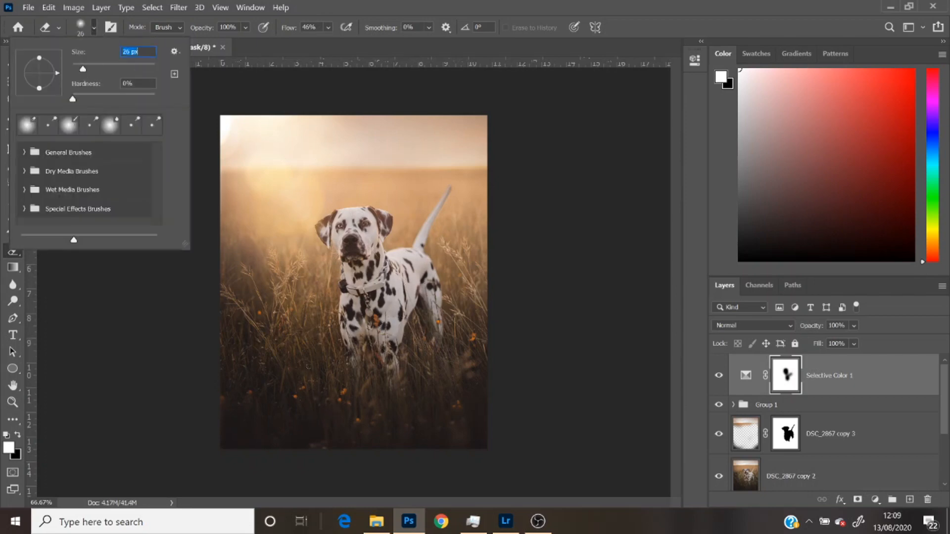
pyautogui.click(296, 397)
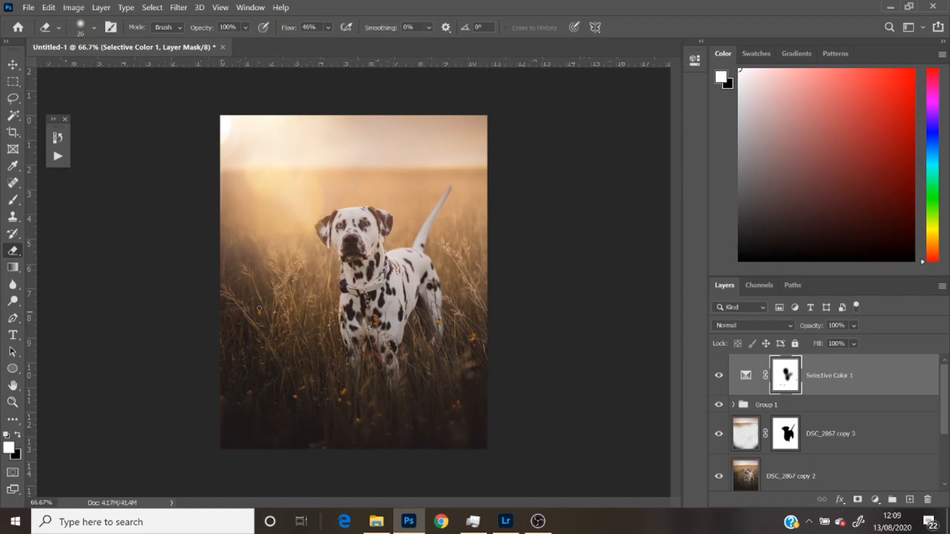
pyautogui.click(719, 376)
pyautogui.click(718, 377)
# - Activate the DSC_2867 copy 3 layer's image and set the eraser size to 94 px
pyautogui.moveTo(947, 391); pyautogui.dragTo(947, 433)
pyautogui.click(744, 375)
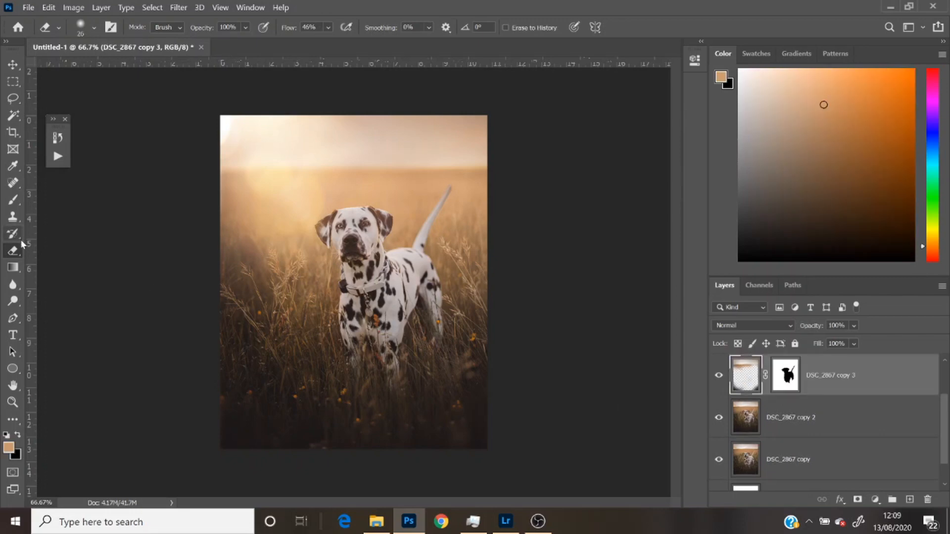
pyautogui.click(94, 29)
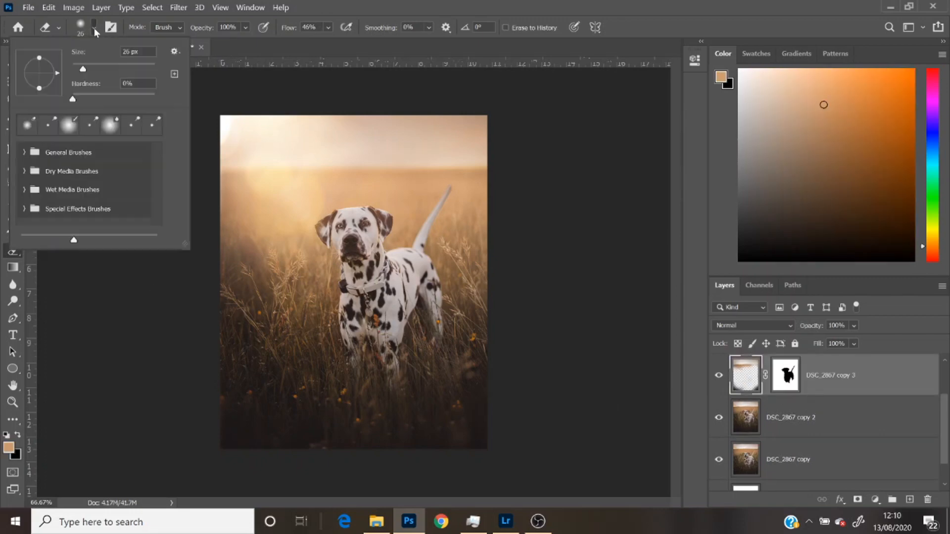
pyautogui.click(112, 69)
pyautogui.click(221, 314)
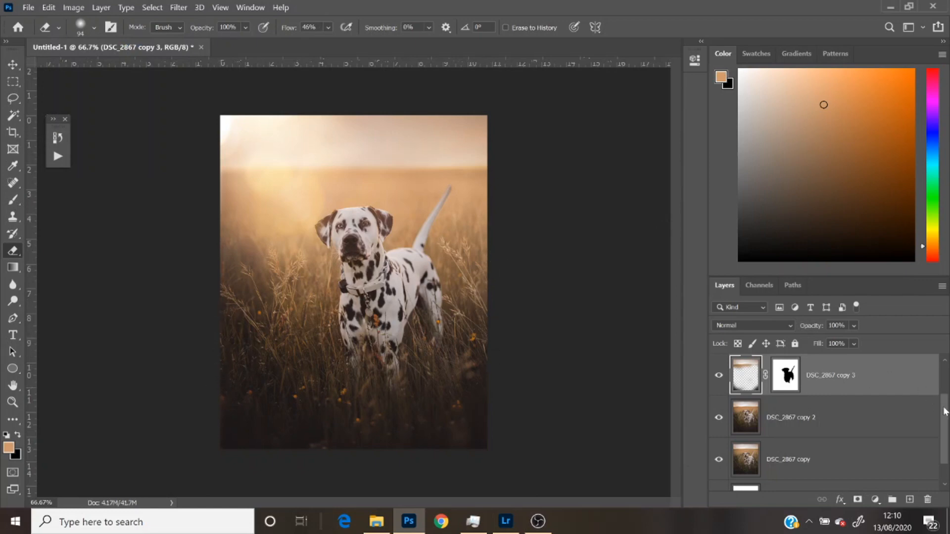
# - Expand Group 1 and set the opacity of Gradient Fill 1 copy to 65% and Gradient Fill 1 copy 2 to 66%
pyautogui.scroll(2, 946, 443)
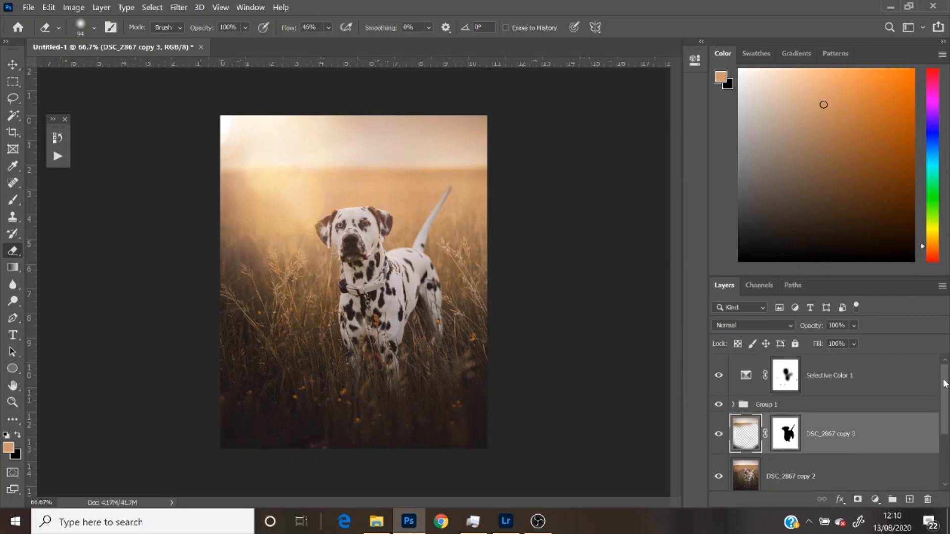
pyautogui.click(735, 406)
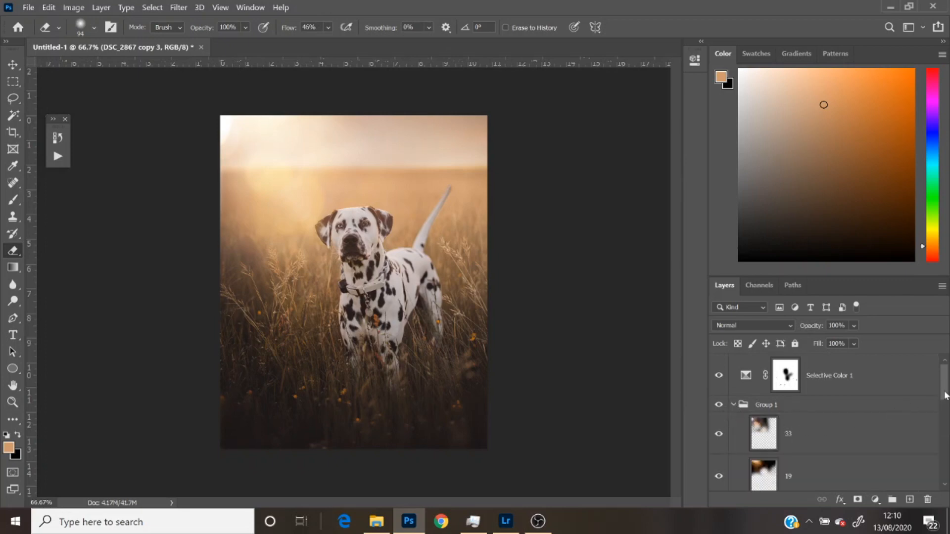
pyautogui.scroll(-3, 945, 393)
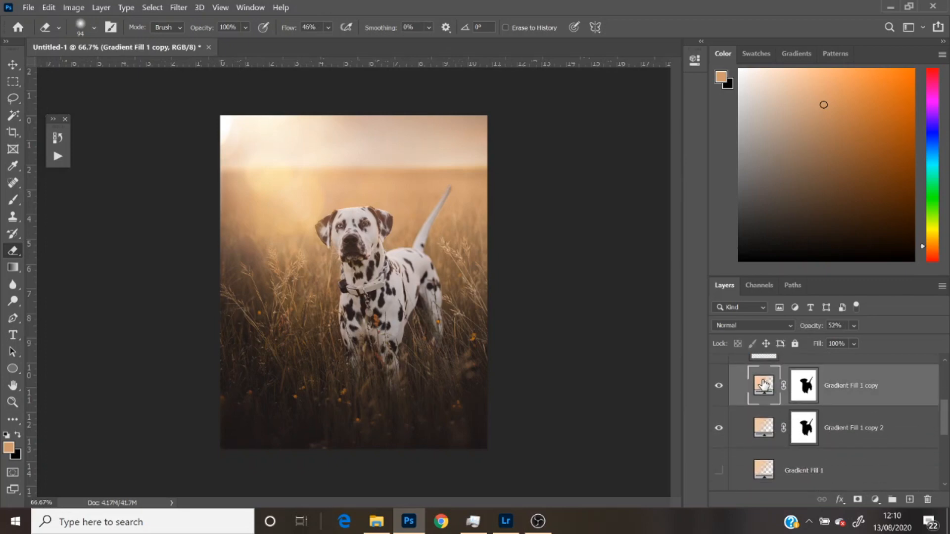
pyautogui.click(764, 385)
pyautogui.moveTo(871, 341); pyautogui.dragTo(879, 341)
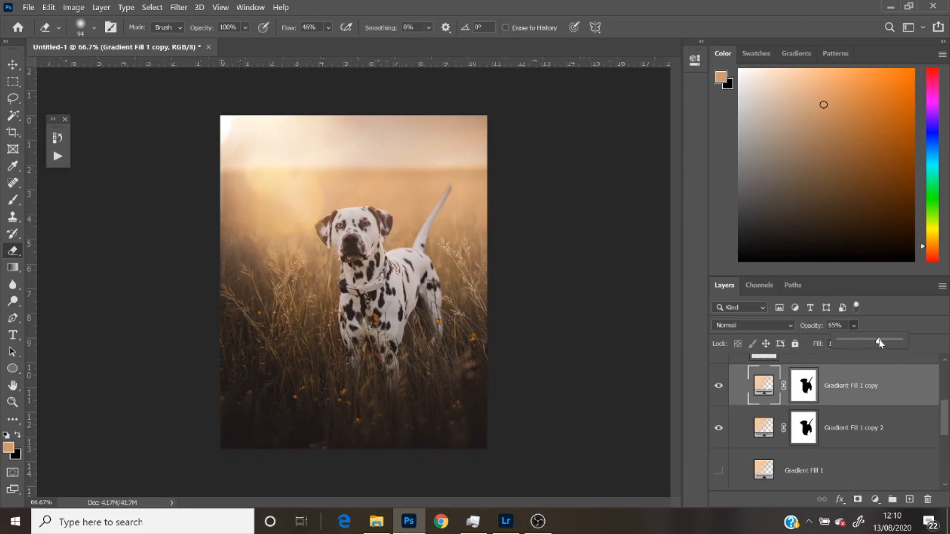
pyautogui.click(806, 429)
pyautogui.click(804, 427)
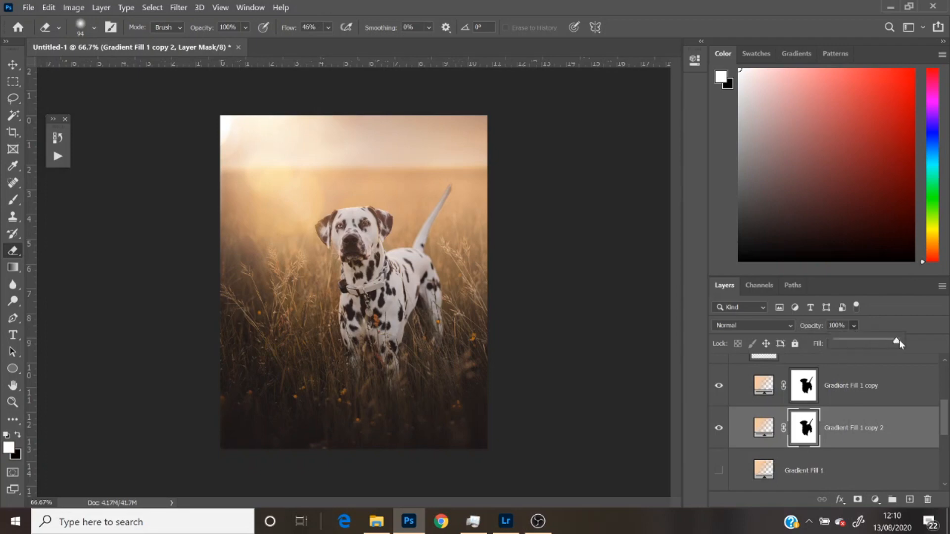
pyautogui.moveTo(898, 339); pyautogui.dragTo(876, 343)
# - Examine the whole composite at 50% and the dog at 100% magnification, with the Selective Color 1 layer selected
pyautogui.click(13, 82)
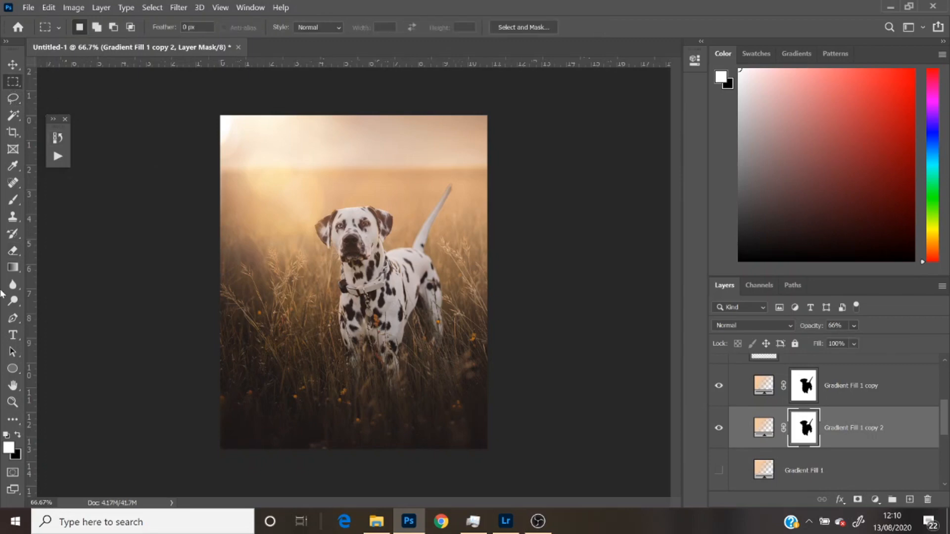
pyautogui.click(13, 402)
pyautogui.click(370, 254)
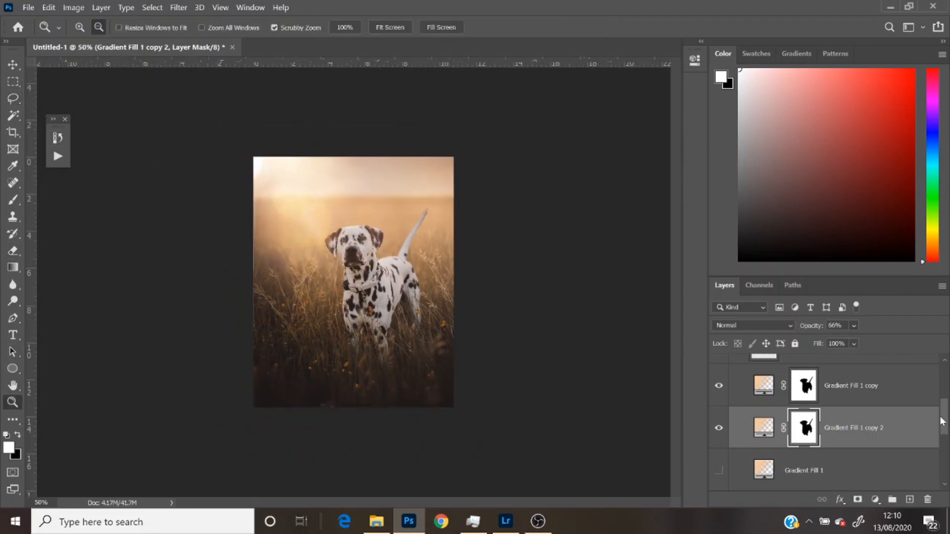
pyautogui.moveTo(941, 421); pyautogui.dragTo(936, 363)
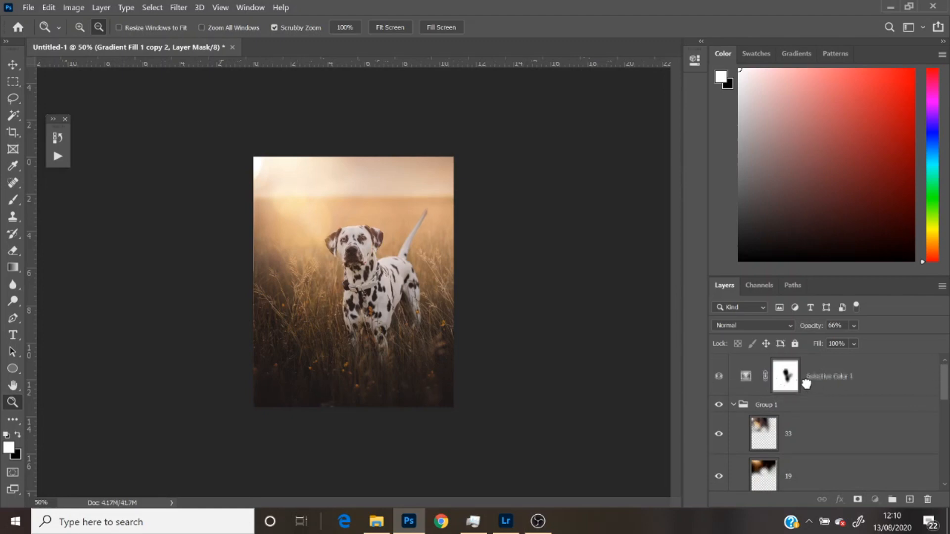
pyautogui.moveTo(806, 384)
pyautogui.mouseDown()
pyautogui.moveTo(799, 403)
pyautogui.moveTo(795, 378)
pyautogui.moveTo(802, 380)
pyautogui.mouseUp()
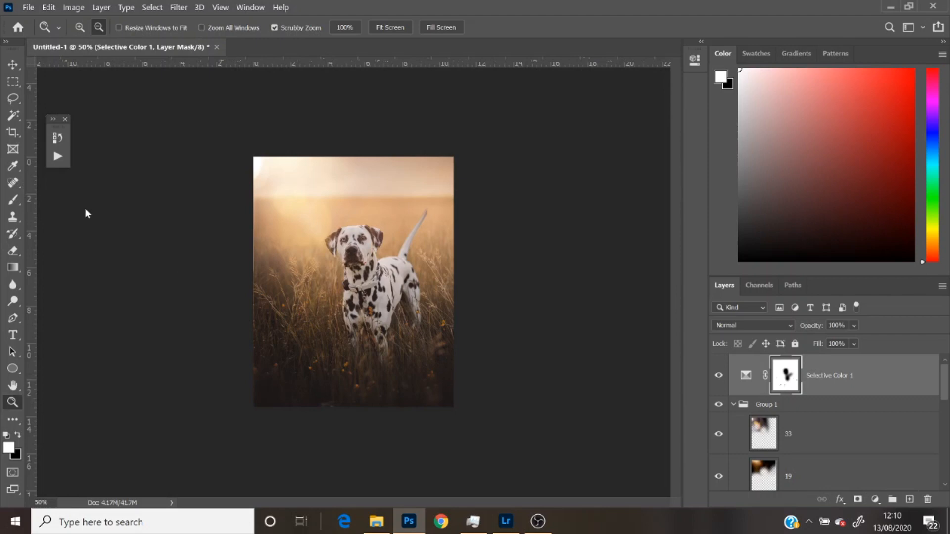
pyautogui.click(79, 27)
pyautogui.click(393, 267)
pyautogui.click(392, 268)
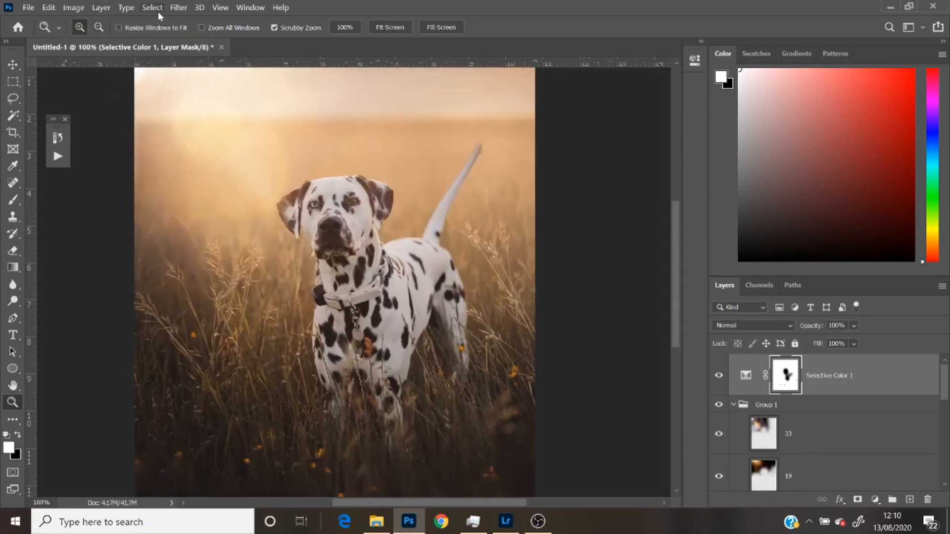
# - Apply Smart Sharpen to the DSC_2867 copy 2 layer with amount 52%, radius 0.6 px, noise reduction 8% and Lens Blur removal
pyautogui.click(178, 7)
pyautogui.moveTo(197, 243)
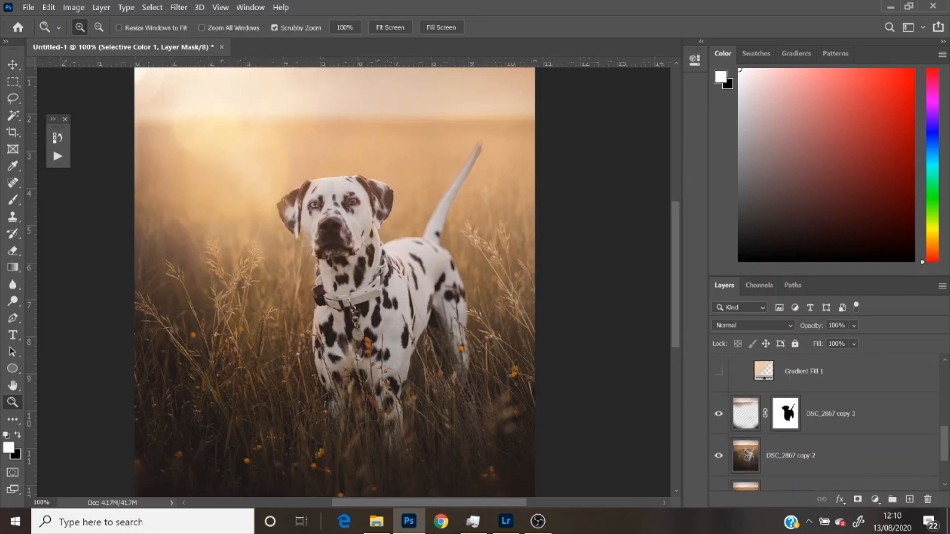
pyautogui.scroll(-3, 831, 422)
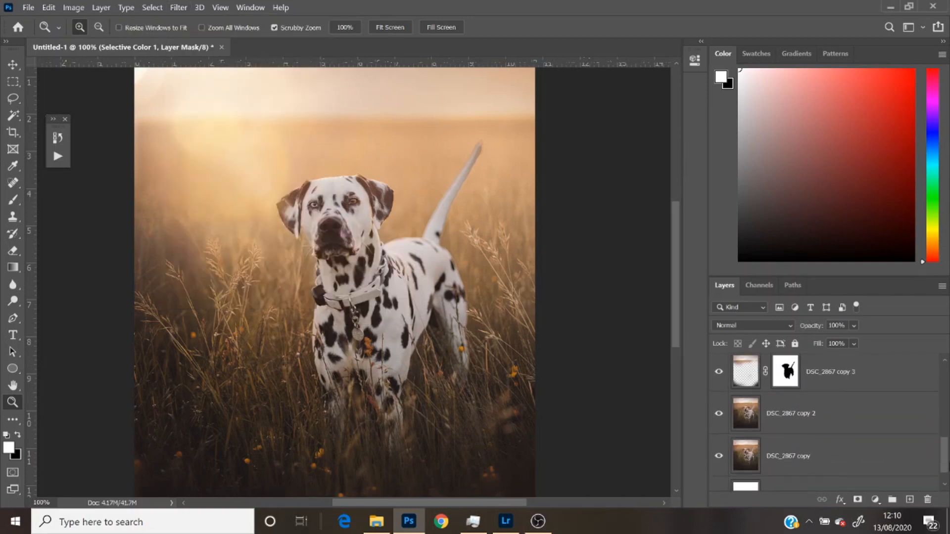
pyautogui.click(894, 429)
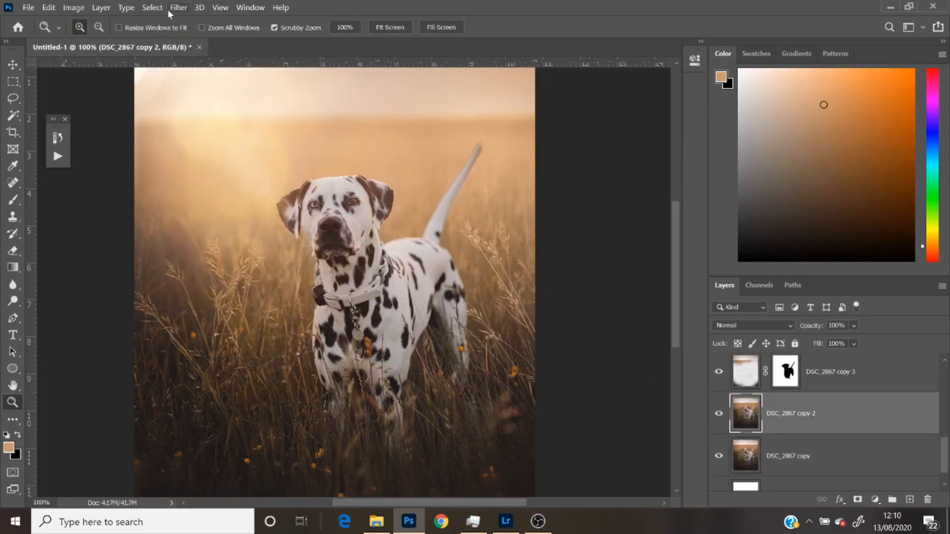
pyautogui.click(168, 9)
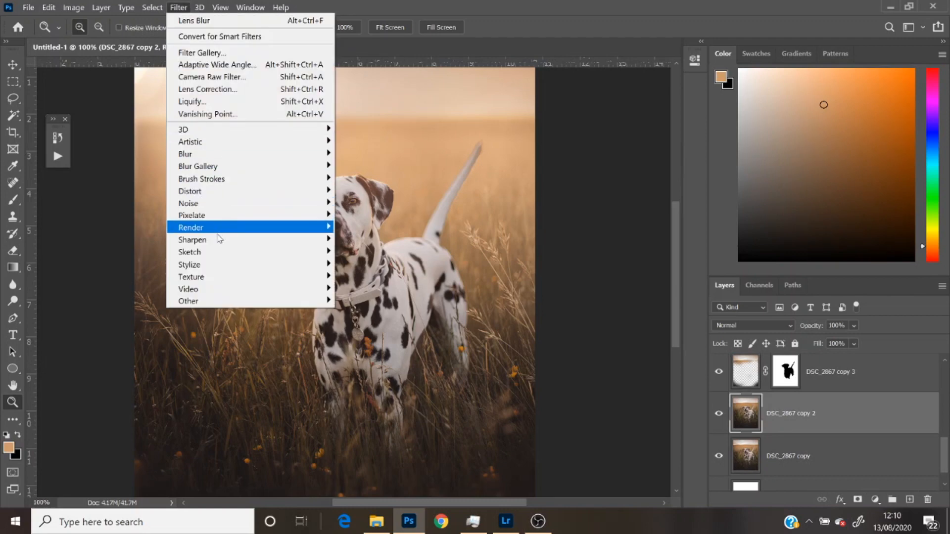
pyautogui.moveTo(219, 241)
pyautogui.click(381, 276)
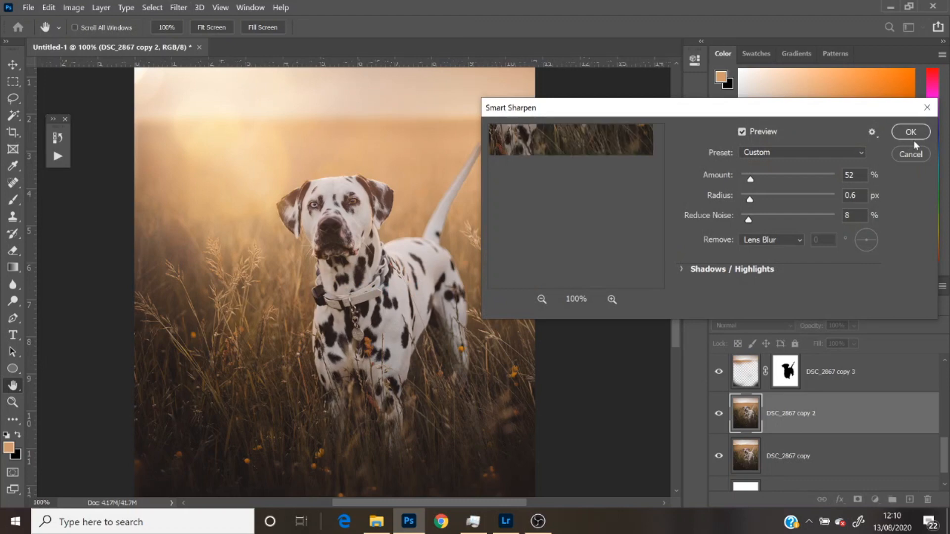
pyautogui.click(912, 132)
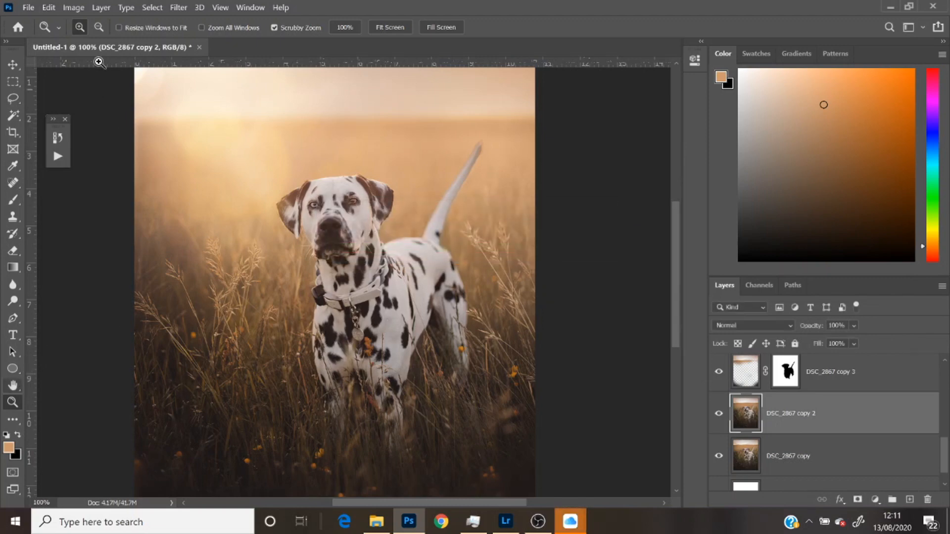
# - Export the composite with Save for Web as a quality 100 JPEG named Untitled-1.jpgjdevbfhebfherbferhjbfrhjebfehj in the new feed folder
pyautogui.click(99, 28)
pyautogui.click(266, 280)
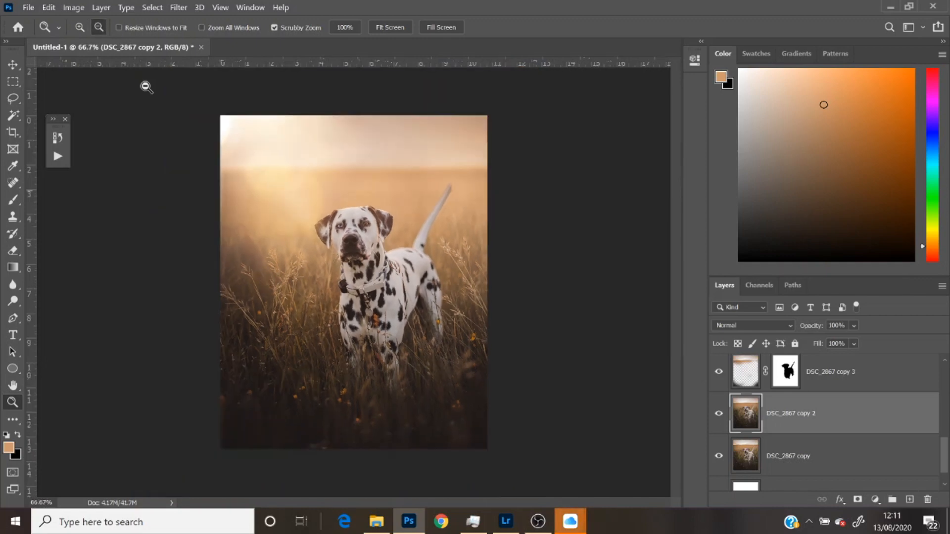
pyautogui.click(28, 8)
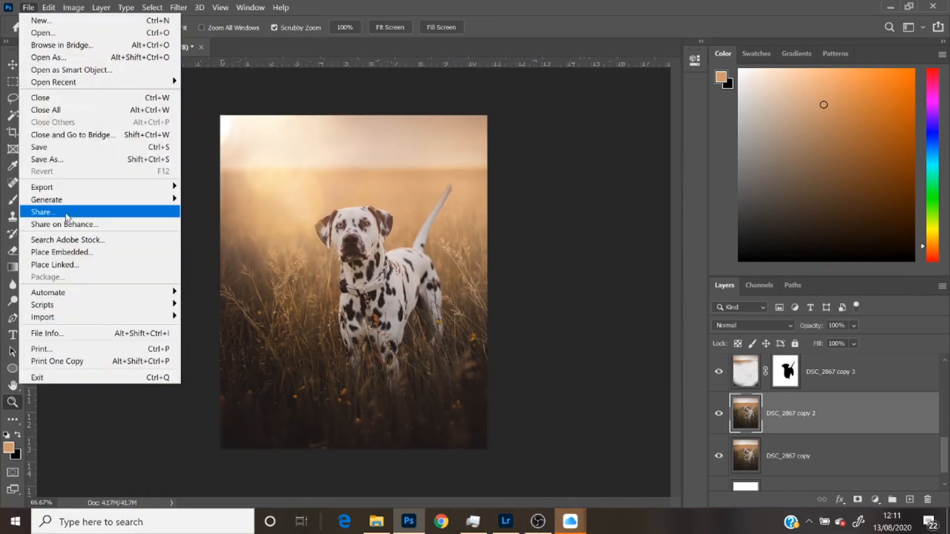
pyautogui.moveTo(147, 189)
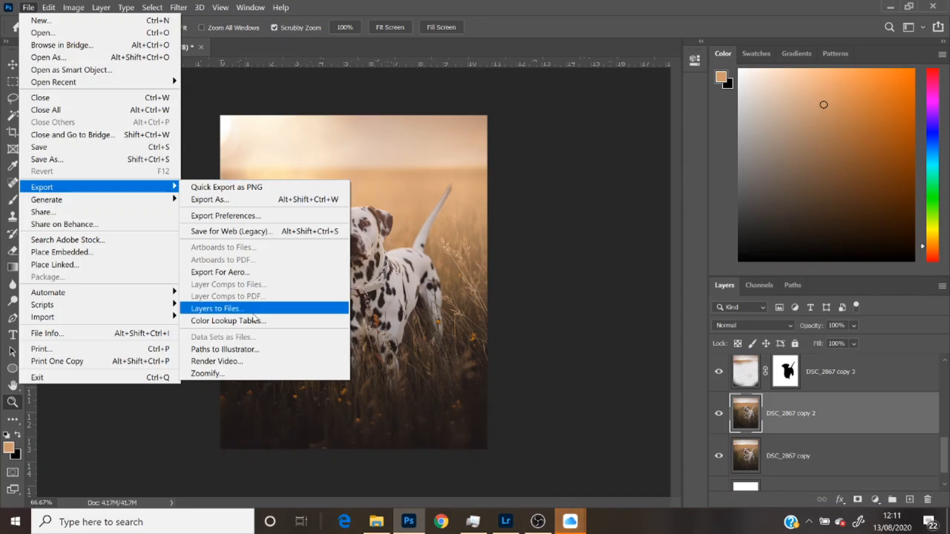
pyautogui.click(262, 231)
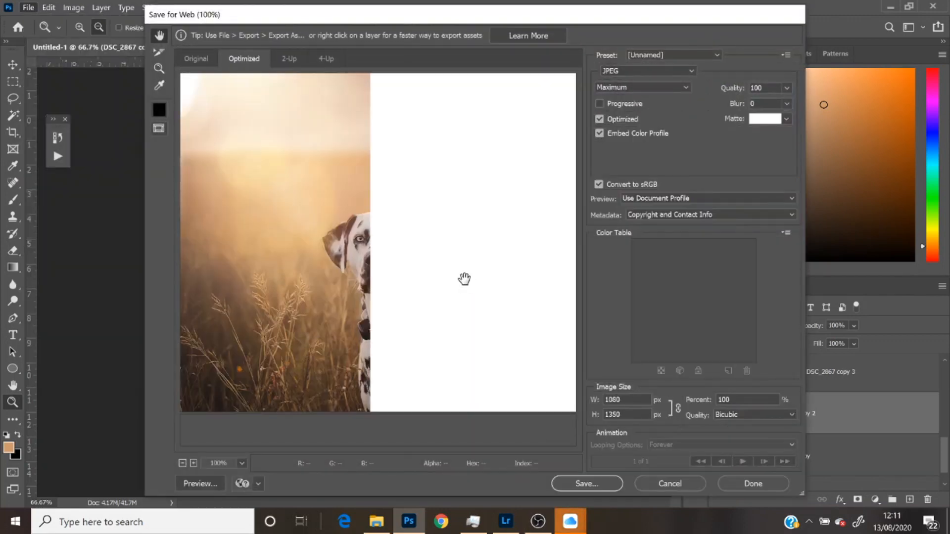
pyautogui.moveTo(416, 148); pyautogui.dragTo(418, 239)
pyautogui.click(587, 483)
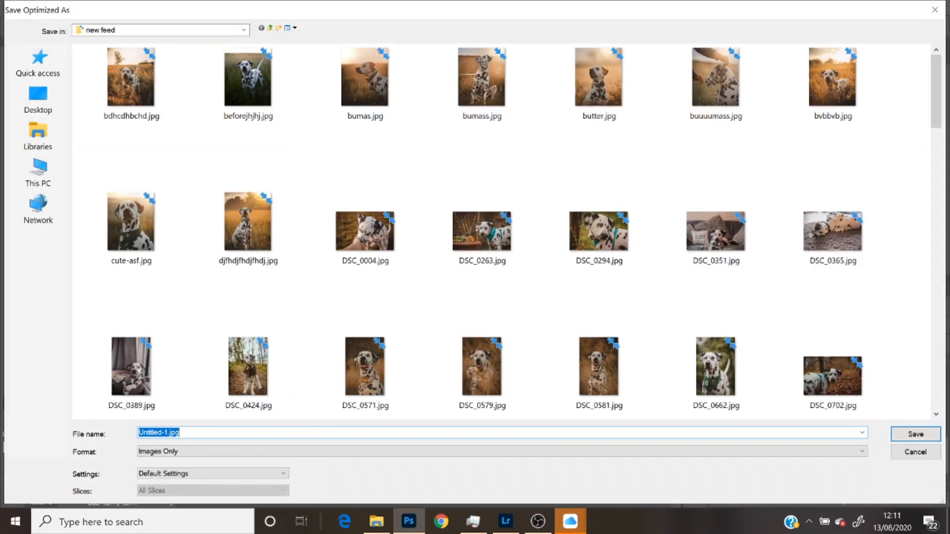
pyautogui.press('End')
pyautogui.write('jdevbfhebfherbfferhjbfrhjebfehj')
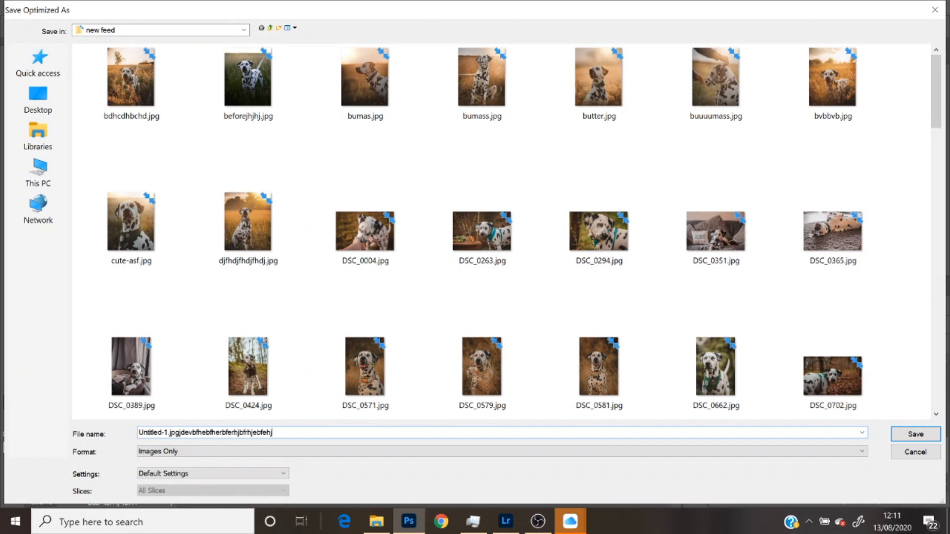
pyautogui.press('Return')
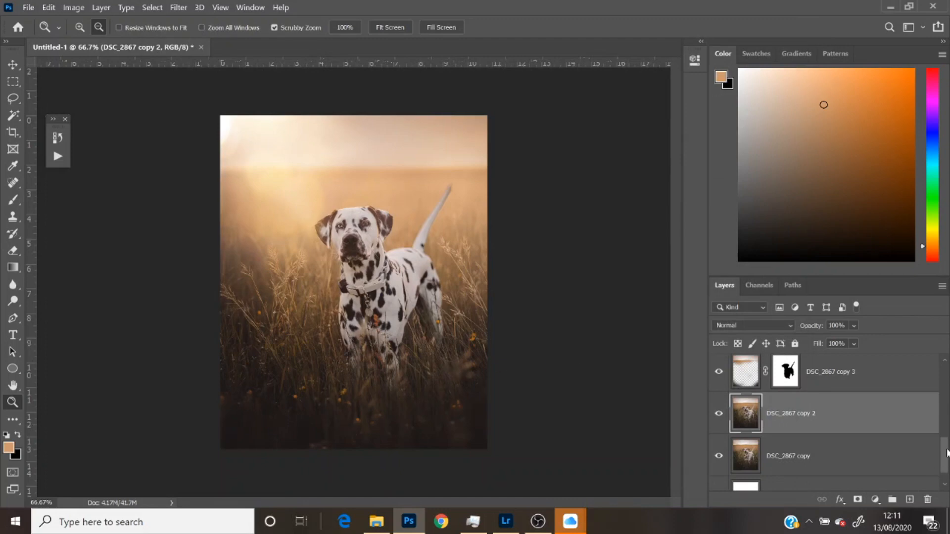
# - Place the image dvbdshgvshdgshdkjs.jpg from the new feed folder as an embedded layer above DSC_2867 copy 2
pyautogui.moveTo(946, 451)
pyautogui.mouseDown()
pyautogui.moveTo(945, 378)
pyautogui.moveTo(945, 452)
pyautogui.mouseUp()
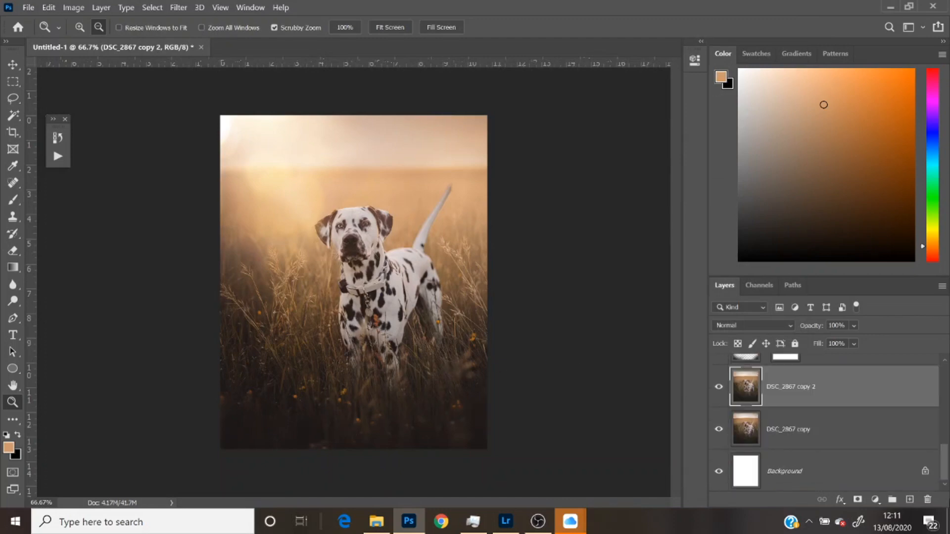
pyautogui.moveTo(948, 501); pyautogui.dragTo(948, 398)
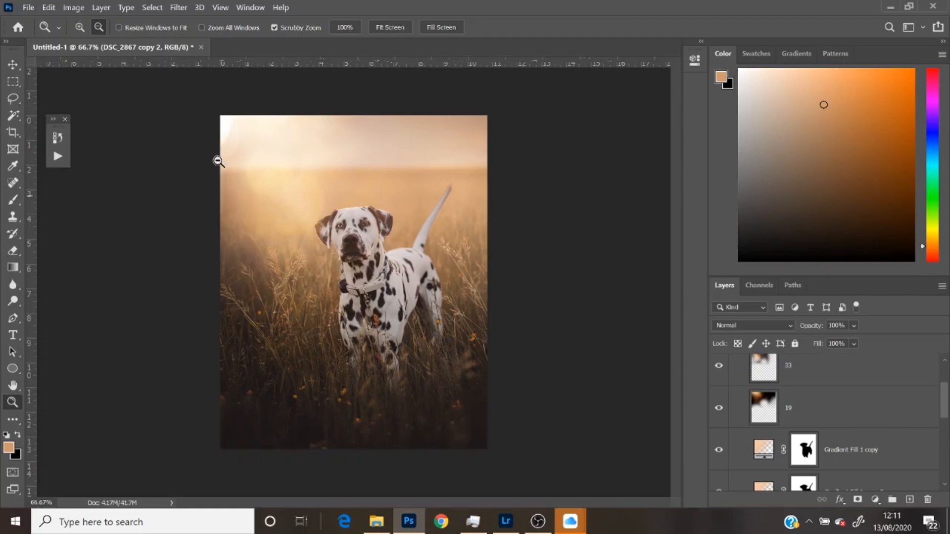
pyautogui.click(28, 8)
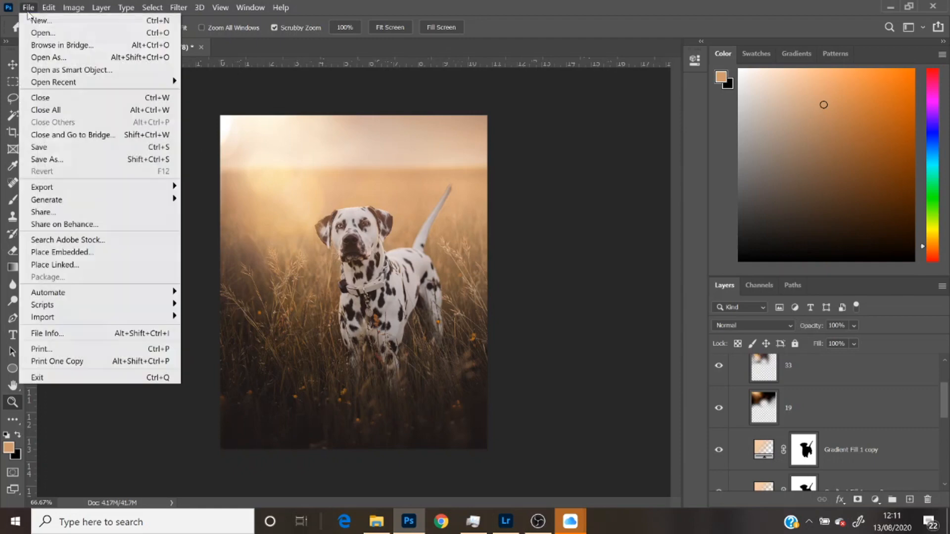
pyautogui.click(136, 251)
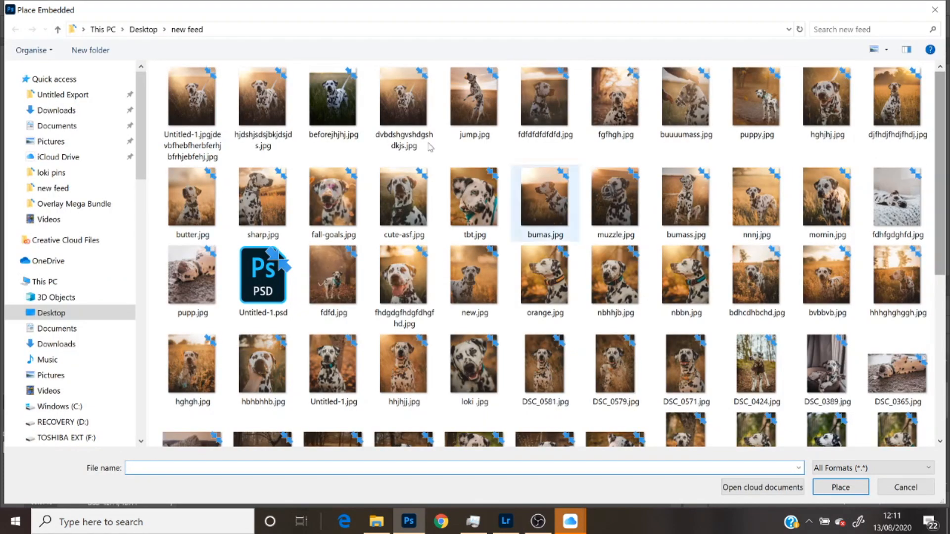
pyautogui.click(263, 99)
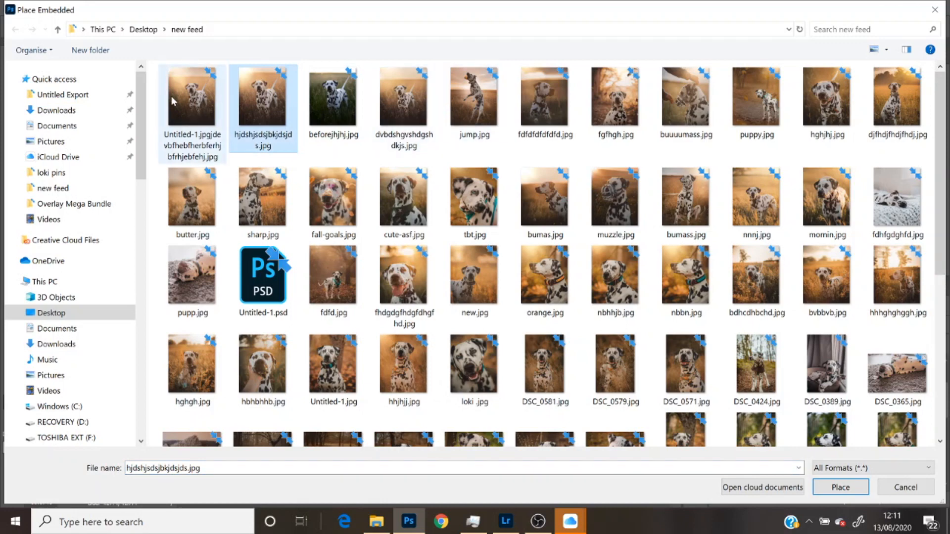
pyautogui.click(420, 96)
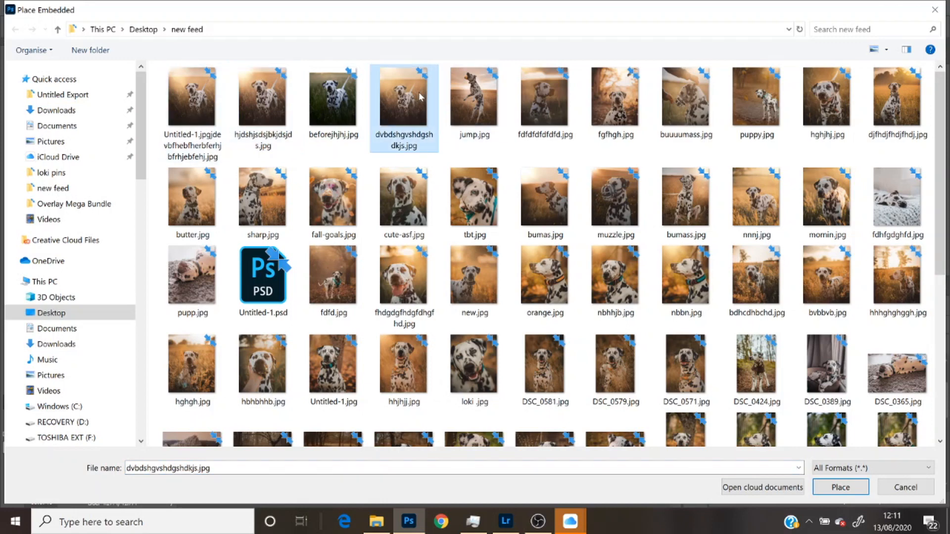
pyautogui.doubleClick(419, 93)
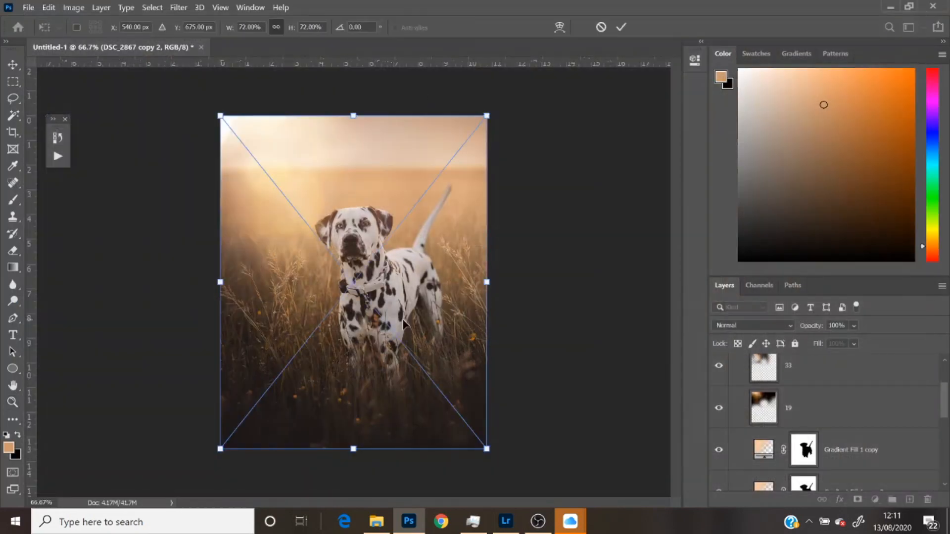
pyautogui.press('Return')
pyautogui.press('z')
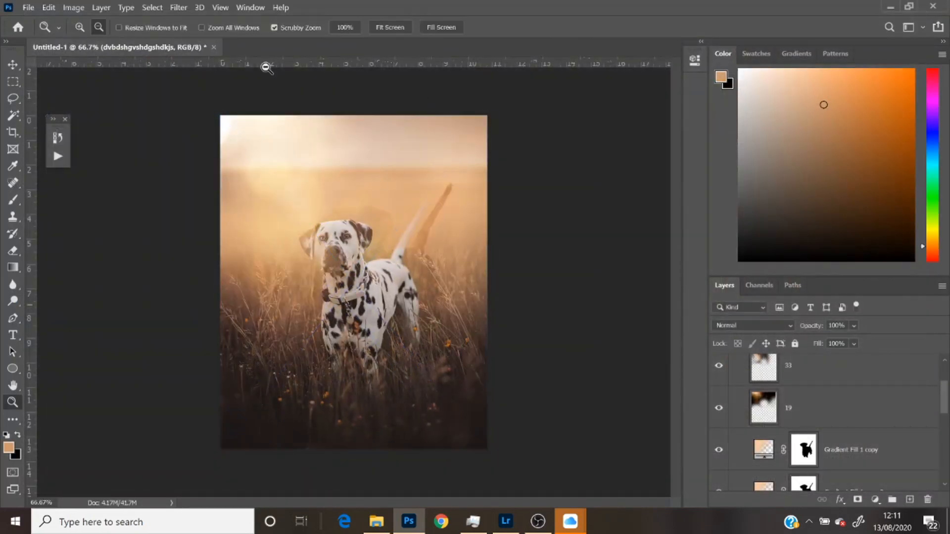
# - Place the image hjdshjsdsjbkjdsjds.jpg from the new feed folder as a second embedded layer
pyautogui.click(28, 8)
pyautogui.click(121, 250)
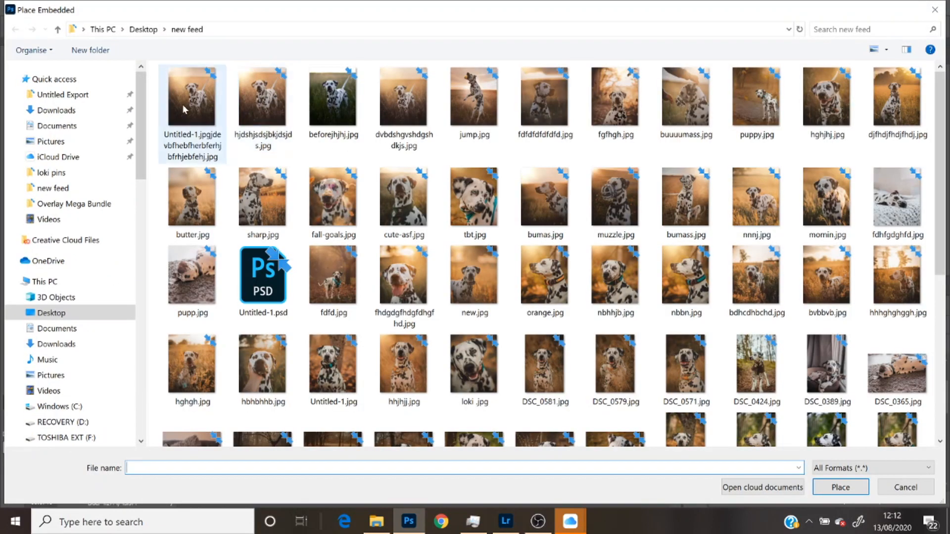
pyautogui.click(419, 111)
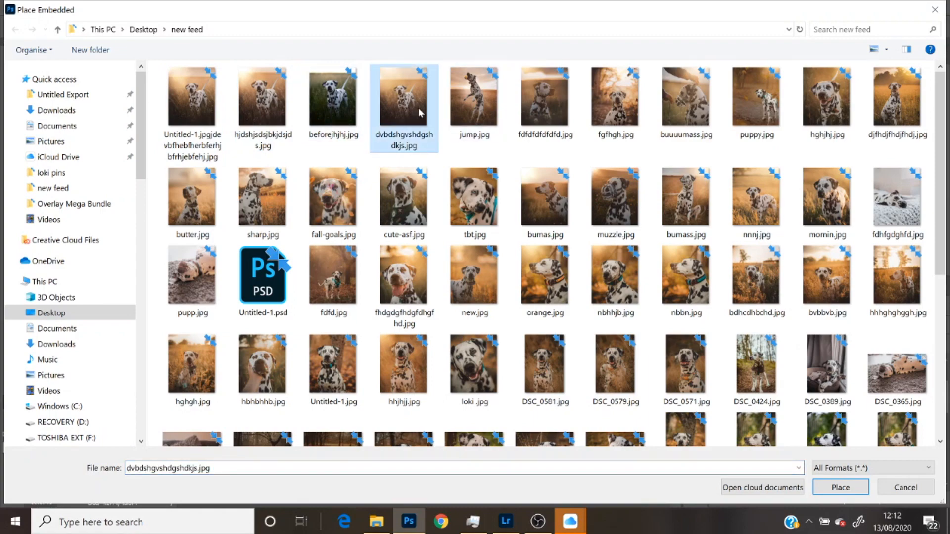
pyautogui.doubleClick(269, 102)
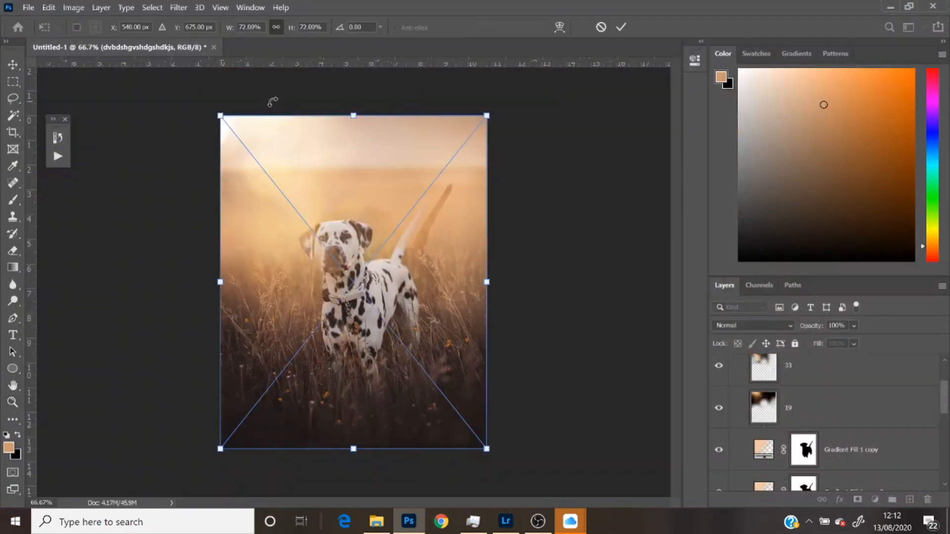
pyautogui.press('Return')
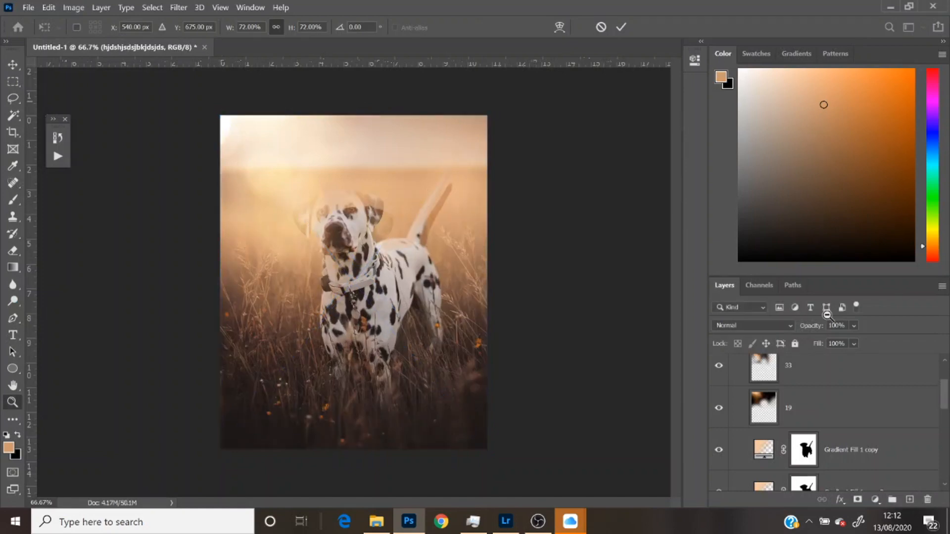
# - Move both placed photos to the top of the layer stack, with dvbdshgvshdgshdkjs above hjdshjsdsjbkjdsjds
pyautogui.moveTo(944, 391); pyautogui.dragTo(942, 366)
pyautogui.moveTo(948, 421); pyautogui.dragTo(949, 442)
pyautogui.moveTo(895, 409); pyautogui.dragTo(880, 366)
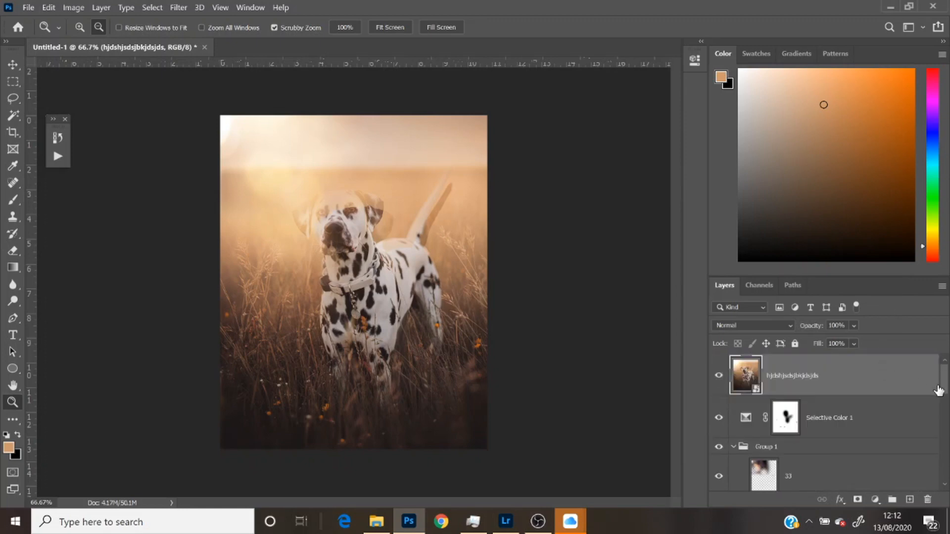
pyautogui.moveTo(943, 381); pyautogui.dragTo(949, 462)
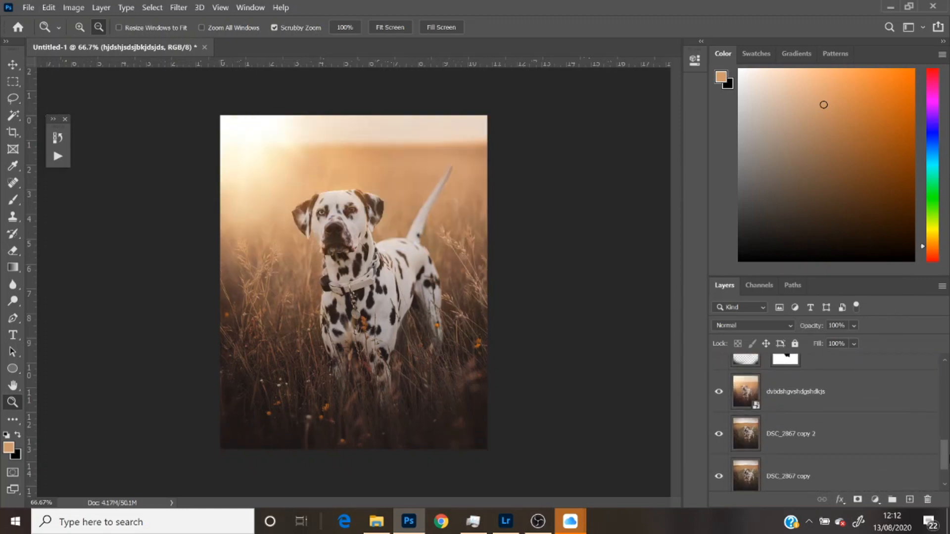
pyautogui.moveTo(887, 409); pyautogui.dragTo(867, 365)
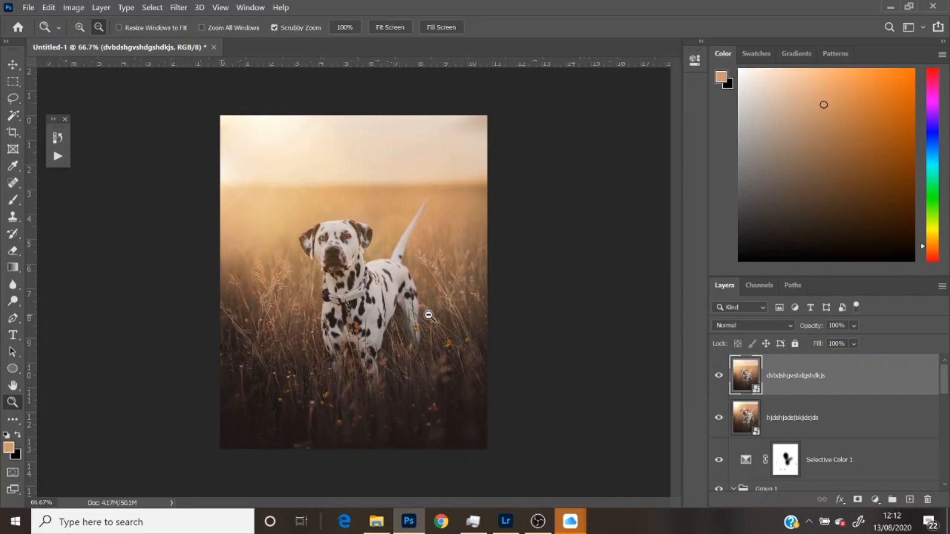
# - Compare the two placed photos with the composite by toggling their layer visibility, ending with both layers hidden
pyautogui.click(720, 379)
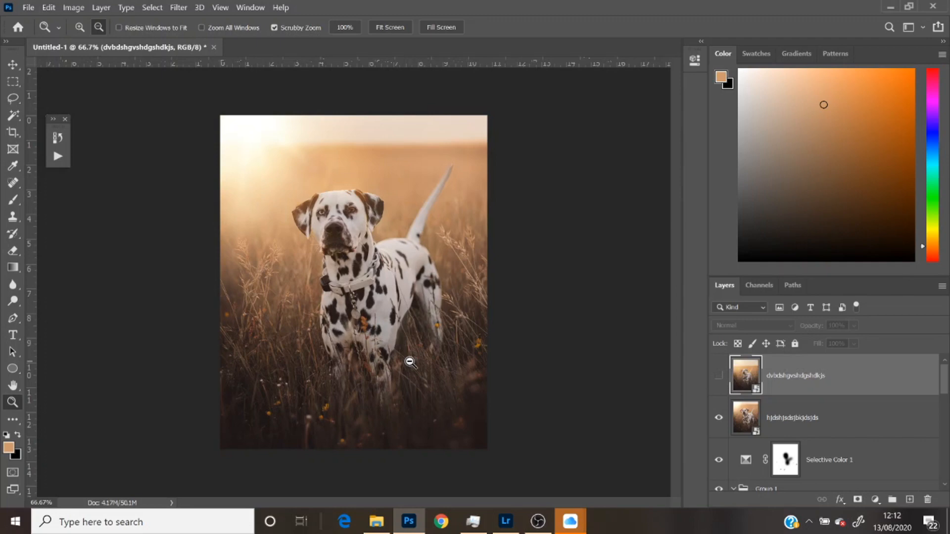
pyautogui.click(719, 419)
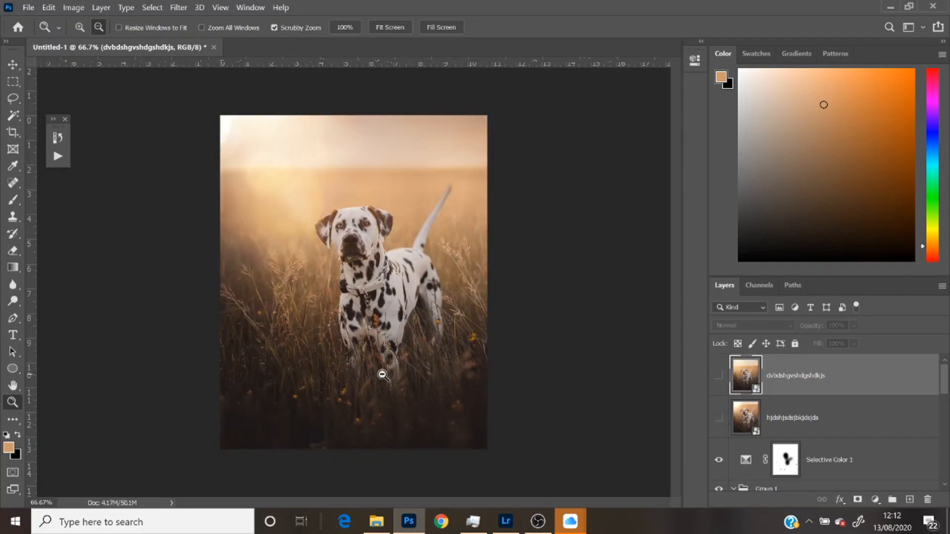
pyautogui.click(717, 377)
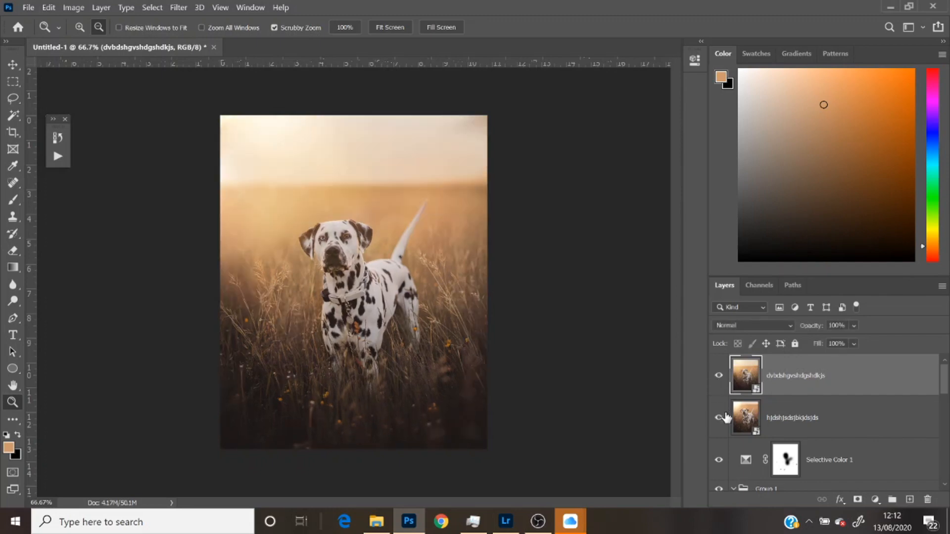
pyautogui.click(720, 377)
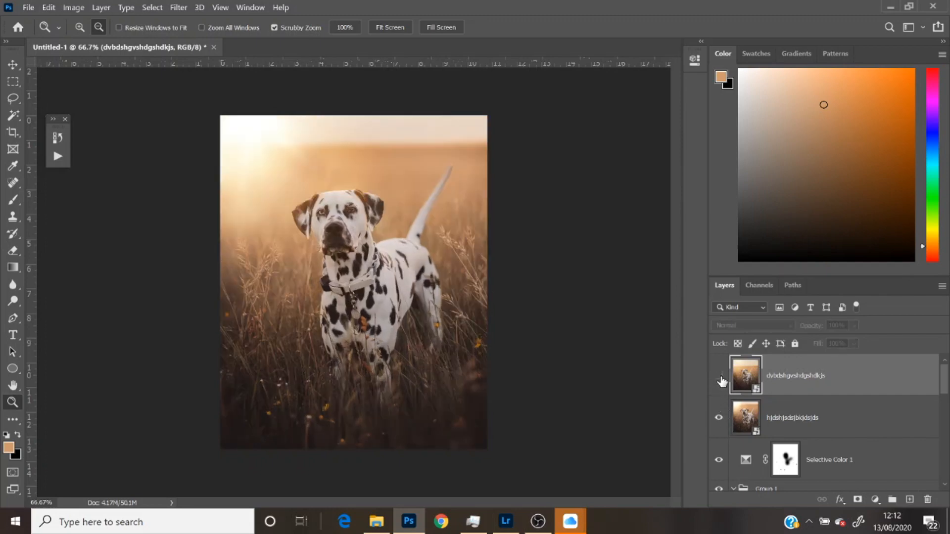
pyautogui.click(720, 377)
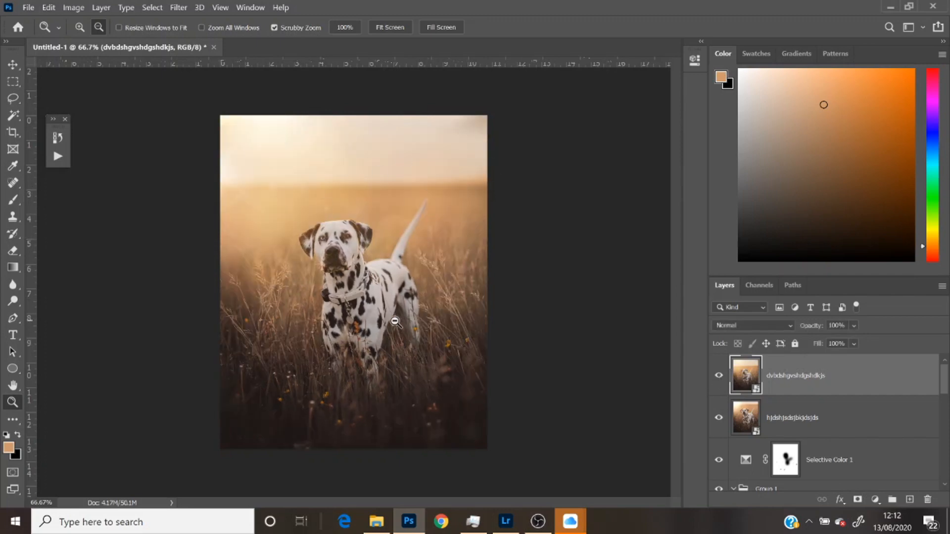
pyautogui.click(720, 378)
pyautogui.click(719, 417)
pyautogui.click(720, 377)
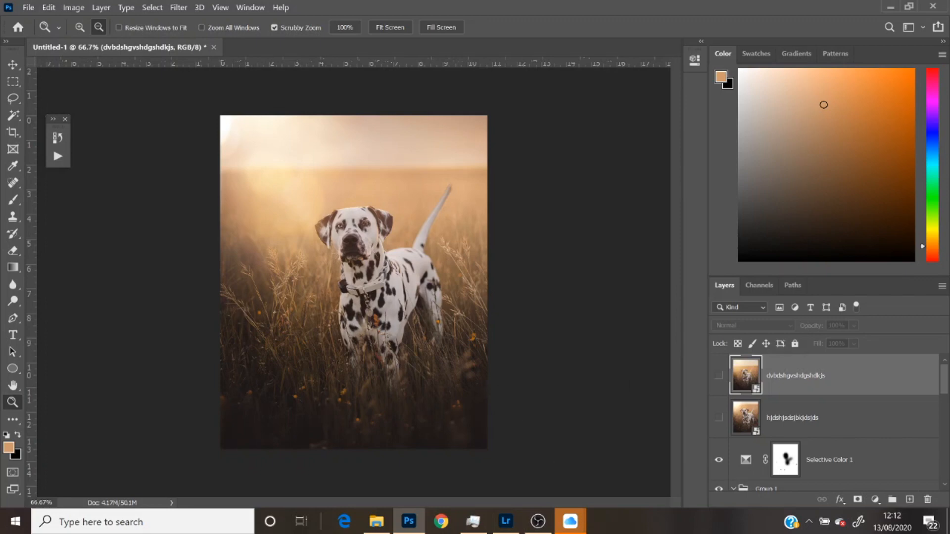
pyautogui.moveTo(568, 528)
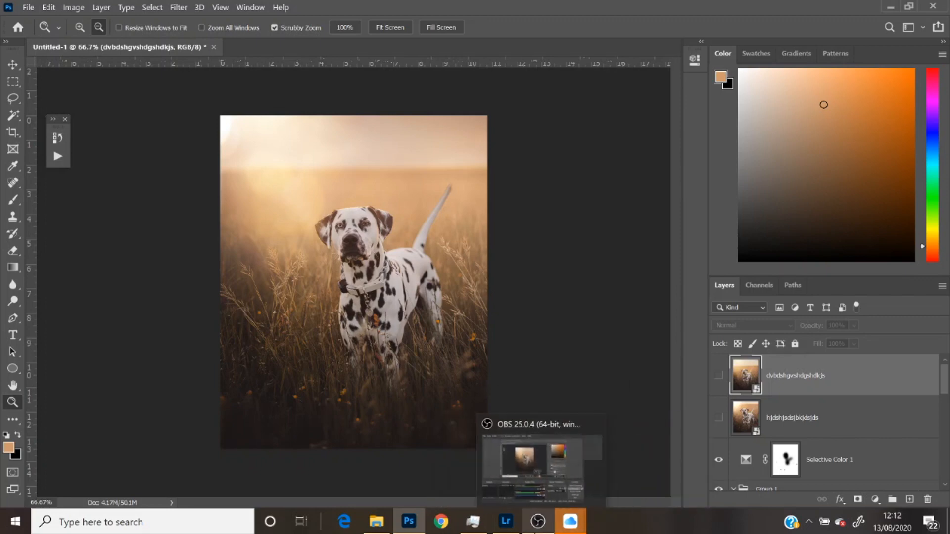